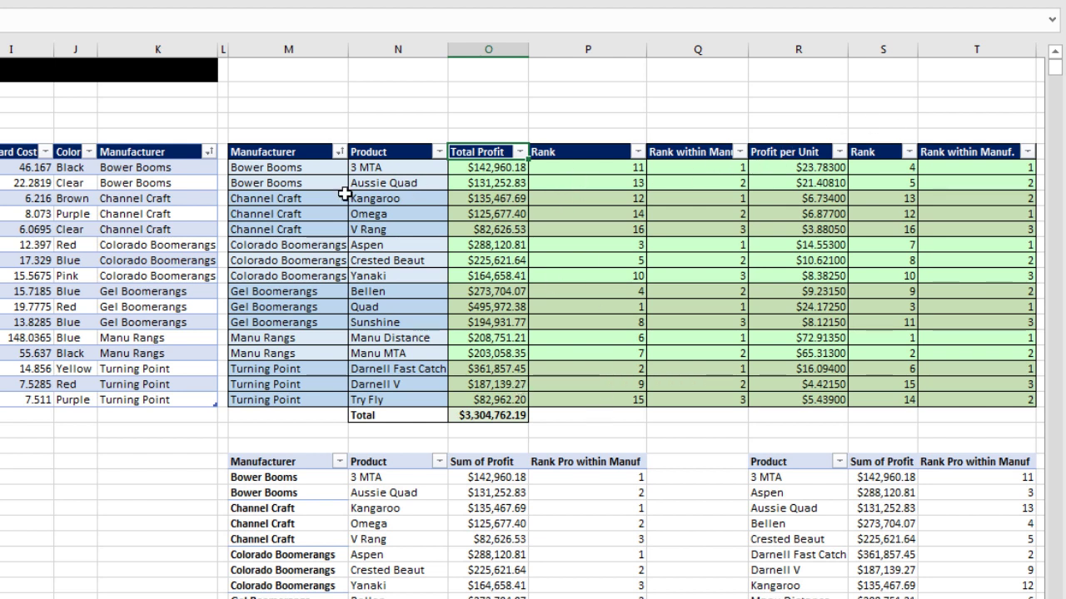
Step: Compare the Channel Craft rank rows in the finished tables, then move to the 1418 sheet
left_click_drag(283, 199, 695, 234)
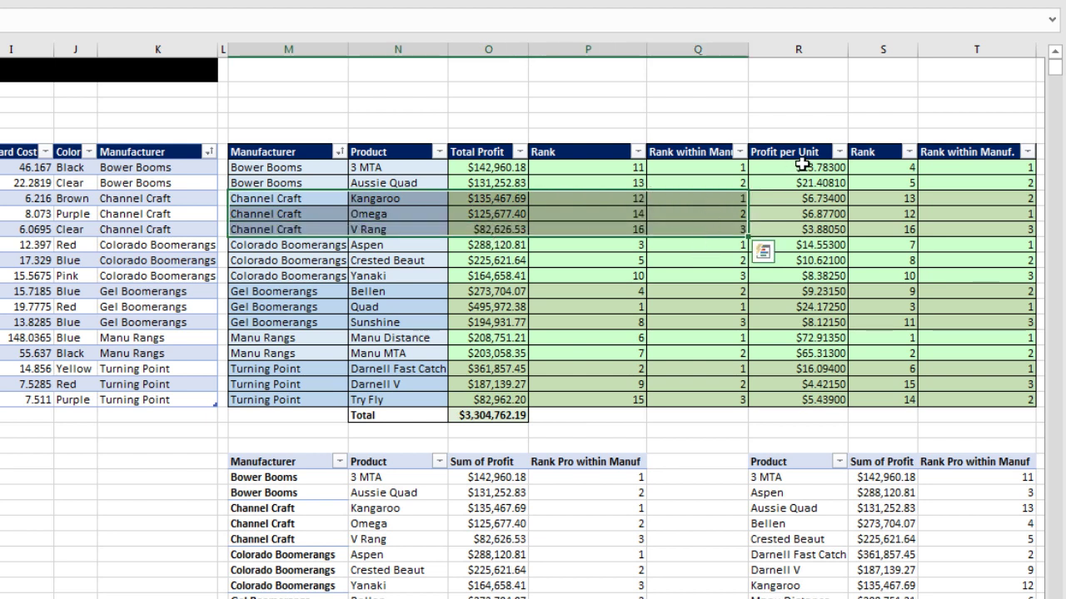
left_click(806, 199)
left_click_drag(807, 199, 765, 238)
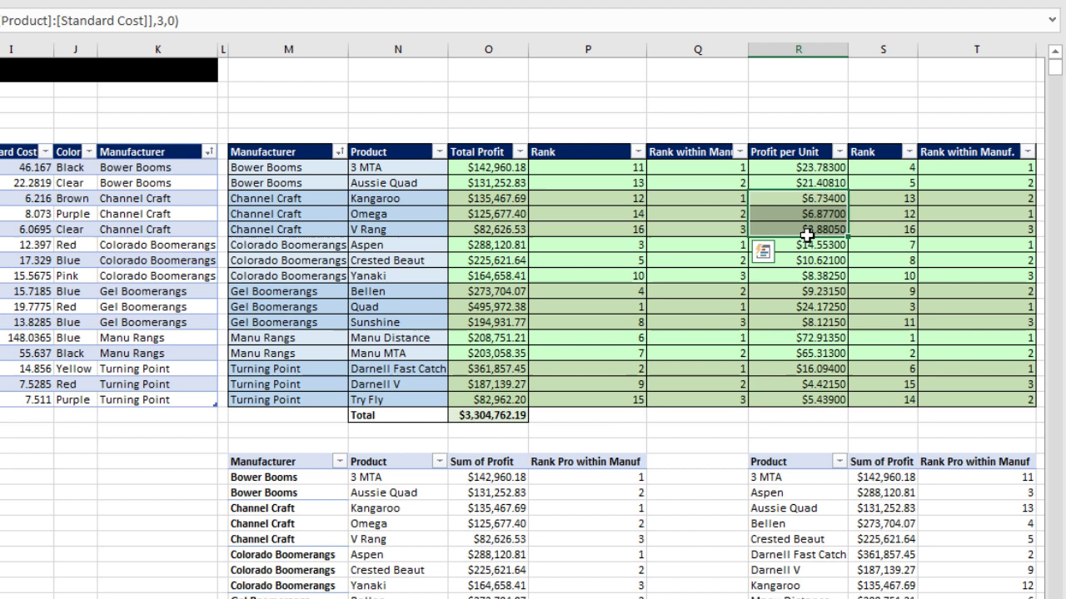
left_click_drag(882, 198, 885, 246)
left_click_drag(970, 196, 972, 229)
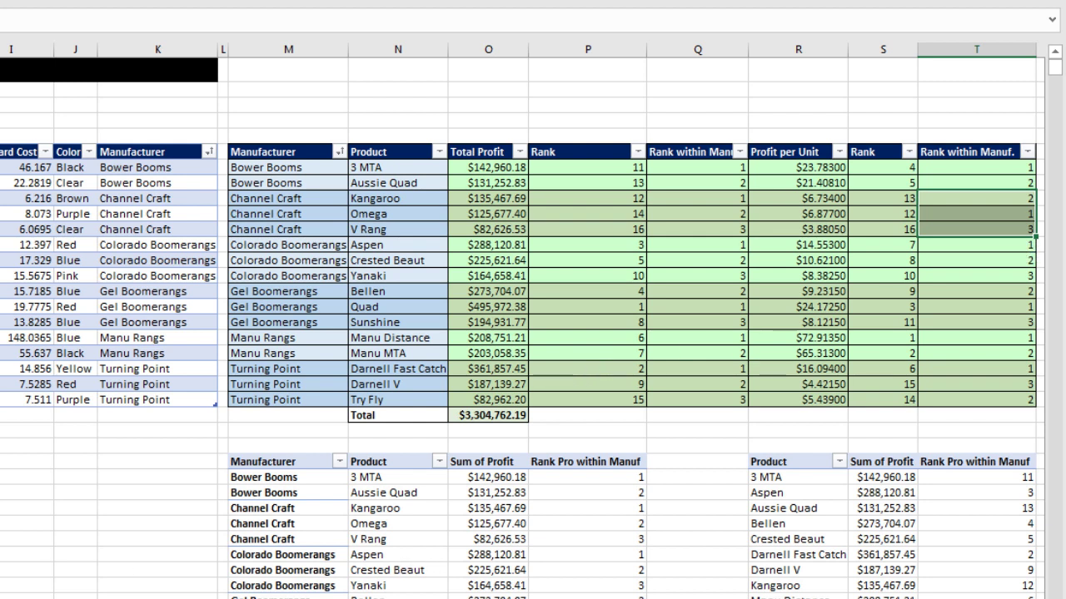
key("ctrl+Page_Down")
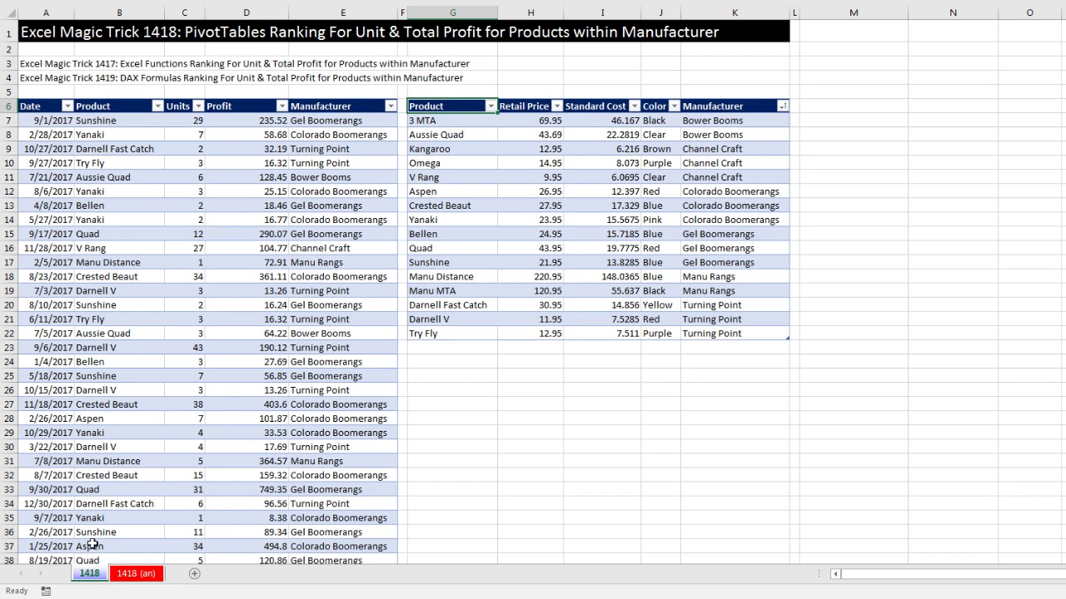
Step: Start a PivotTable from the fUnits sales table (Alt, N, V) located at cell M6 of this sheet
left_click(188, 138)
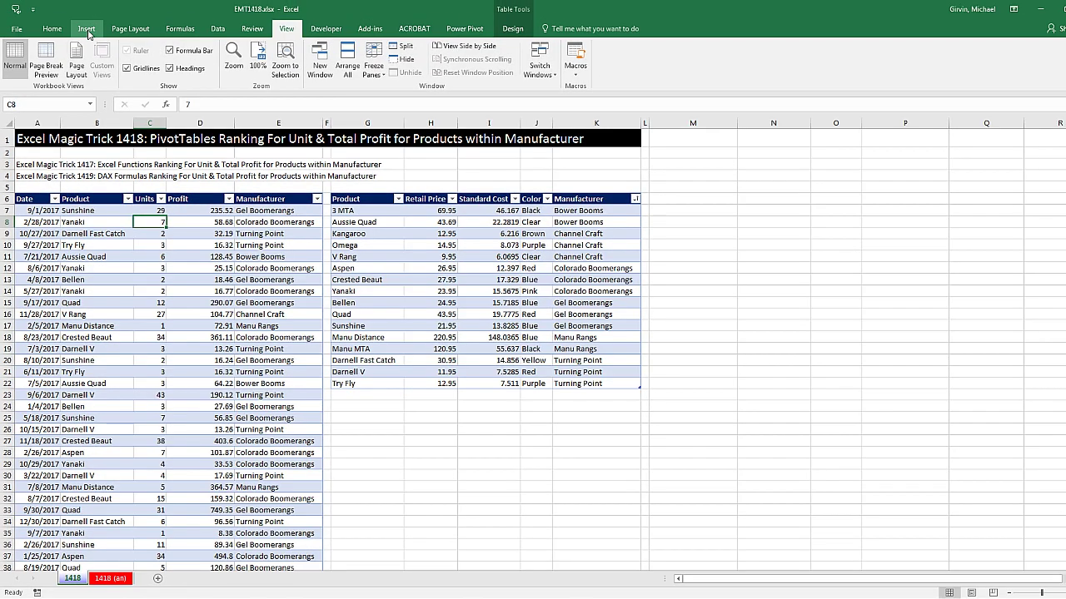
left_click(86, 29)
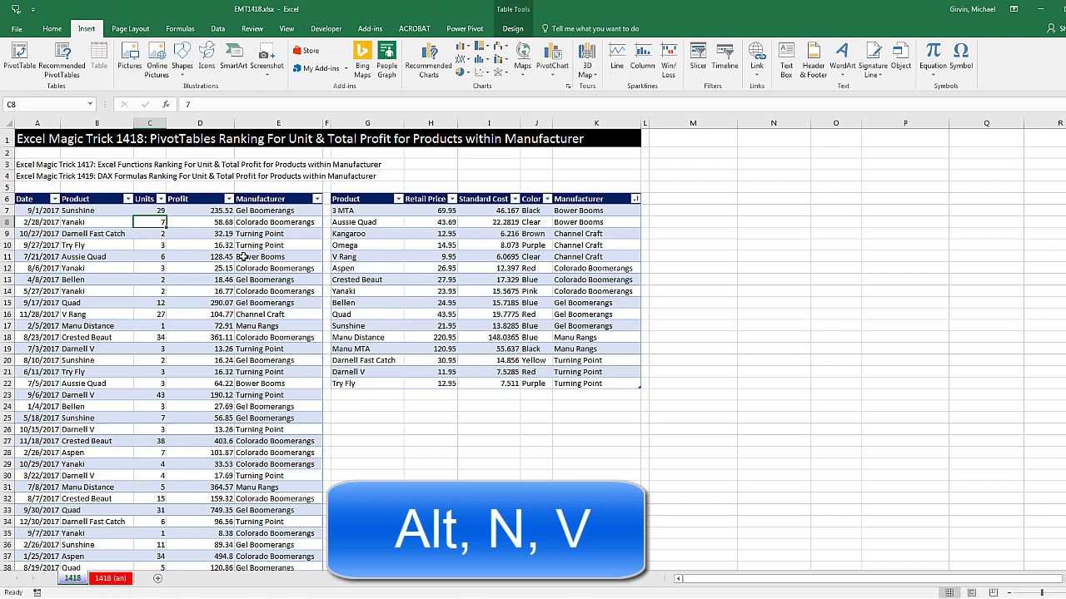
key("alt")
key("n")
key("v")
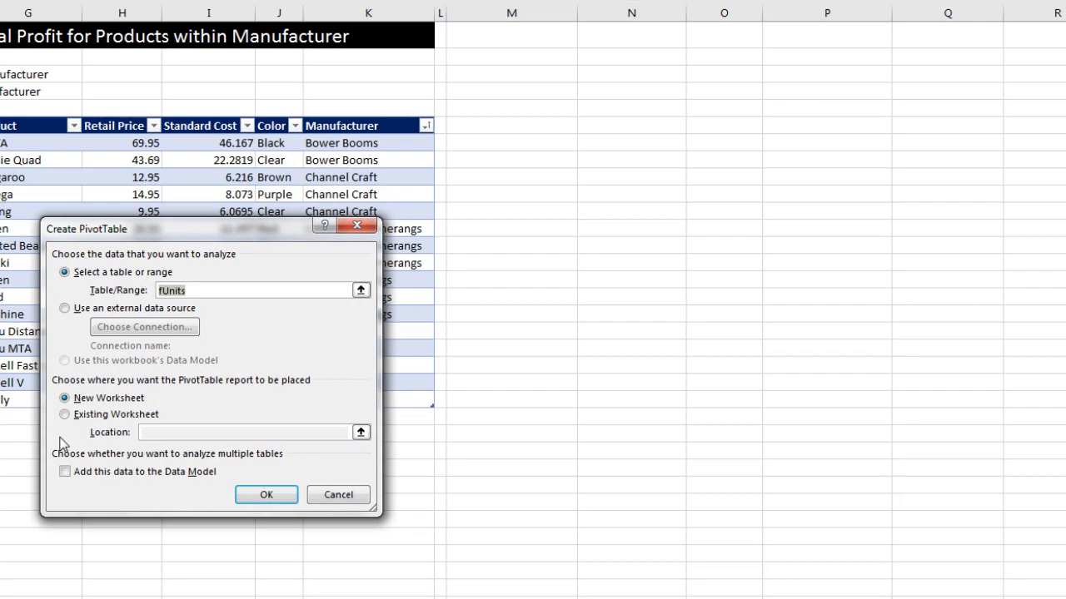
left_click(381, 394)
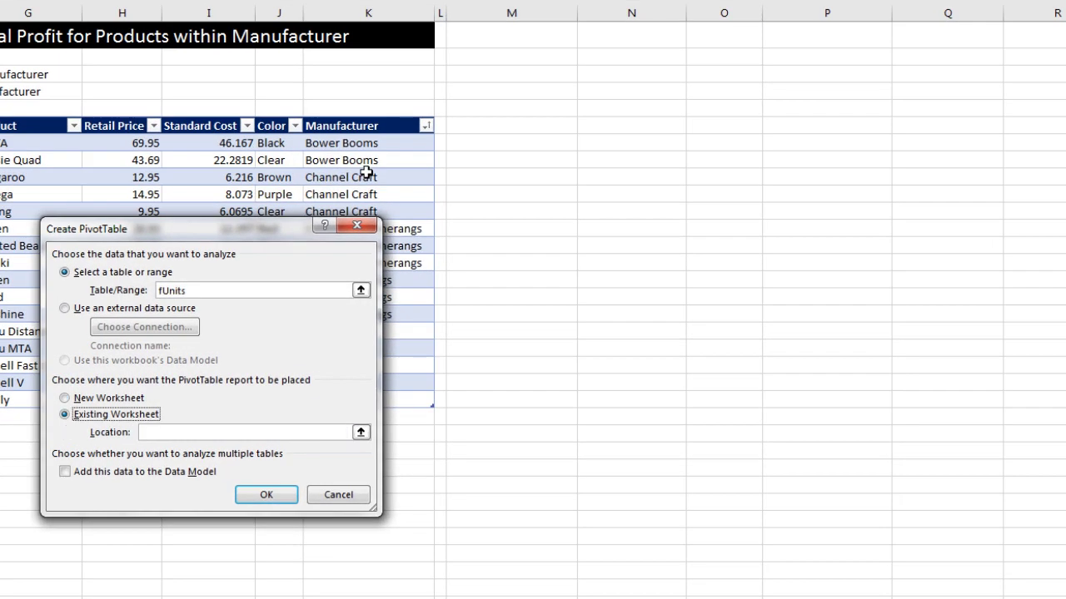
left_click(489, 122)
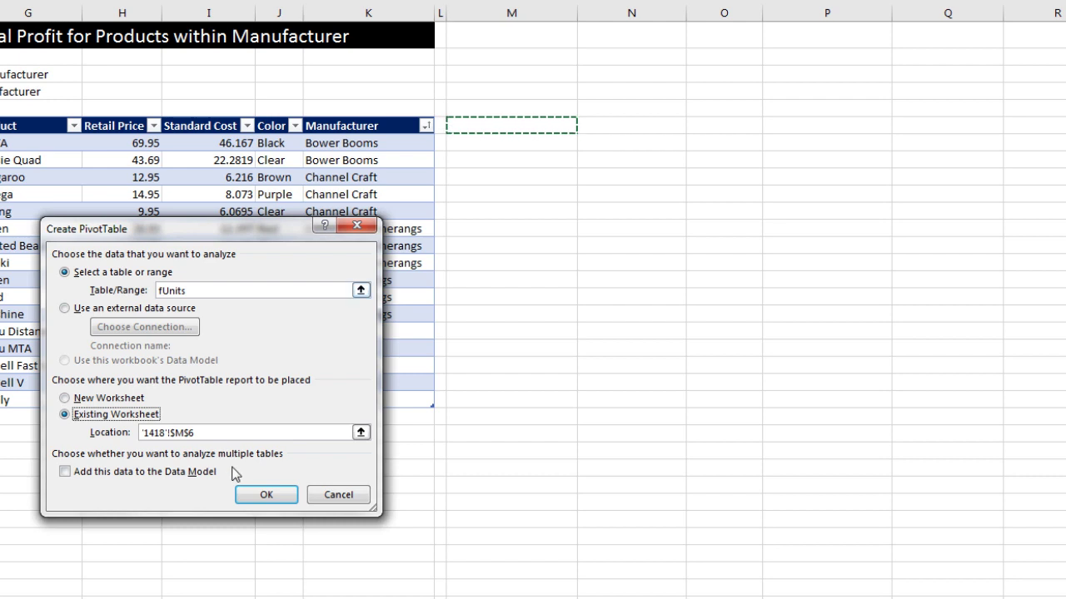
Step: Create the PivotTable with Product in Rows and Sum of Profit in Values, totalling 3304762.19
left_click(278, 496)
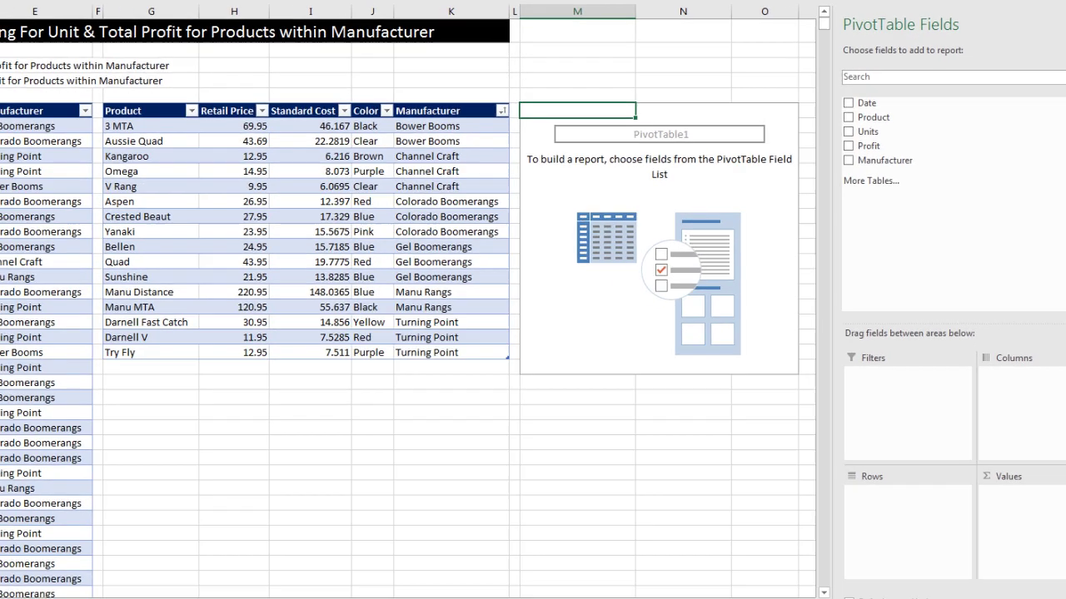
left_click(826, 574)
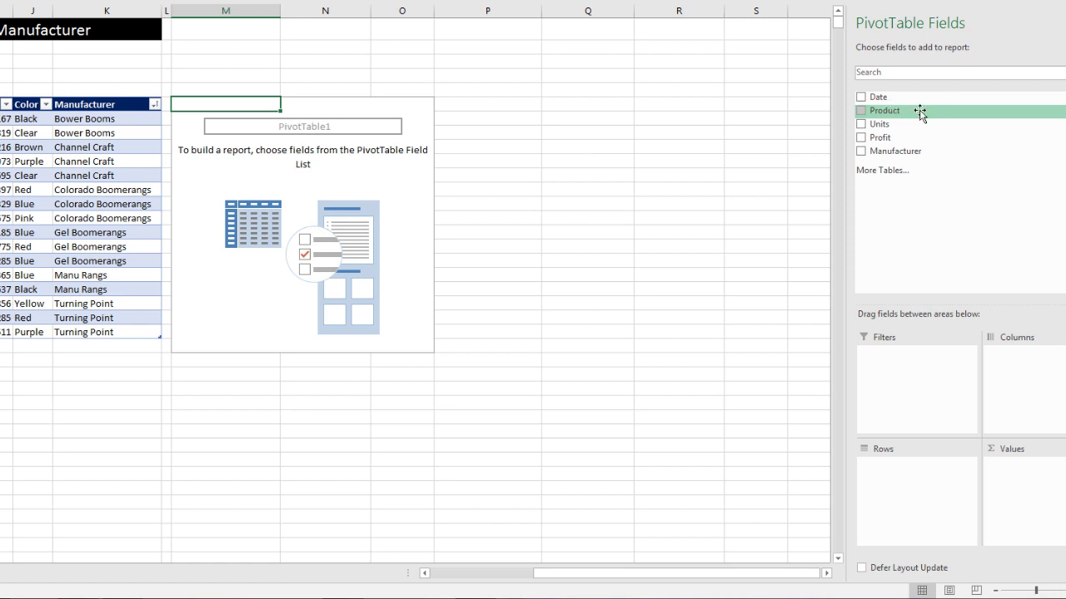
left_click_drag(887, 109, 911, 475)
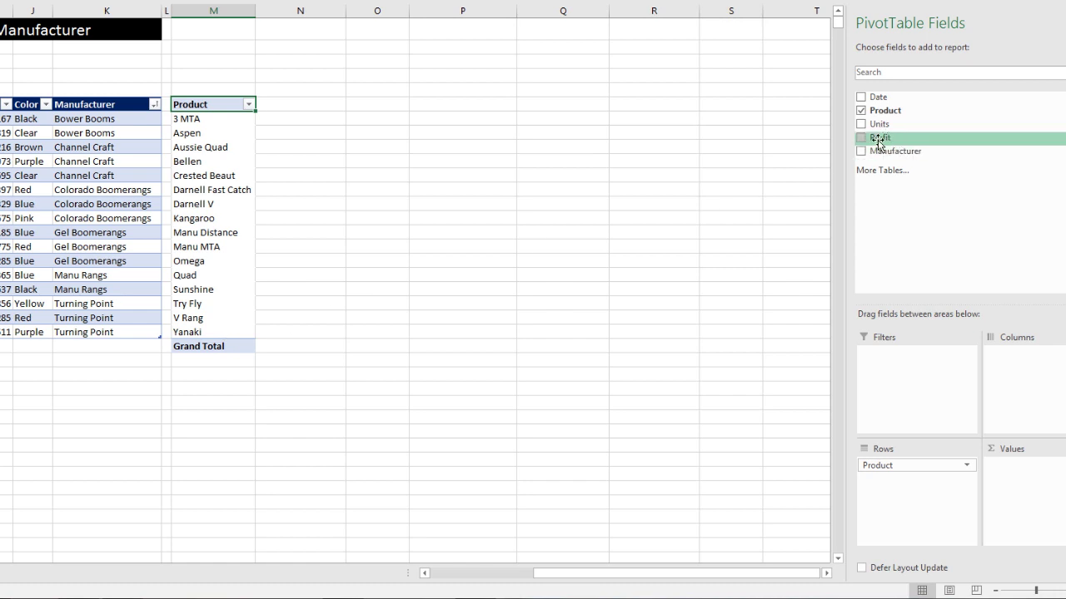
left_click_drag(878, 141, 1020, 471)
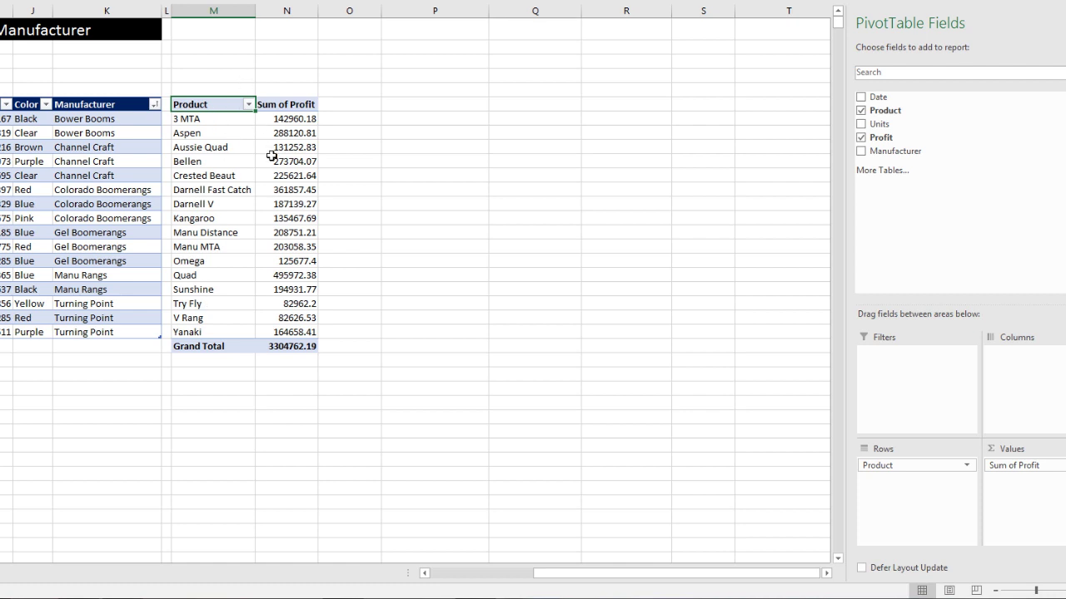
mouse_move(312, 178)
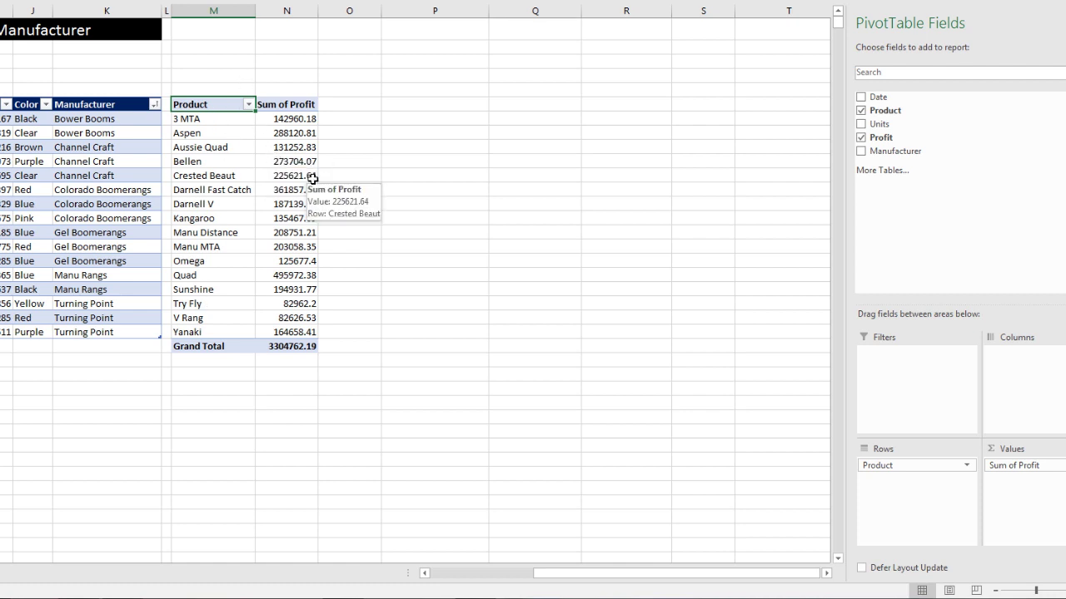
left_click(286, 119)
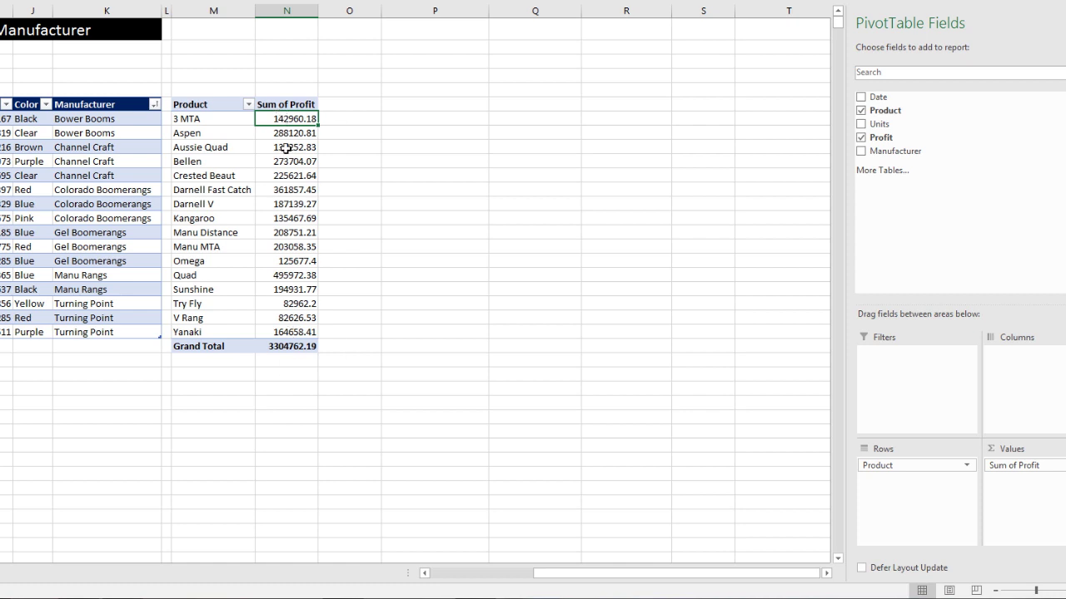
Step: Format the Sum of Profit values as Currency with 2 decimal places
right_click(277, 118)
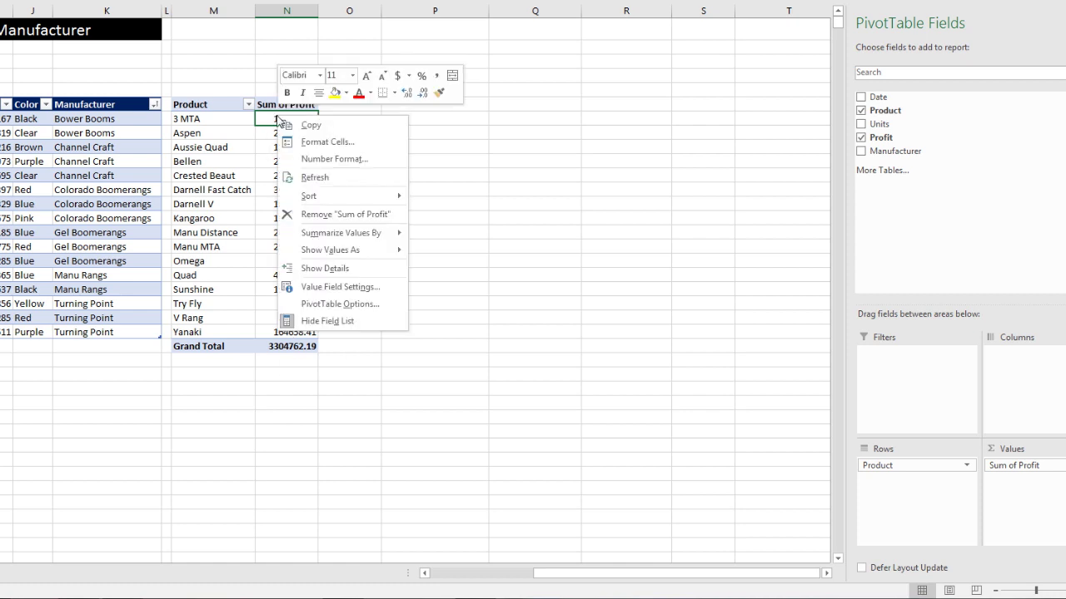
left_click(308, 160)
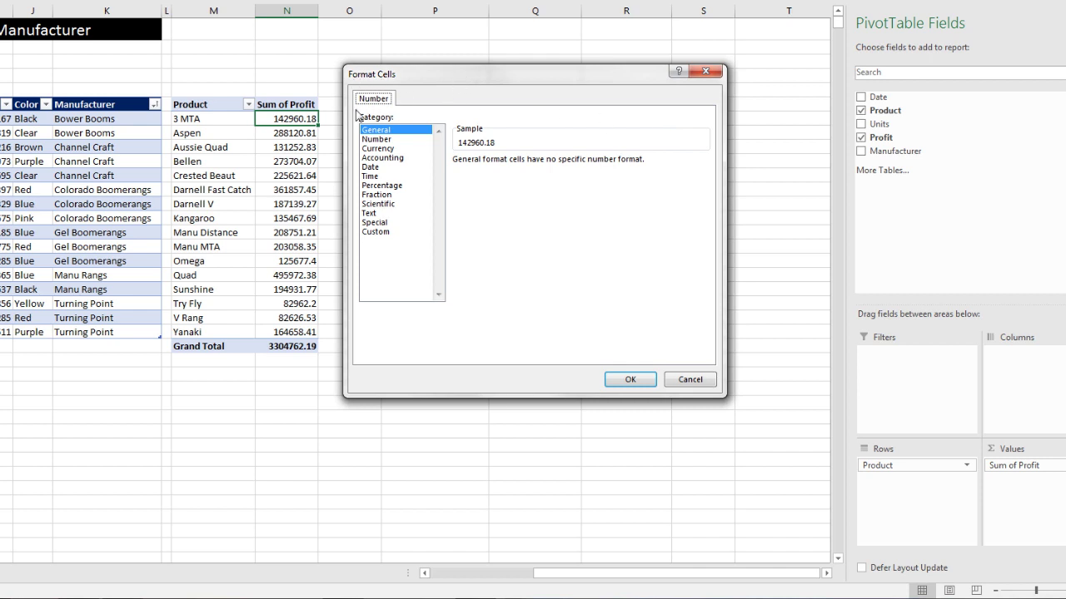
left_click(378, 148)
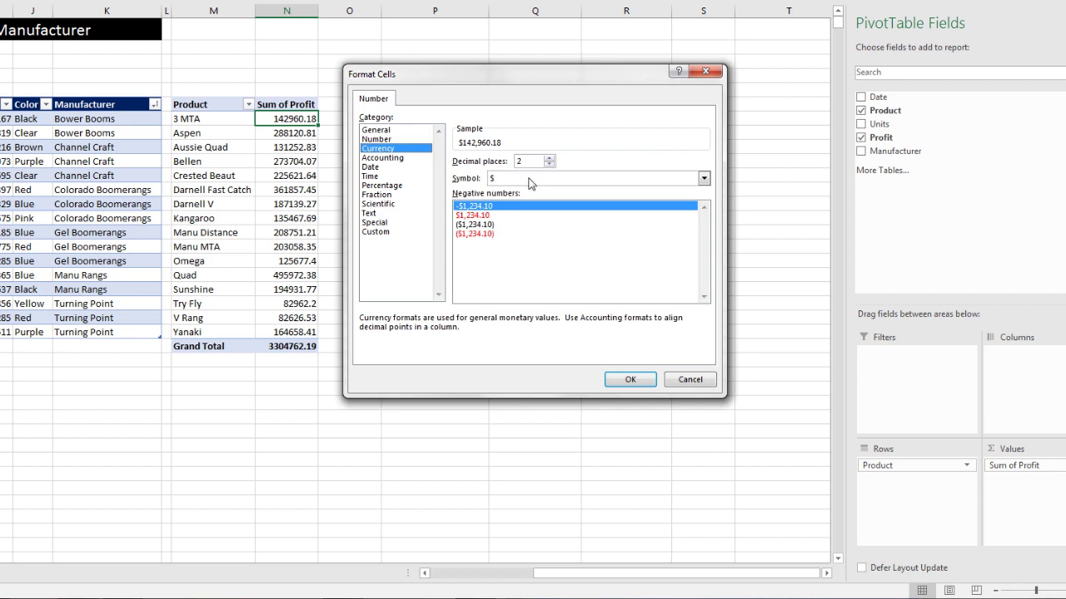
left_click(630, 380)
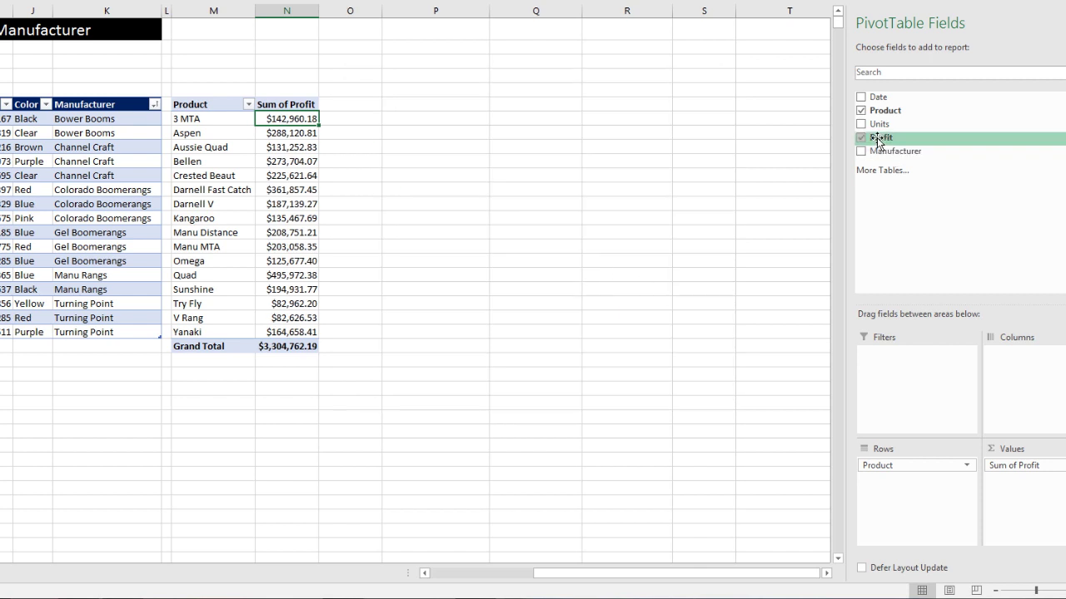
Step: Add Profit again as Sum of Profit2, shown as Rank Largest to Smallest with base field Product
left_click_drag(877, 139, 1015, 492)
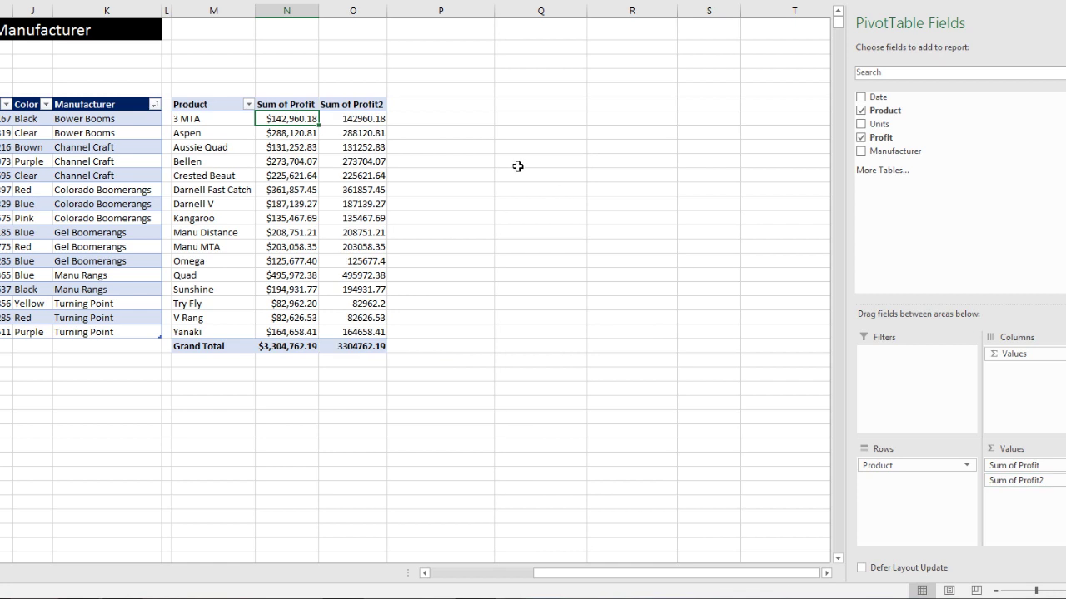
left_click(364, 119)
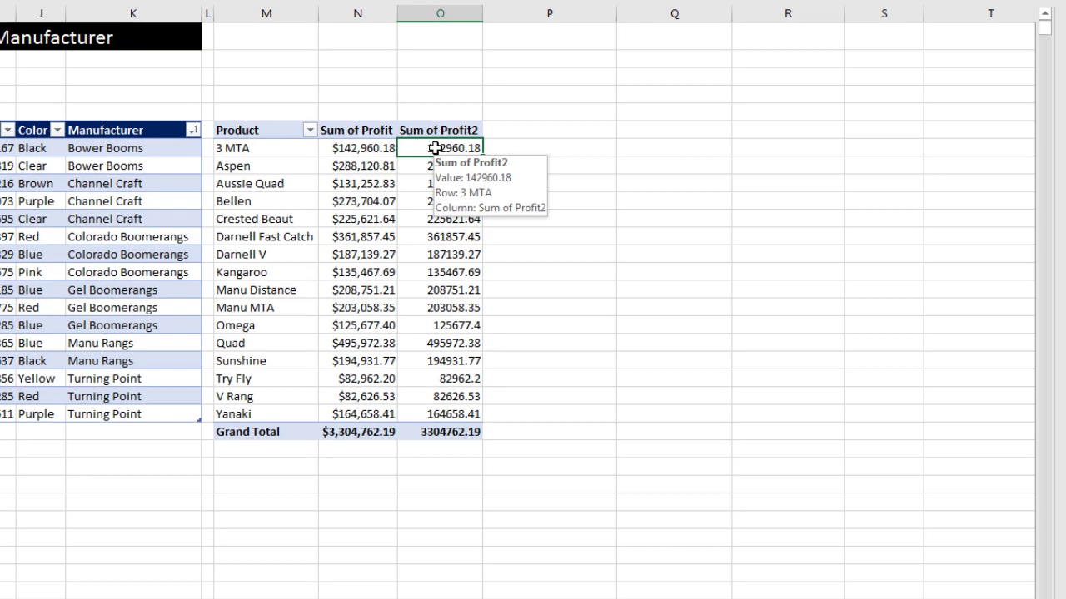
right_click(350, 121)
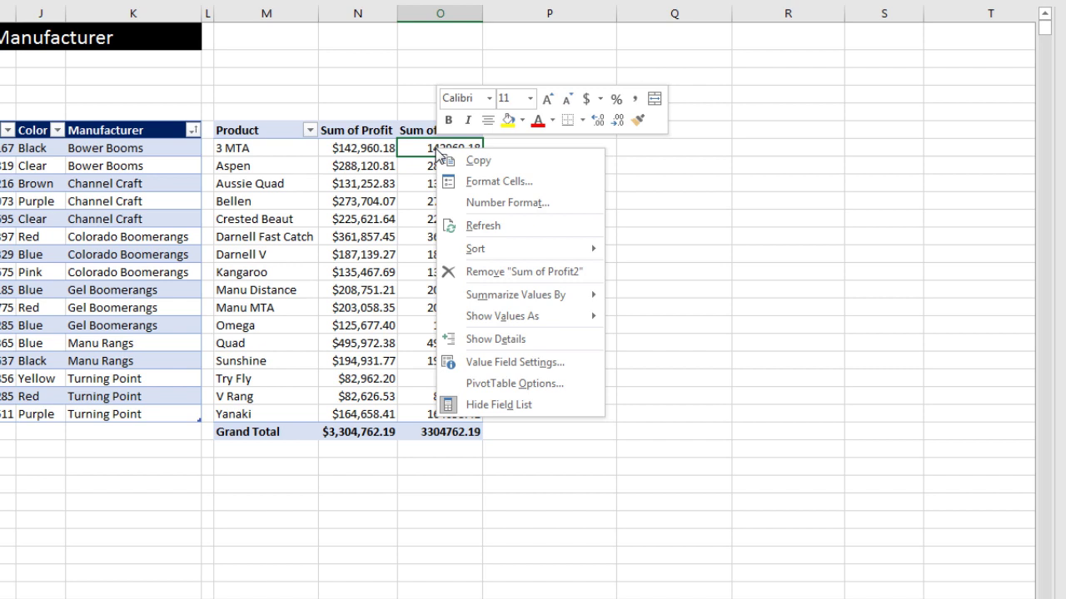
mouse_move(510, 299)
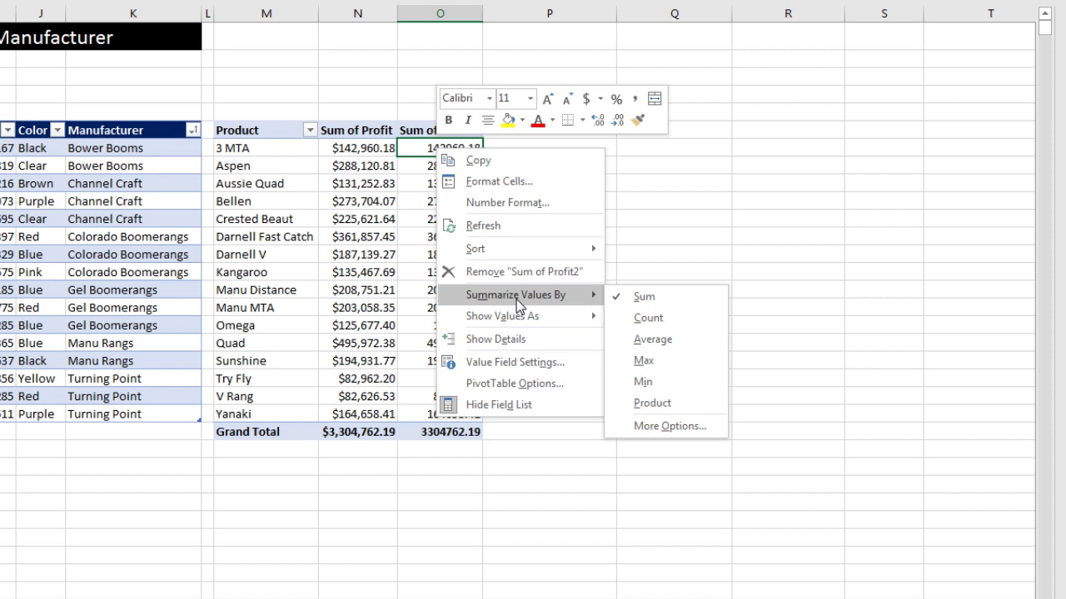
mouse_move(517, 318)
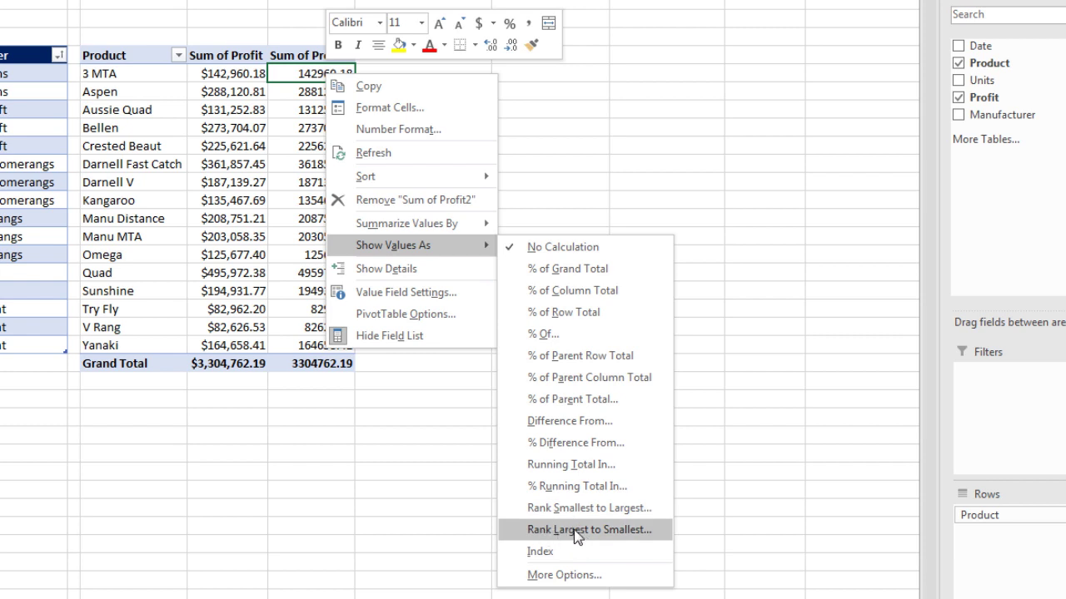
left_click(576, 530)
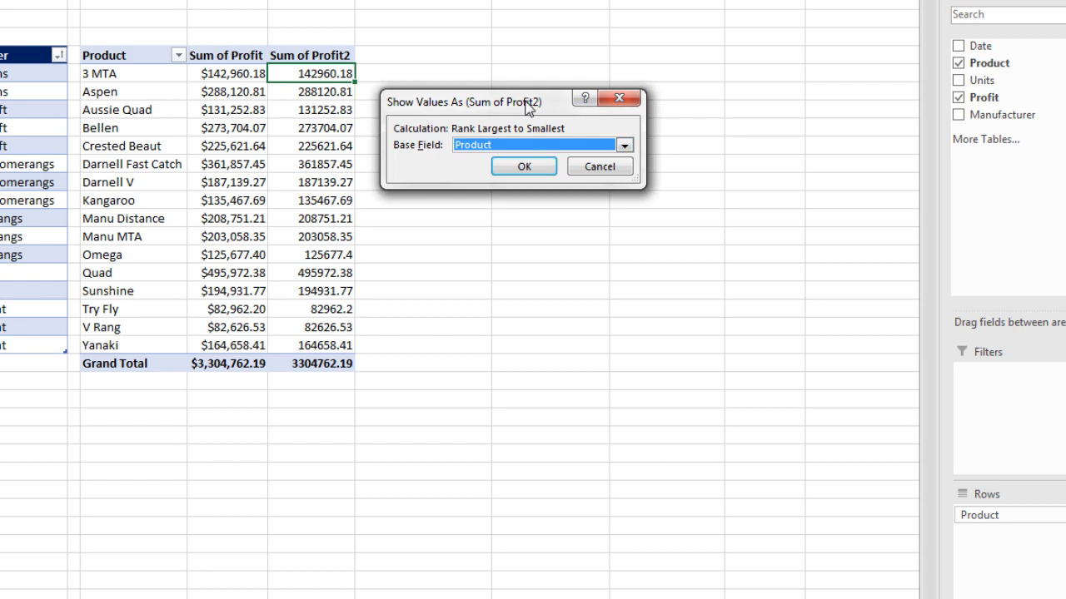
left_click_drag(526, 106, 464, 92)
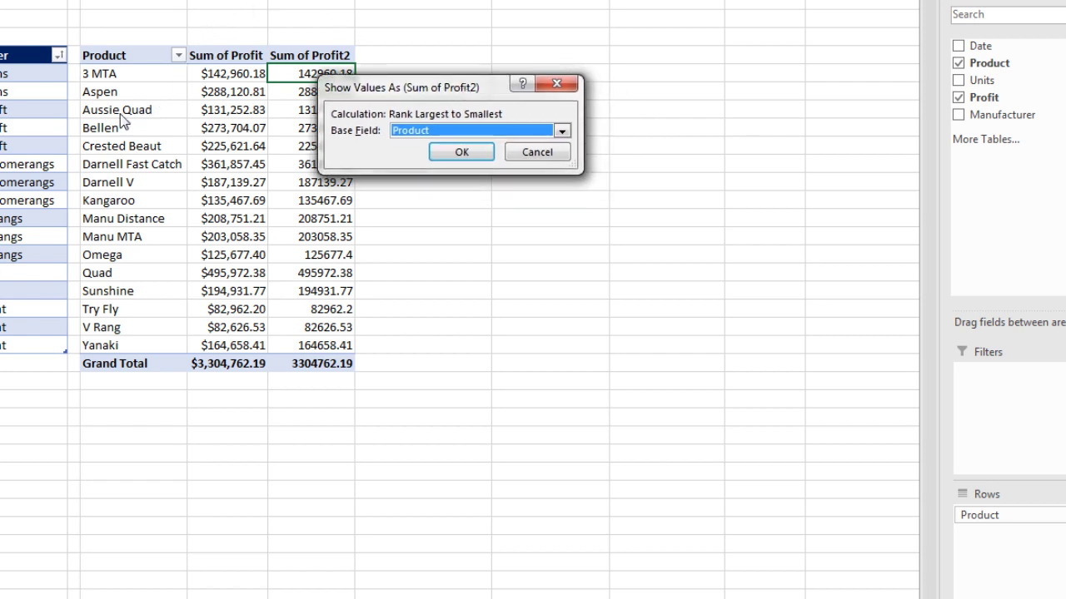
left_click(562, 132)
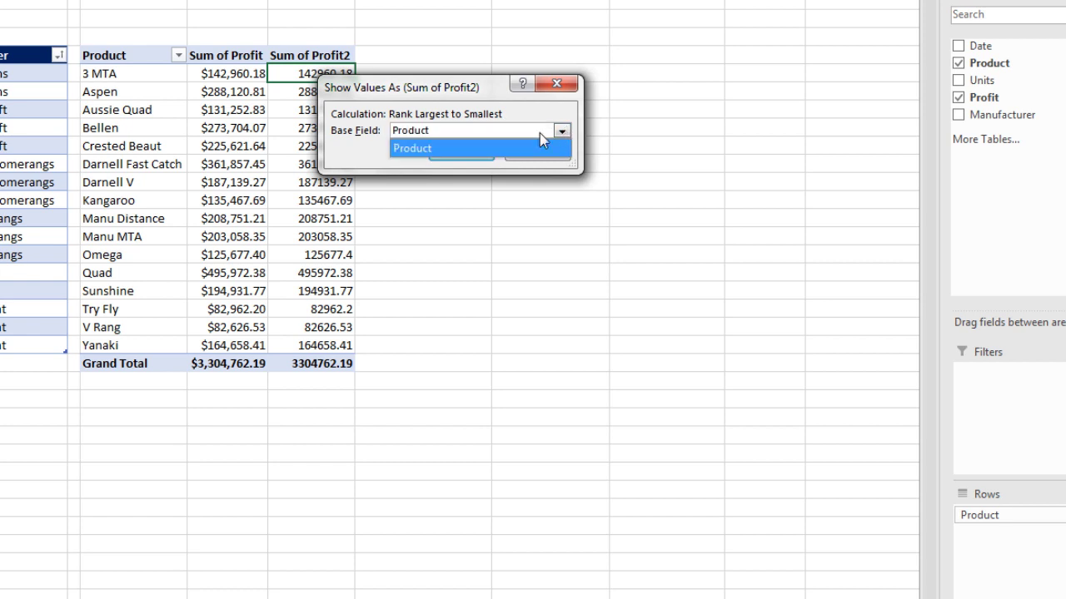
left_click(474, 152)
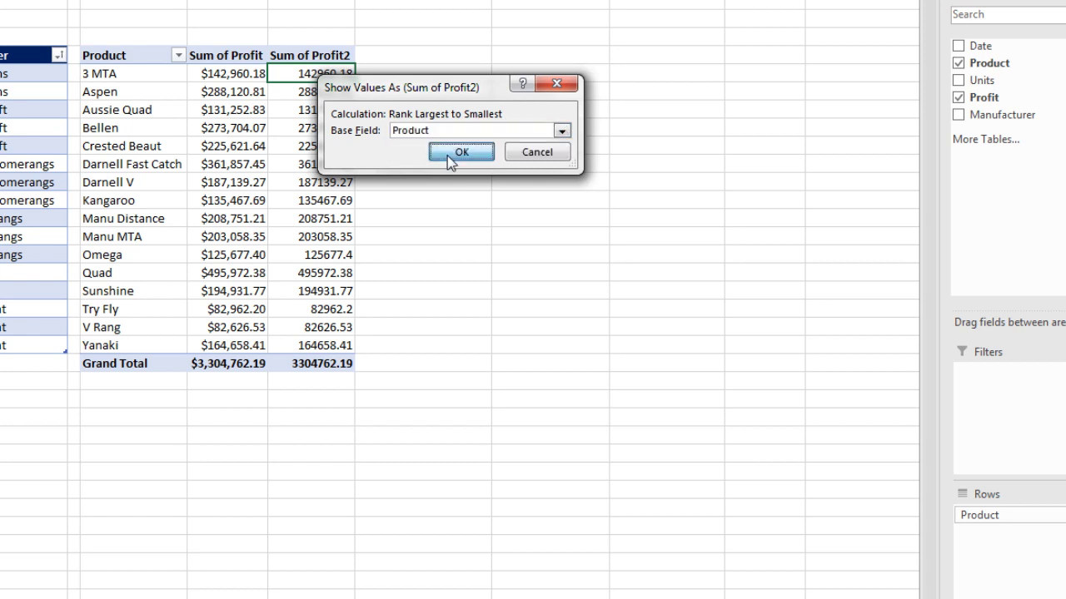
left_click(447, 156)
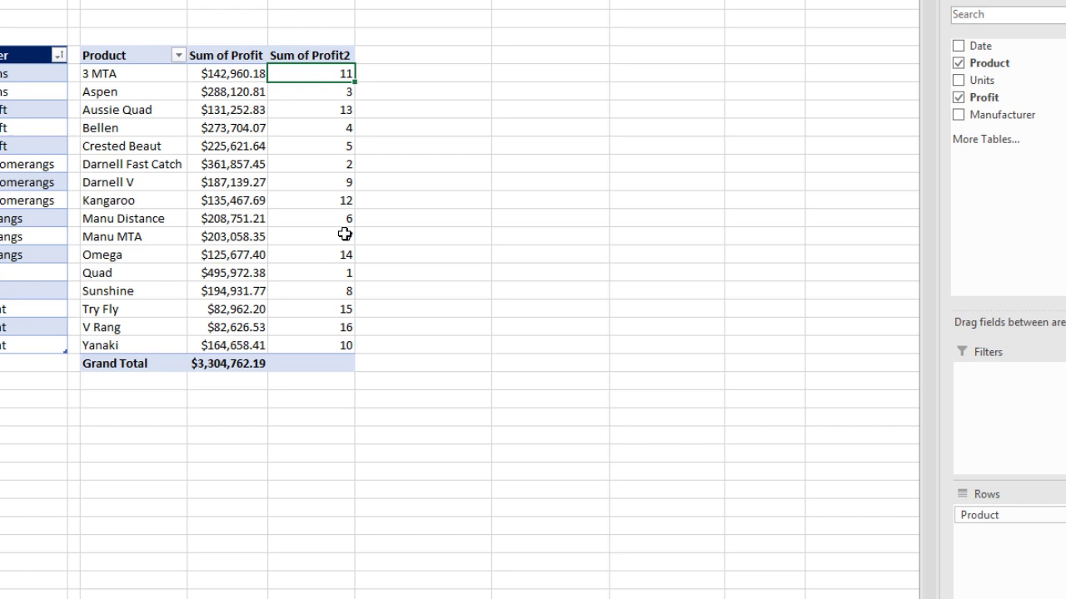
Step: Note Quad ranked 1 and Darnell Fast Catch 2, then rename Sum of Profit to 'Total Profit'
left_click_drag(335, 275, 115, 274)
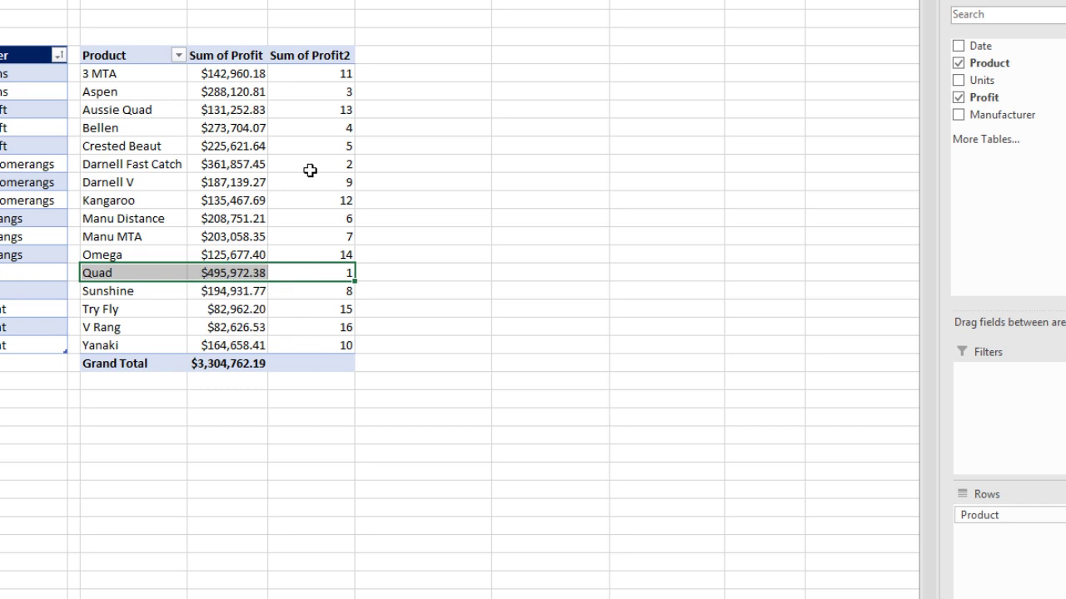
left_click_drag(320, 167, 157, 164)
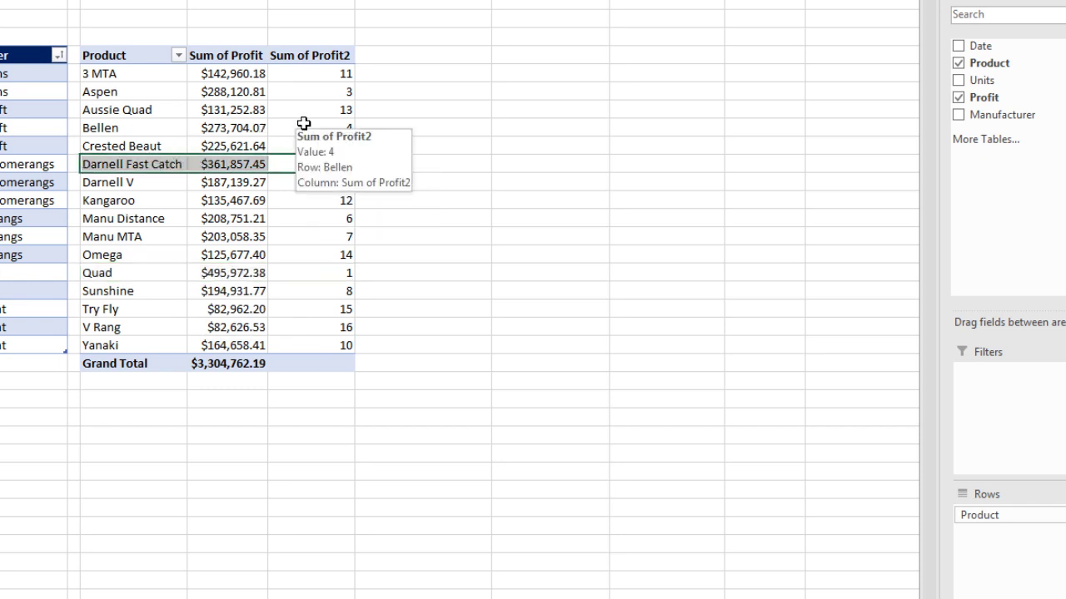
left_click(237, 50)
left_click(229, 55)
type("Total Profit")
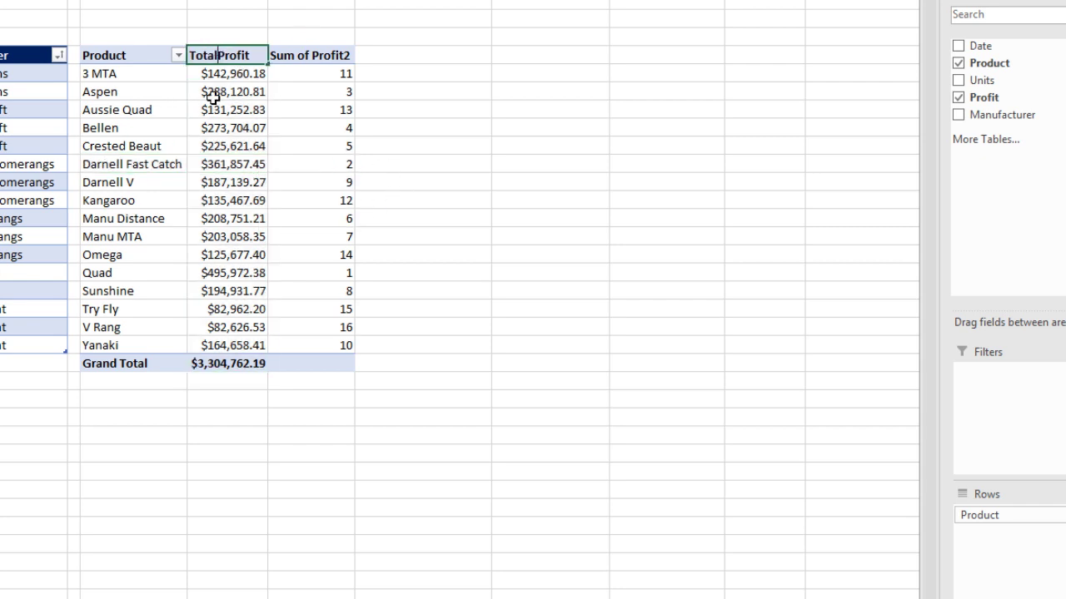
key("Return")
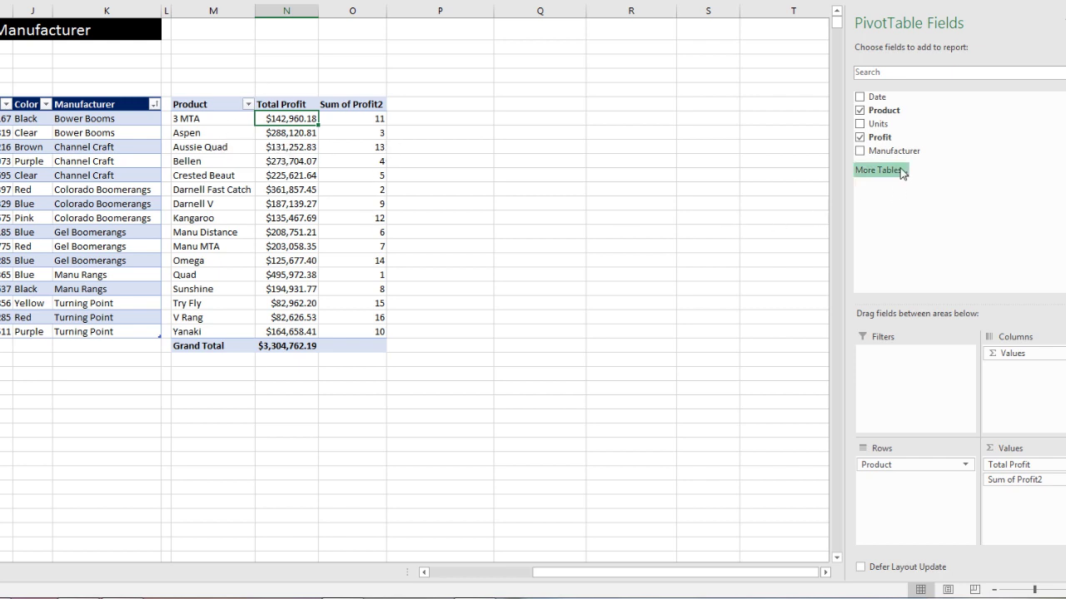
Step: Add Manufacturer to Rows above Product and check the Channel Craft rank values
left_click_drag(894, 150, 910, 459)
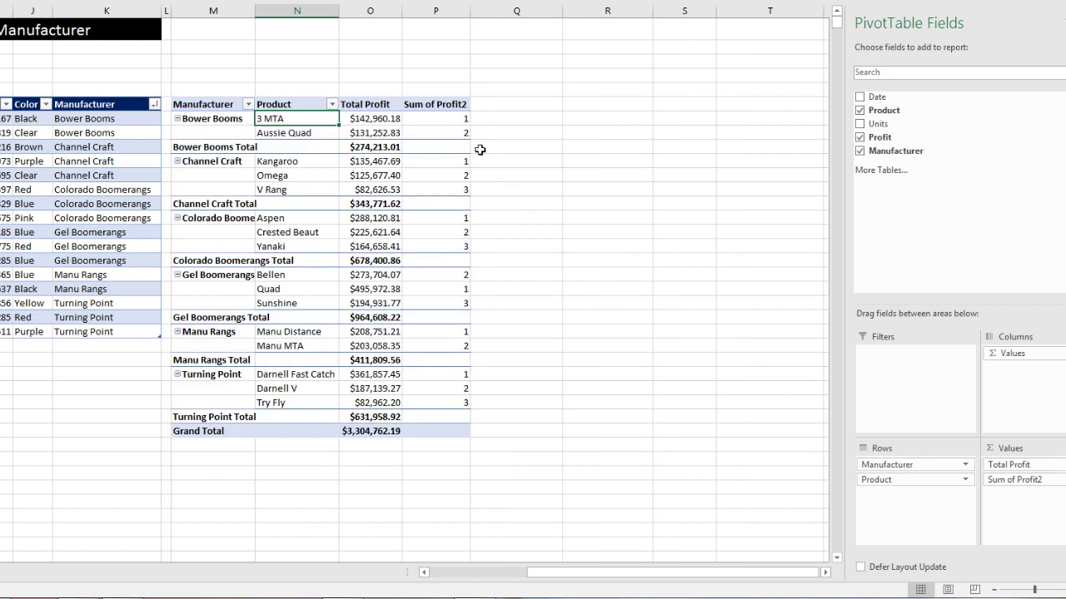
left_click(442, 175)
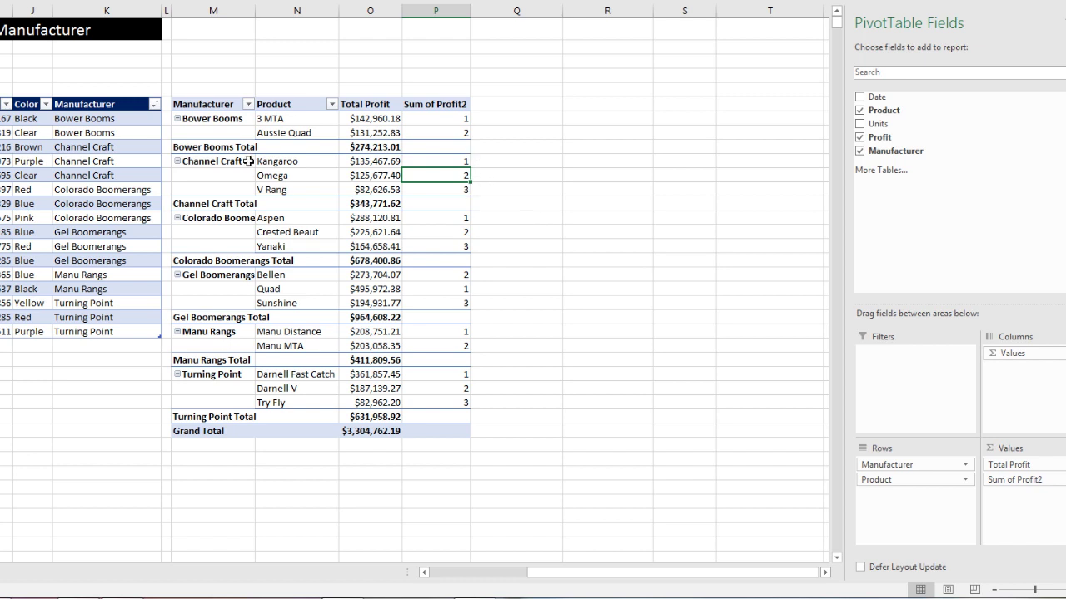
key("Up")
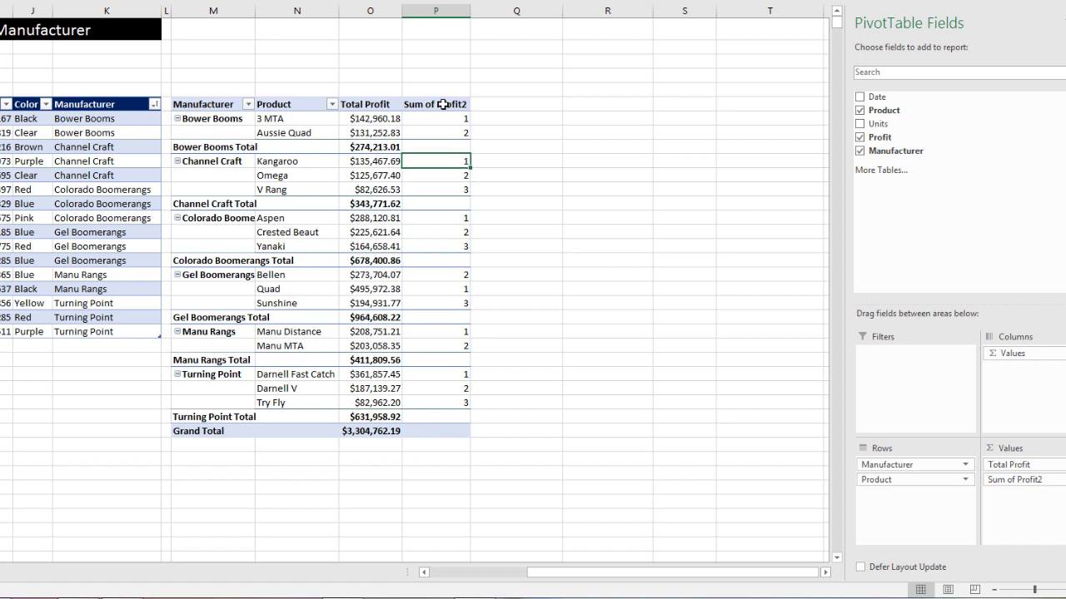
Step: Rename Sum of Profit2 to 'Rank TP for Product w Manuf' and widen column P to fit
left_click(442, 104)
type("Rank TP")
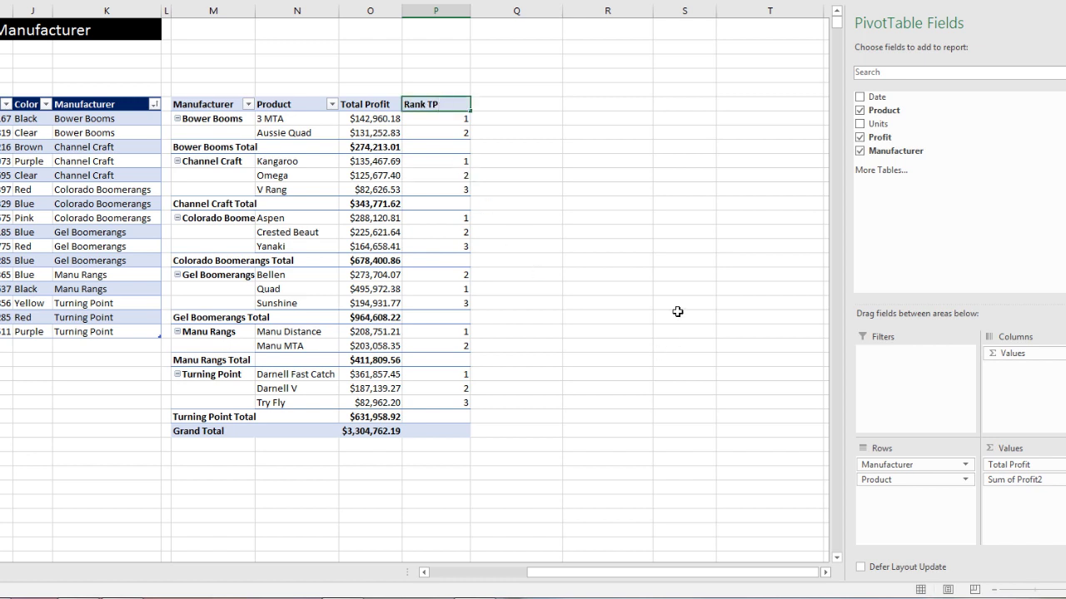
type(" for Product w MKan")
key("BackSpace")
key("BackSpace")
key("BackSpace")
type("anuf")
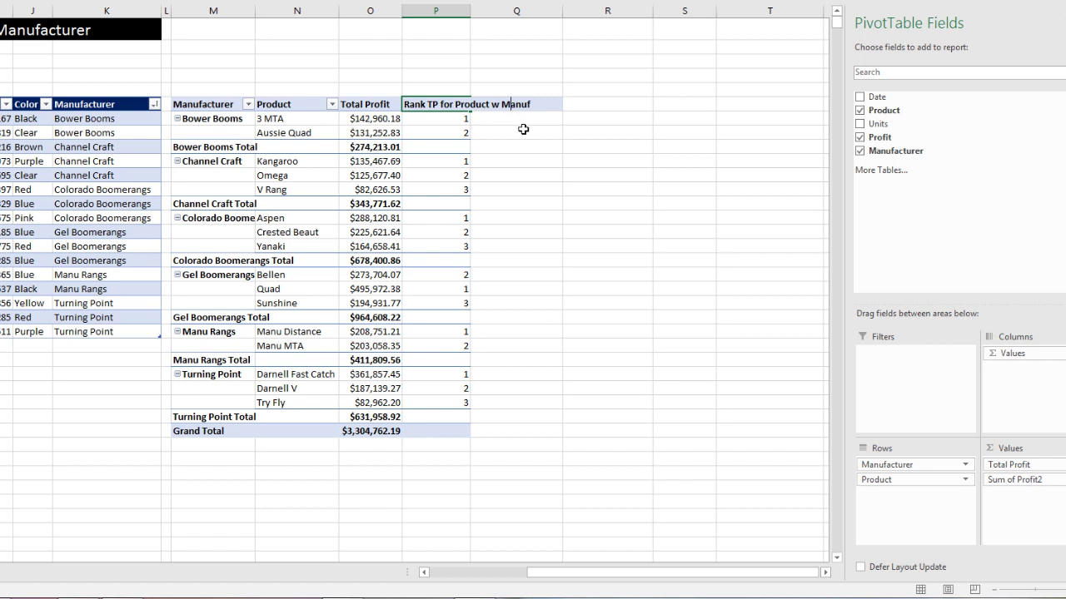
key("Return")
left_click_drag(471, 12, 538, 16)
Step: Turn off Autofit column widths on update in PivotTable Options
right_click(456, 124)
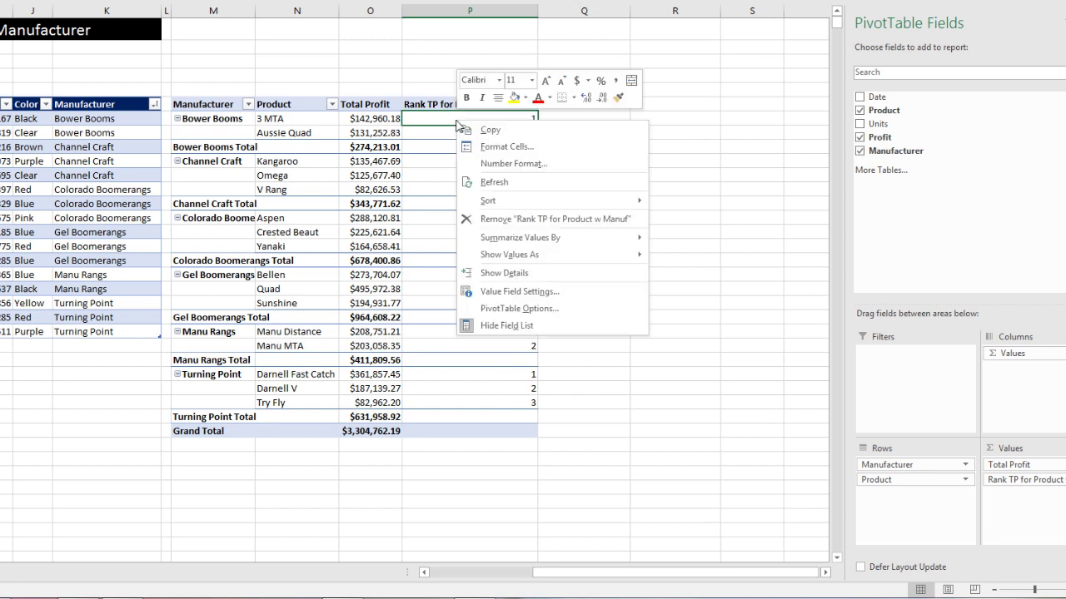
left_click(514, 308)
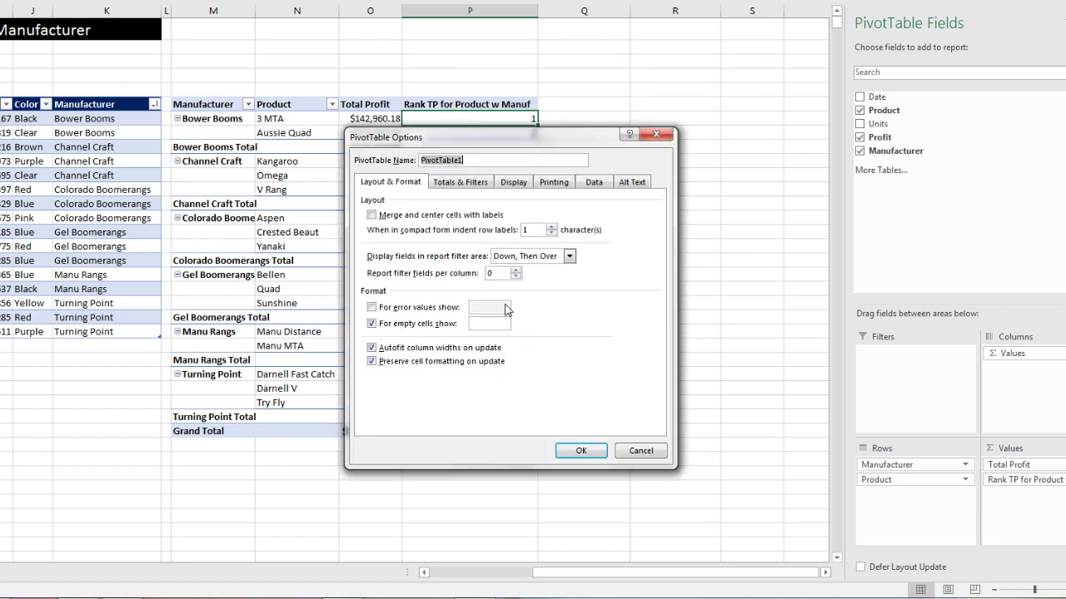
left_click(373, 348)
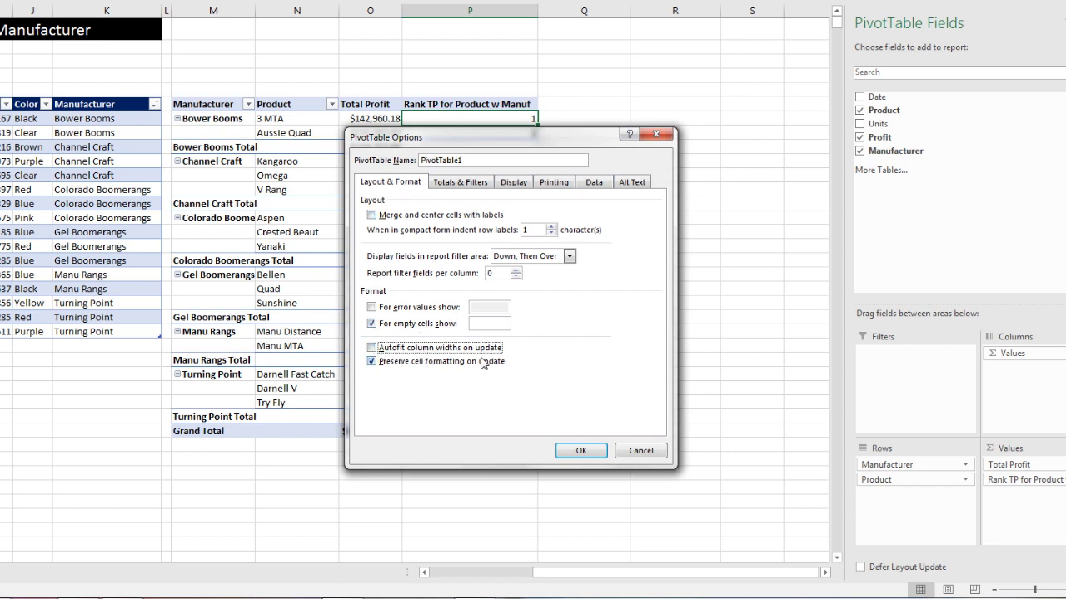
left_click(581, 452)
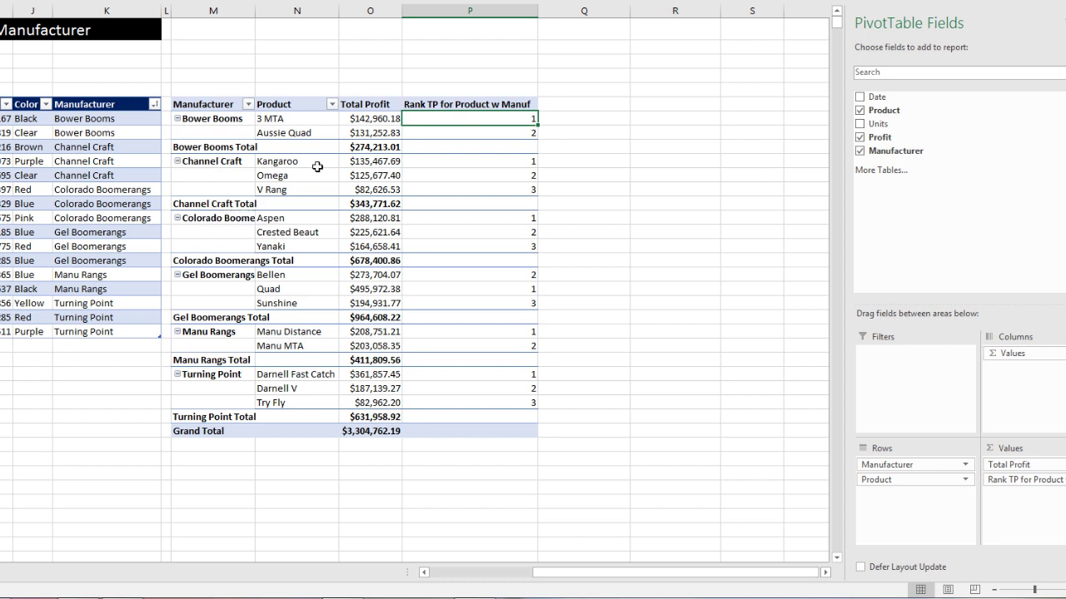
Step: Reopen PivotTable Options and uncheck Show expand/collapse buttons on the Display tab
right_click(438, 123)
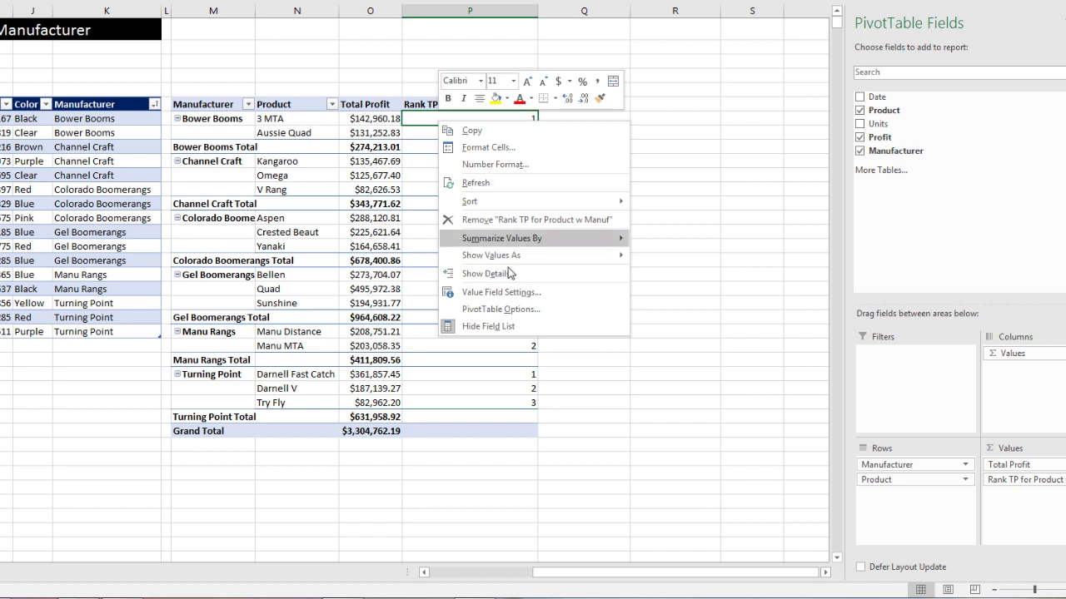
left_click(519, 310)
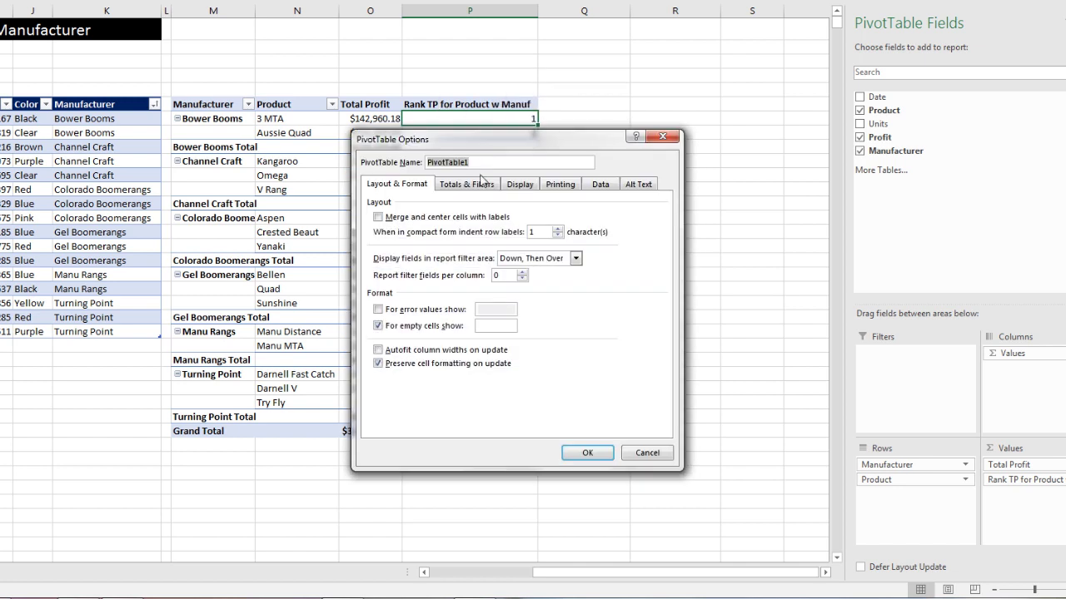
left_click(516, 185)
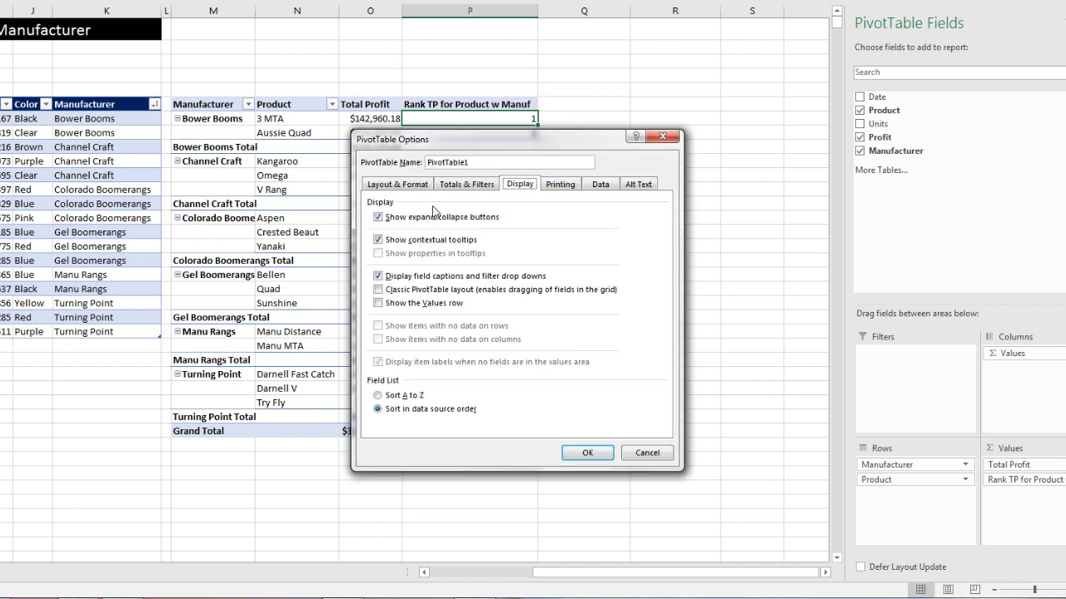
left_click(379, 217)
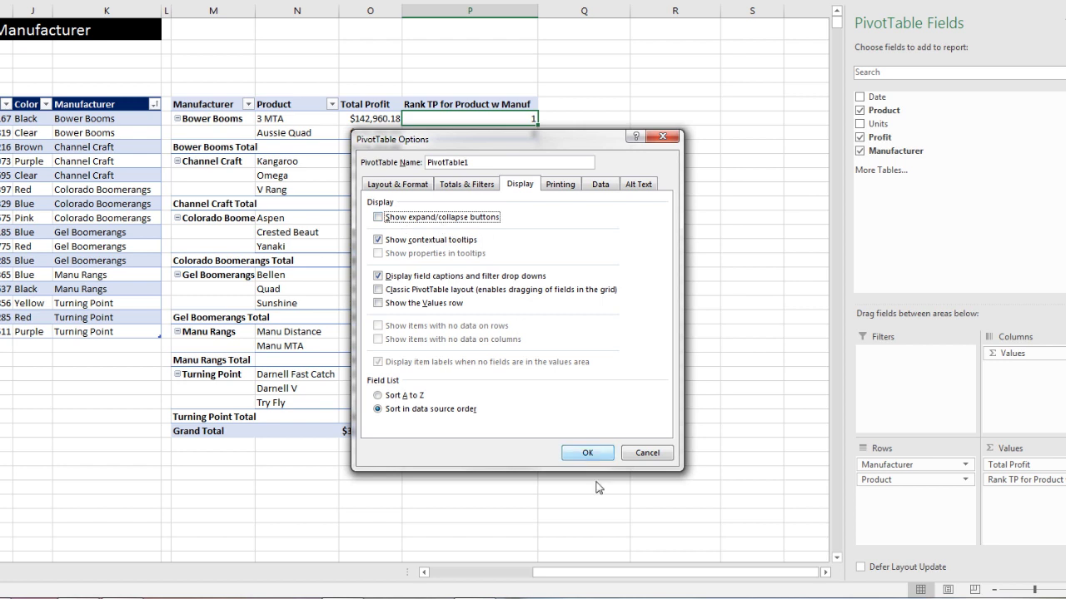
Step: Apply the expand/collapse change and set the report layout to Repeat All Item Labels
left_click(592, 454)
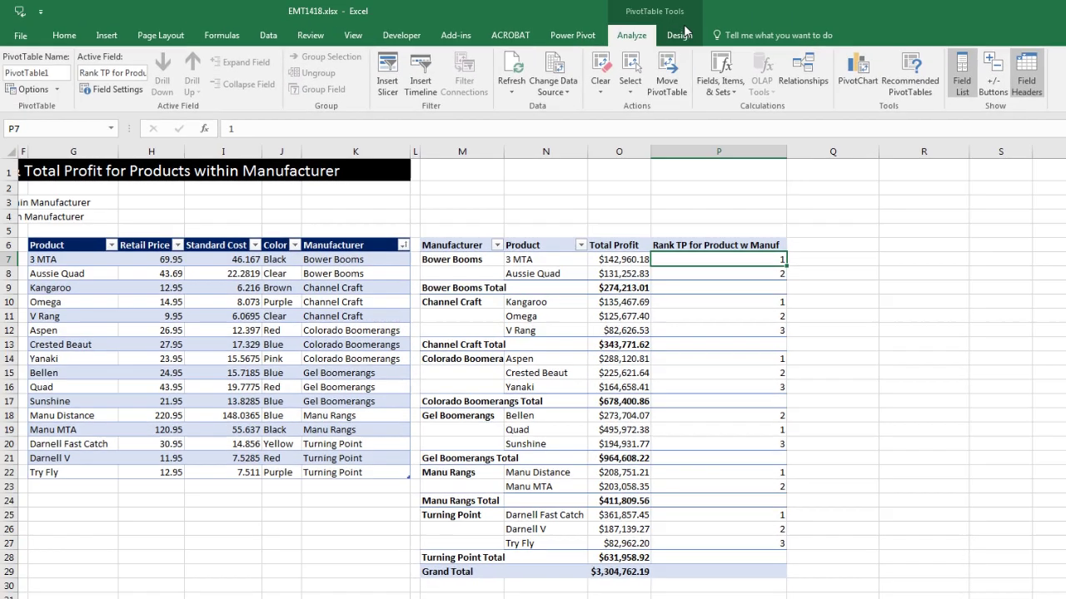
left_click(679, 35)
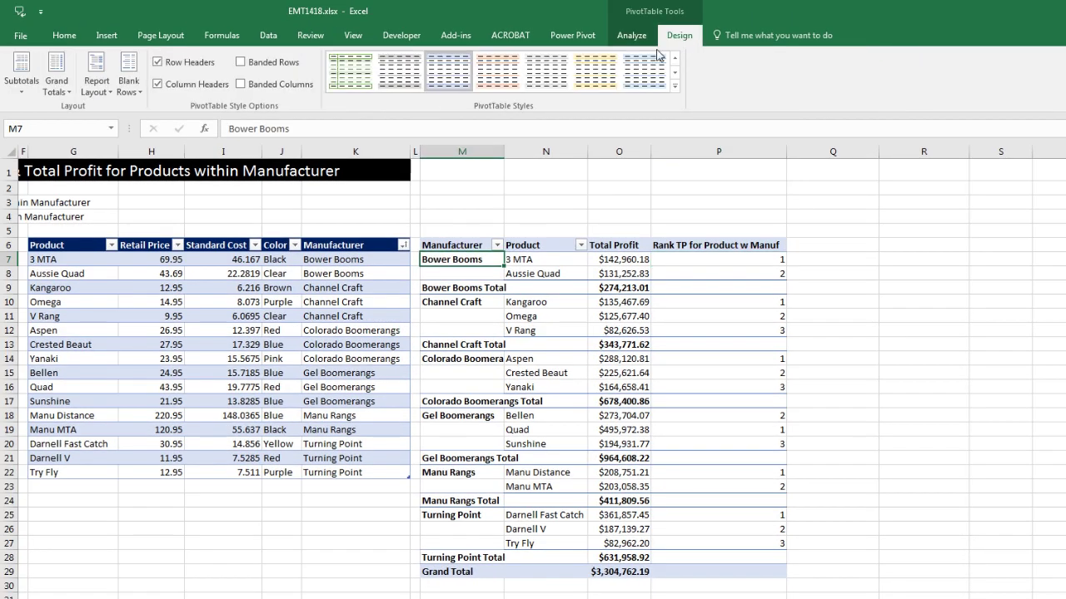
left_click(105, 91)
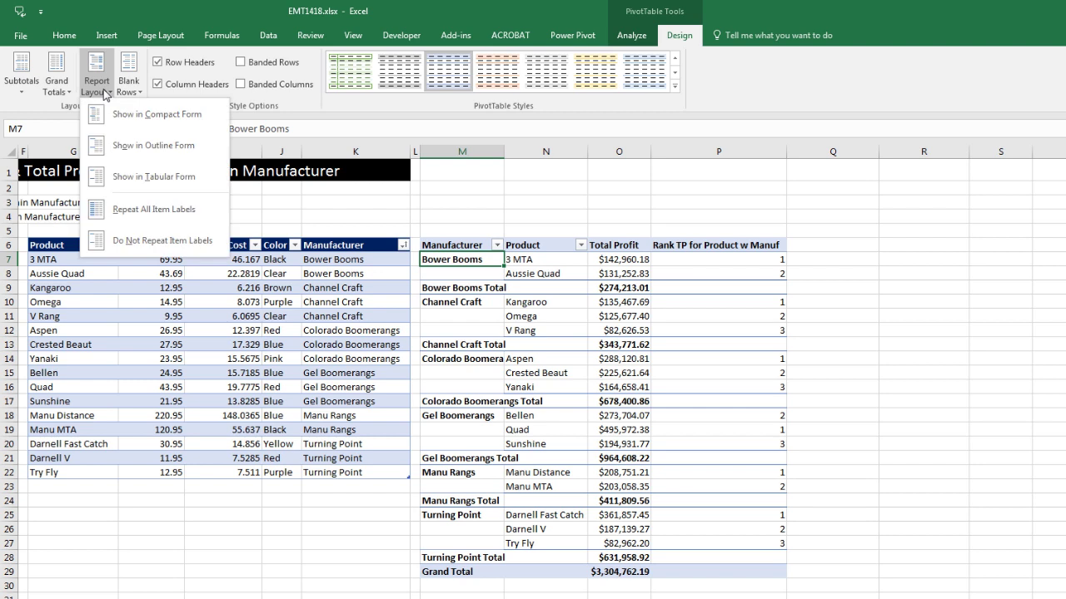
left_click(150, 210)
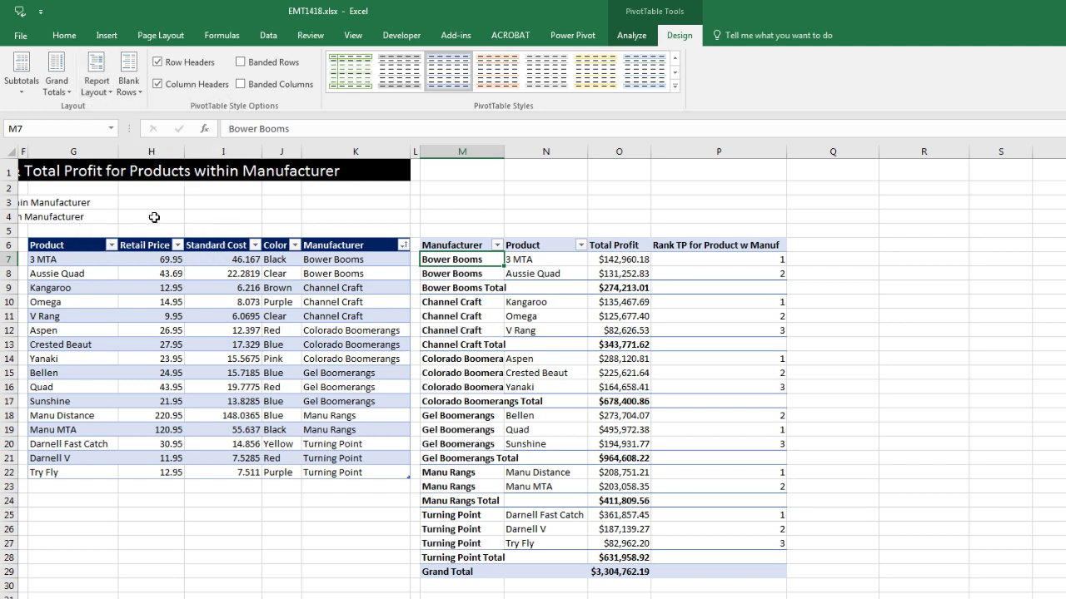
Step: Set Subtotals to Do Not Show and widen column M to fit manufacturer names
left_click(27, 93)
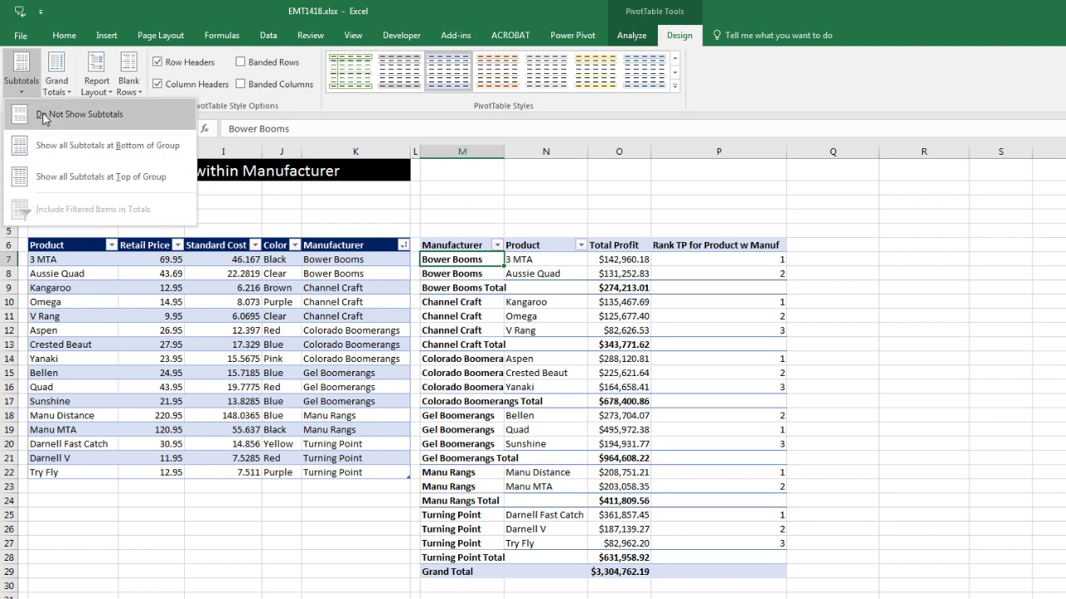
left_click(45, 119)
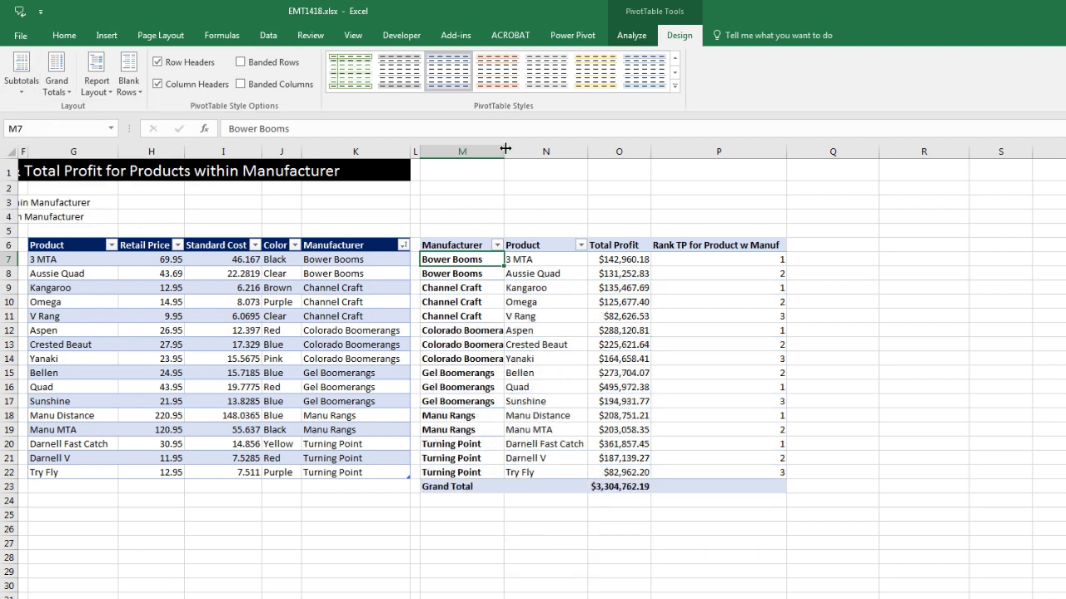
left_click_drag(505, 148, 531, 150)
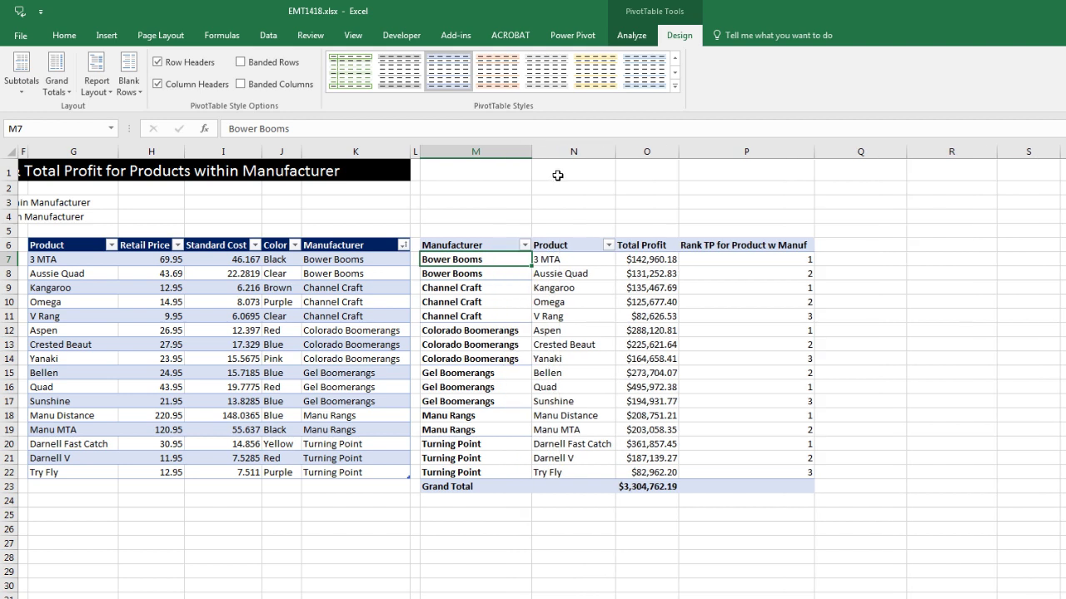
left_click(656, 260)
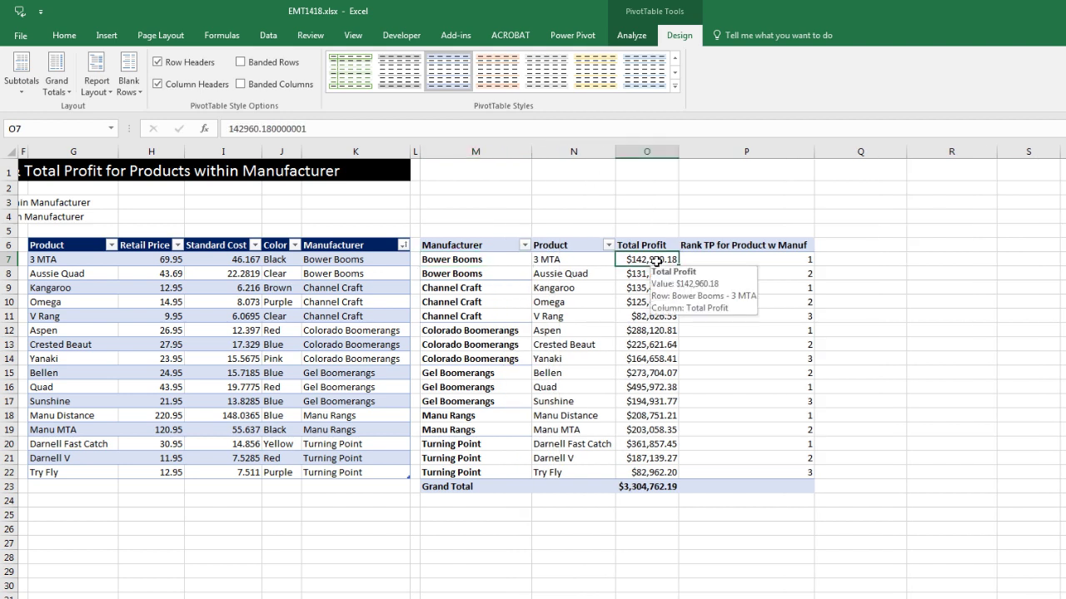
left_click(734, 260)
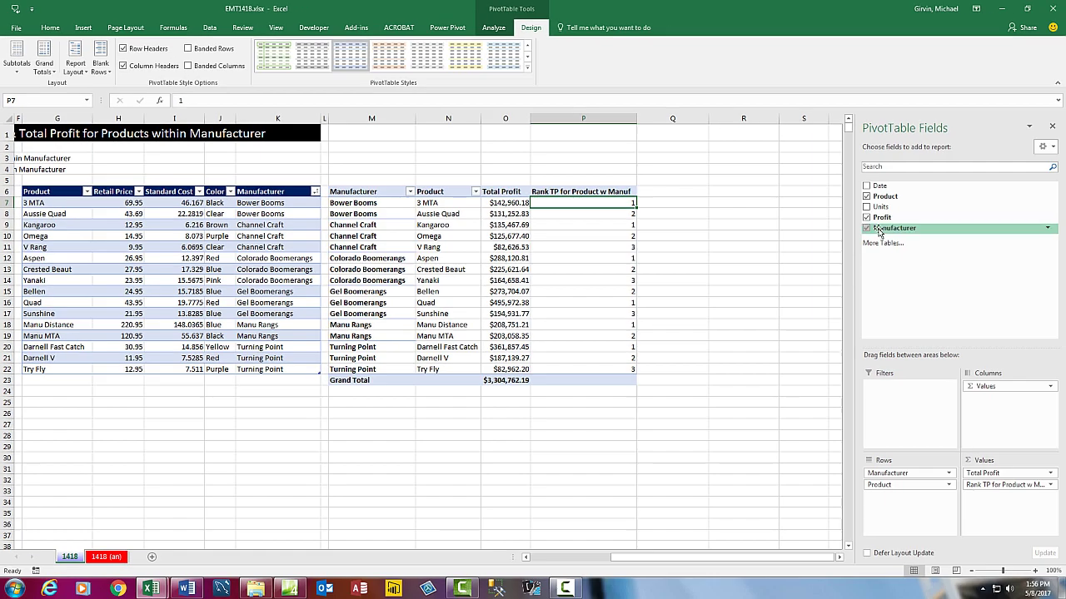
left_click_drag(881, 218, 1003, 499)
right_click(681, 225)
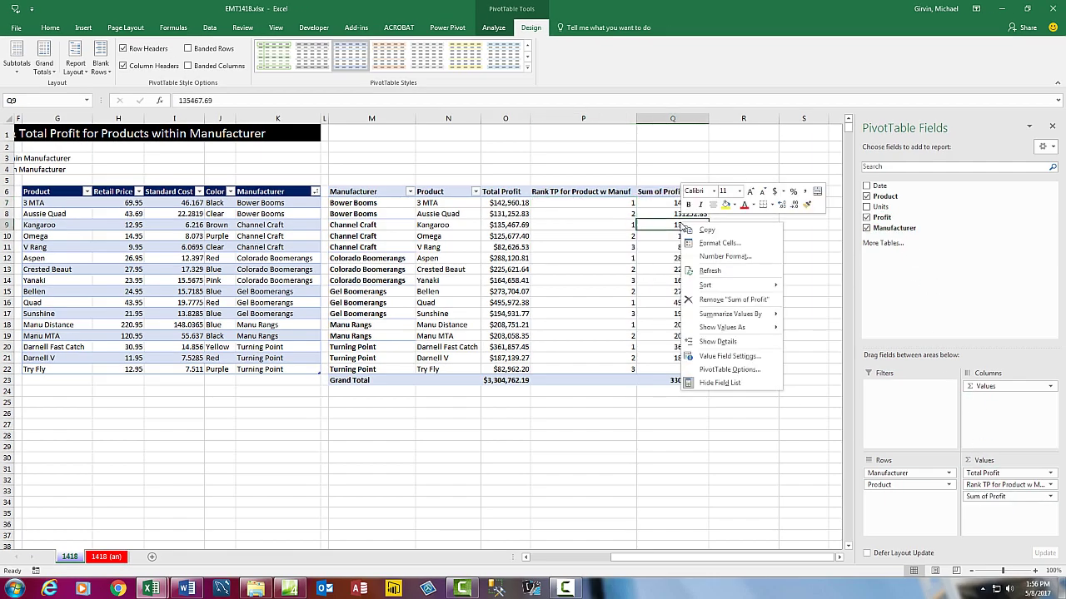
mouse_move(730, 329)
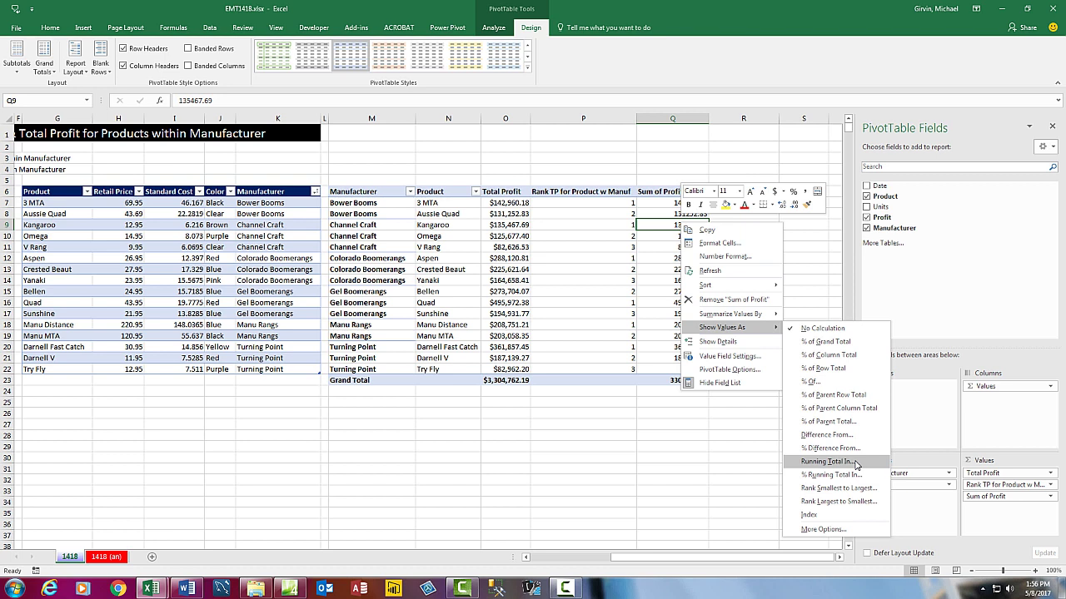
key("Escape")
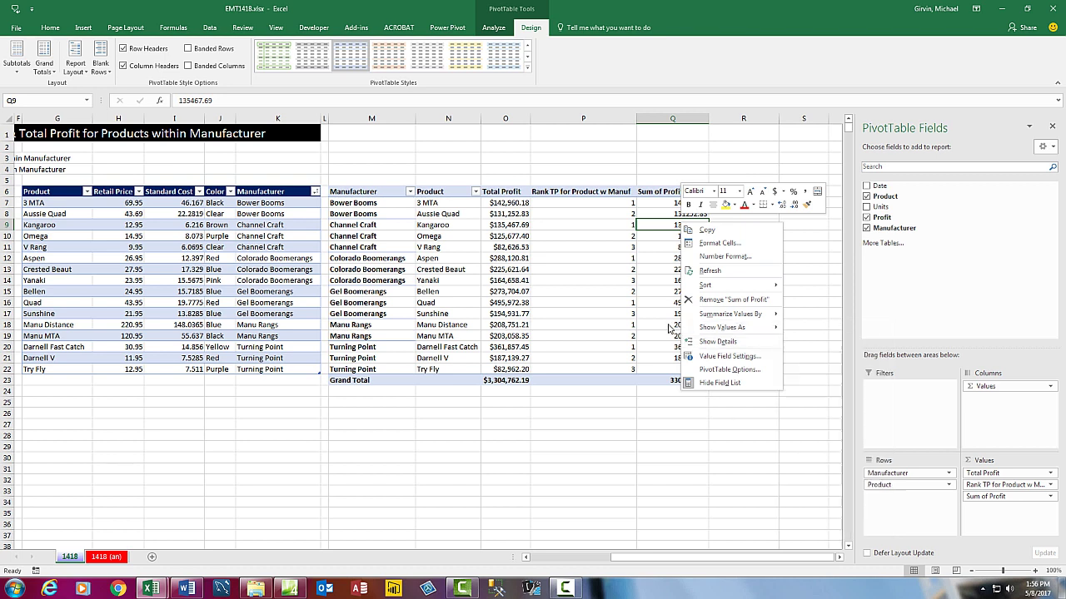
key("Escape")
left_click_drag(987, 497, 932, 310)
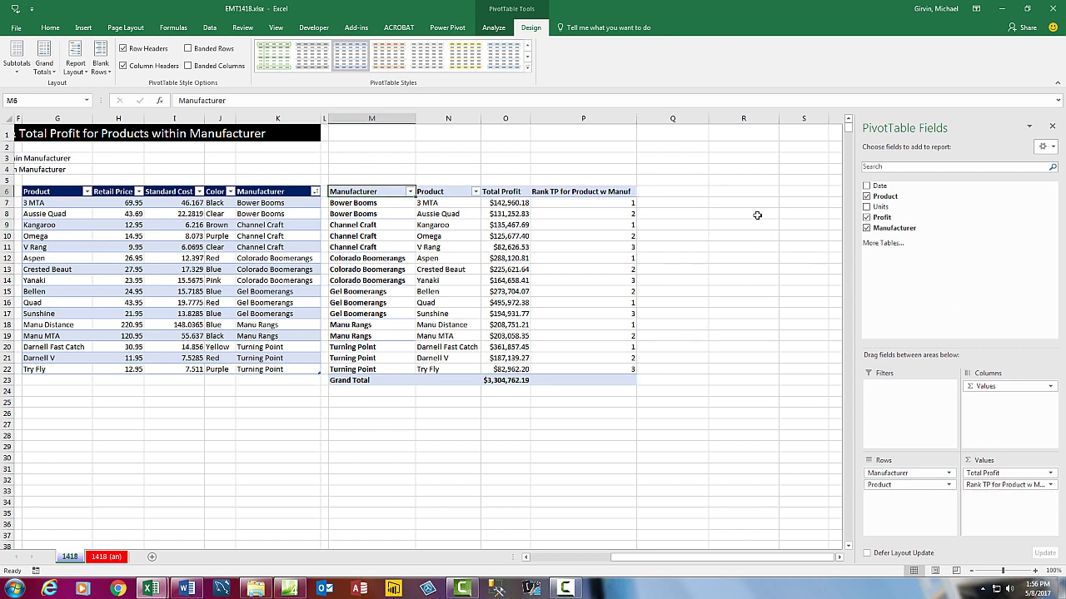
Step: Create a second PivotTable from the fUnits table (Alt, N, V) at cell Q6 on the 1418 sheet
left_click(692, 192)
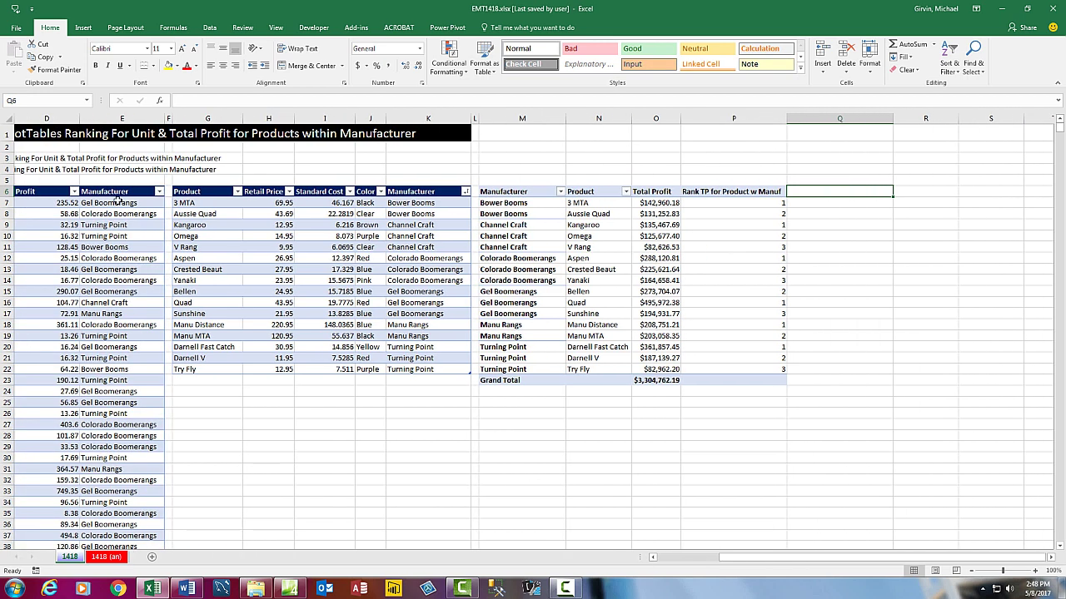
left_click(103, 192)
key("alt")
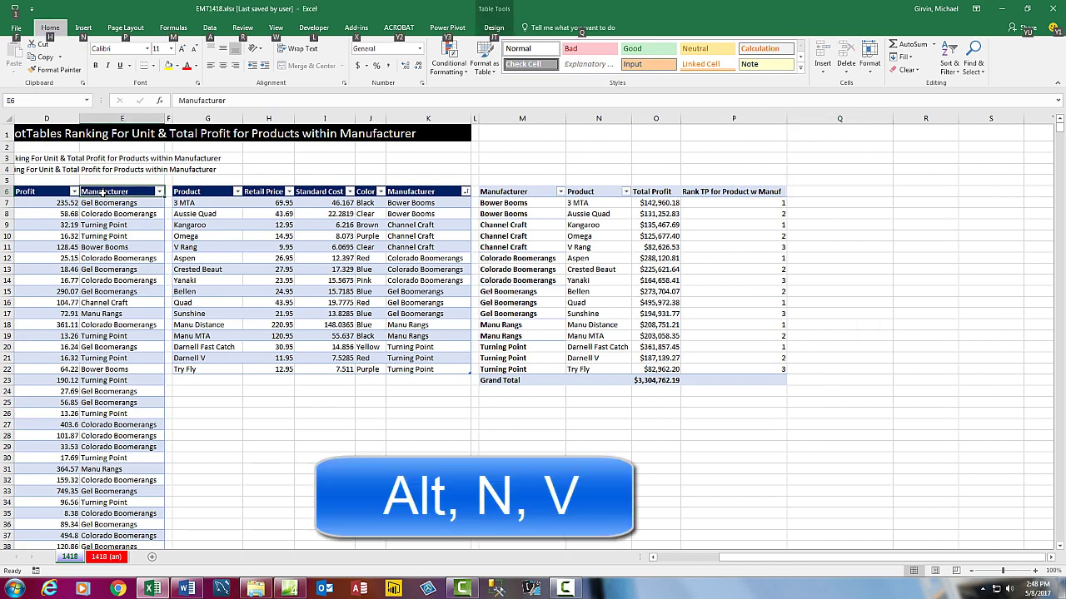
key("n")
key("v")
scroll(806, 522, "right", 1)
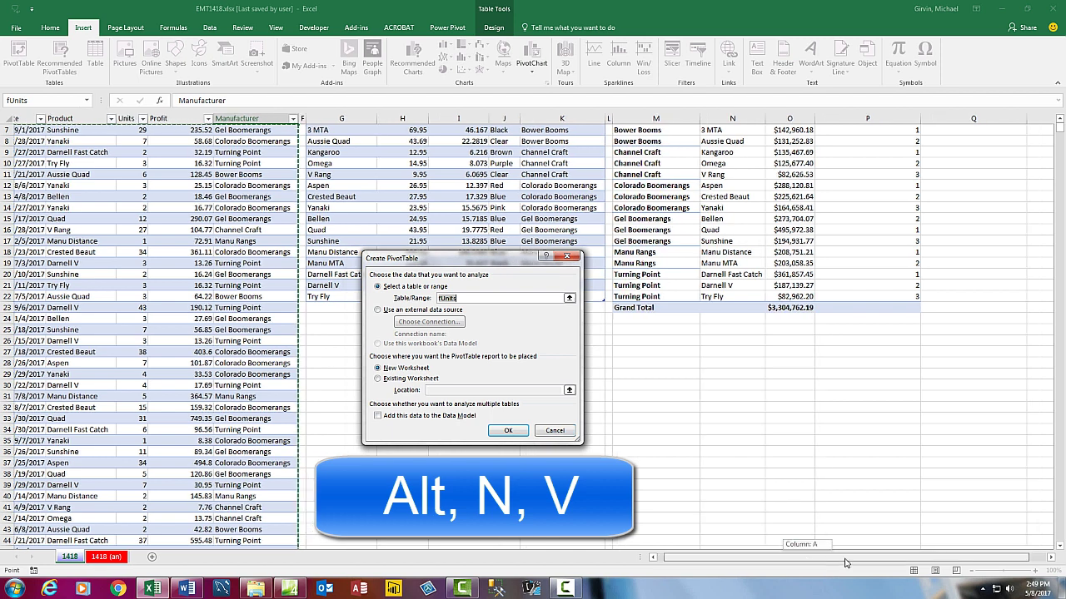
left_click(1051, 561)
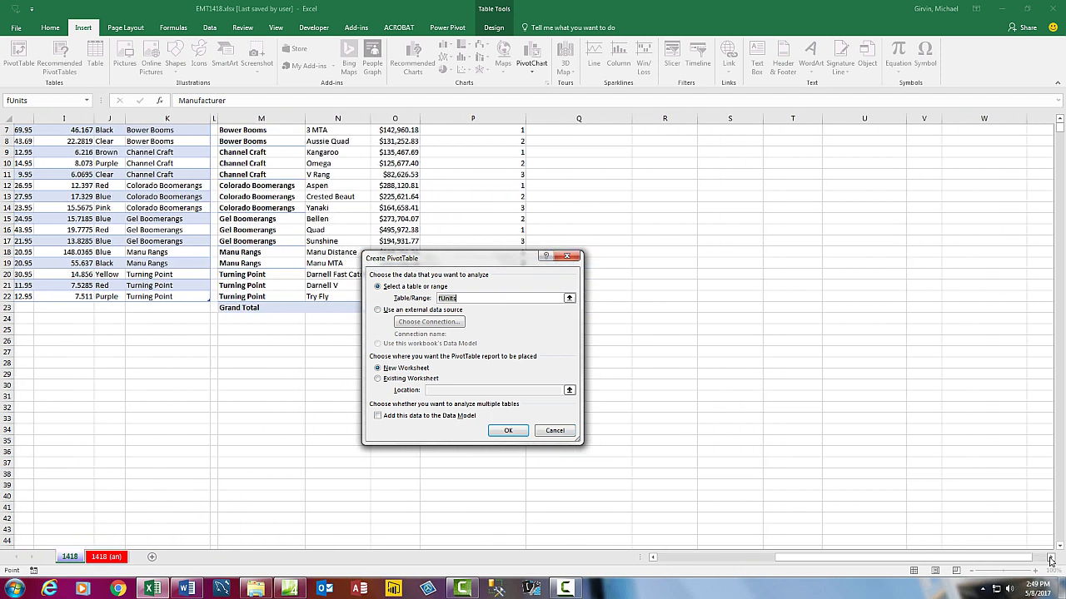
left_click(377, 380)
left_click(440, 390)
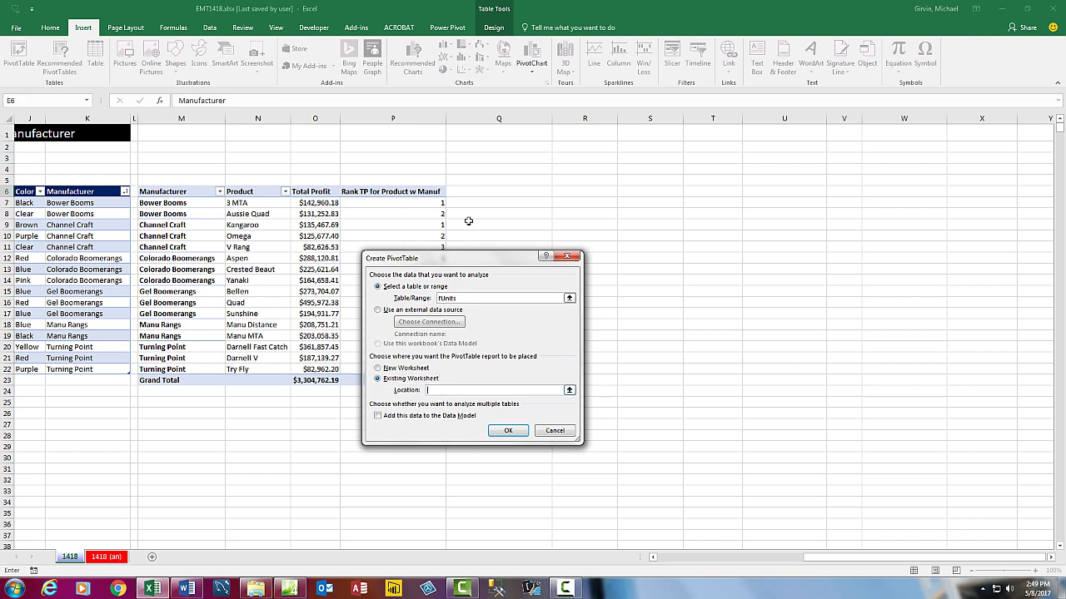
left_click(488, 193)
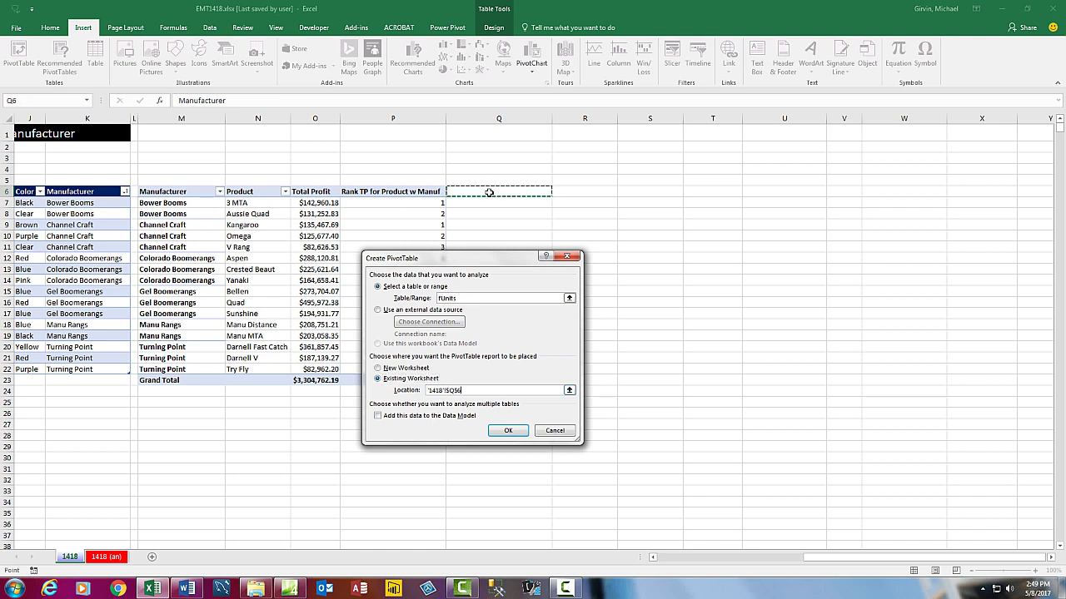
left_click(517, 432)
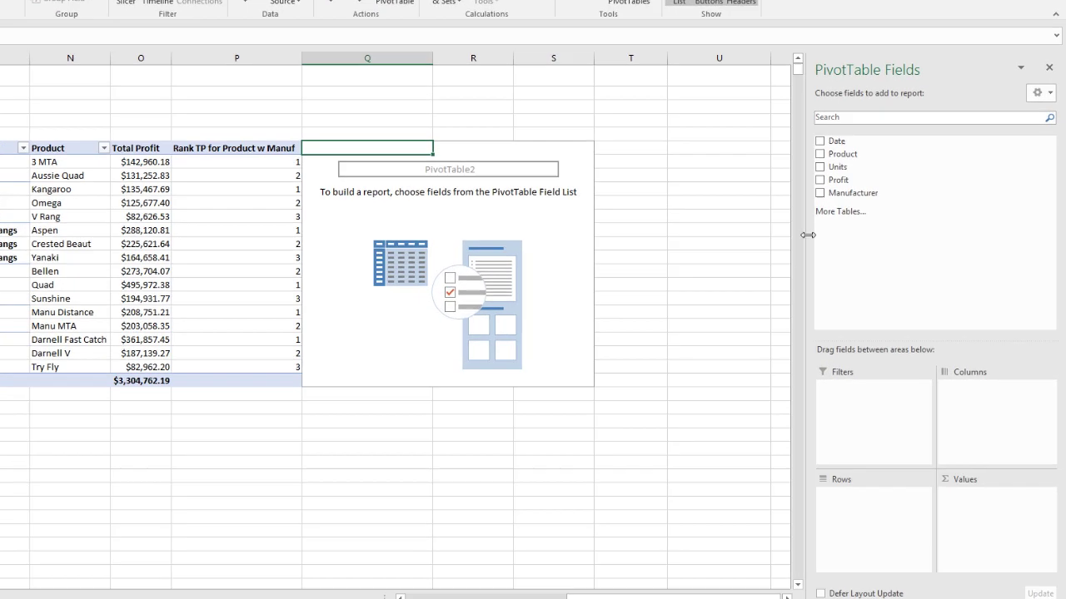
Step: Put Product in Rows and Profit in Values, then show Sum of Profit as Rank Largest to Smallest
left_click_drag(835, 153, 862, 527)
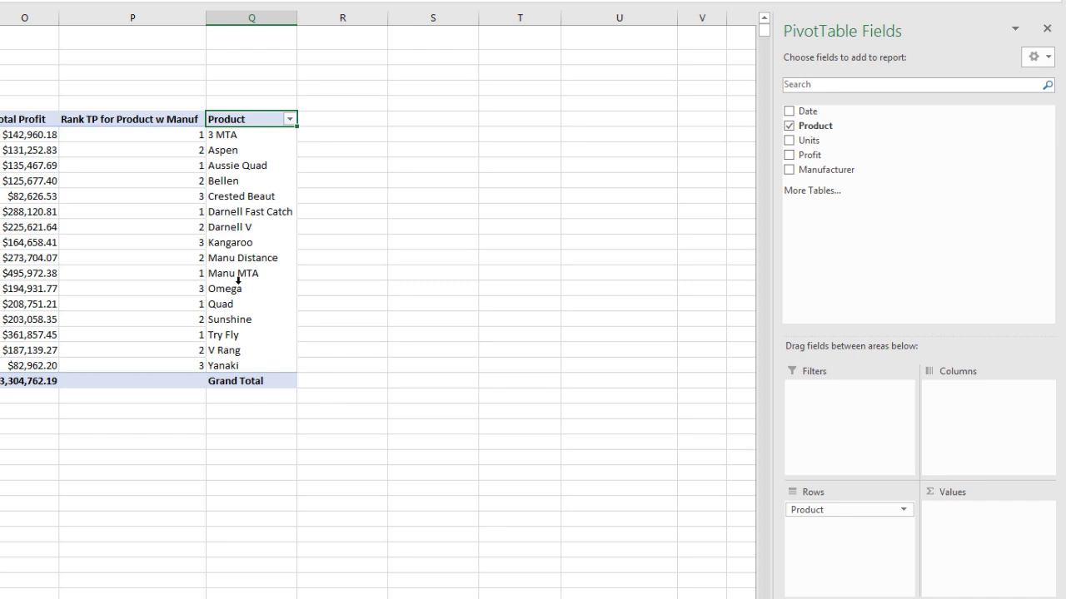
left_click_drag(813, 160, 968, 532)
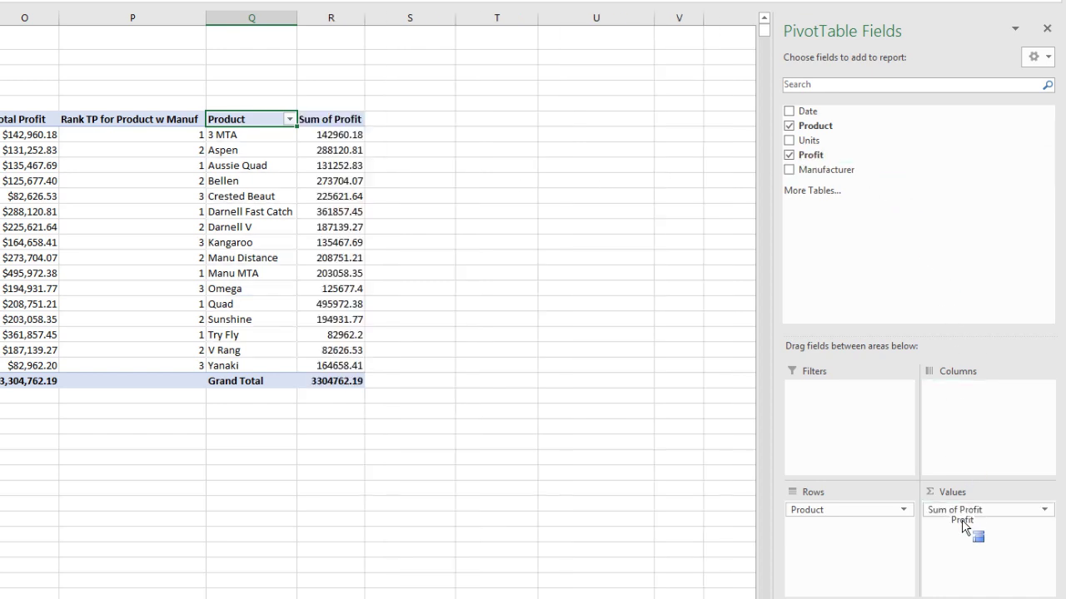
right_click(343, 133)
mouse_move(401, 283)
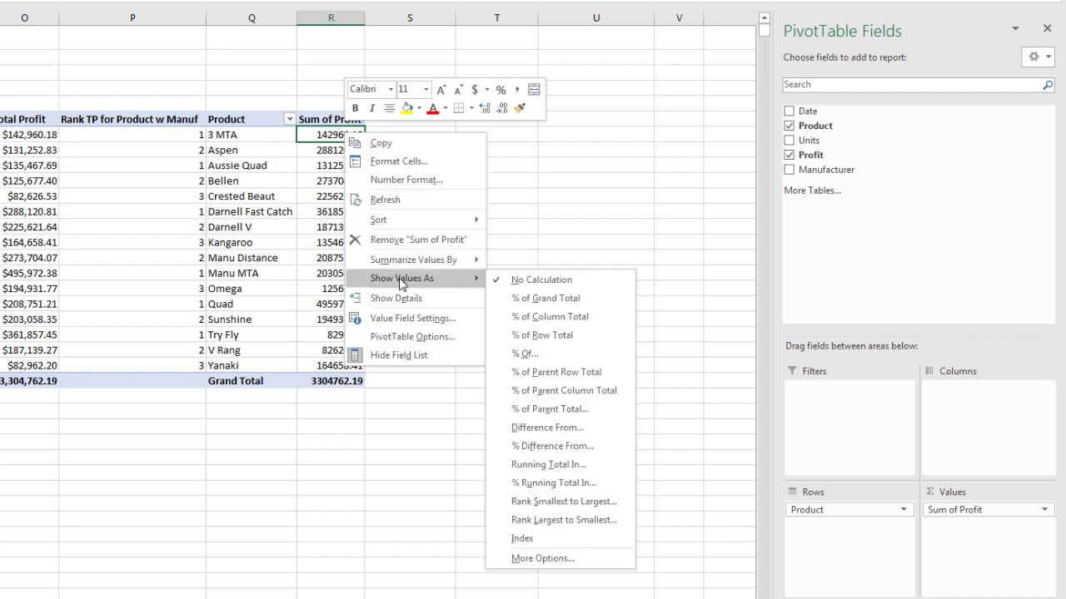
left_click(563, 523)
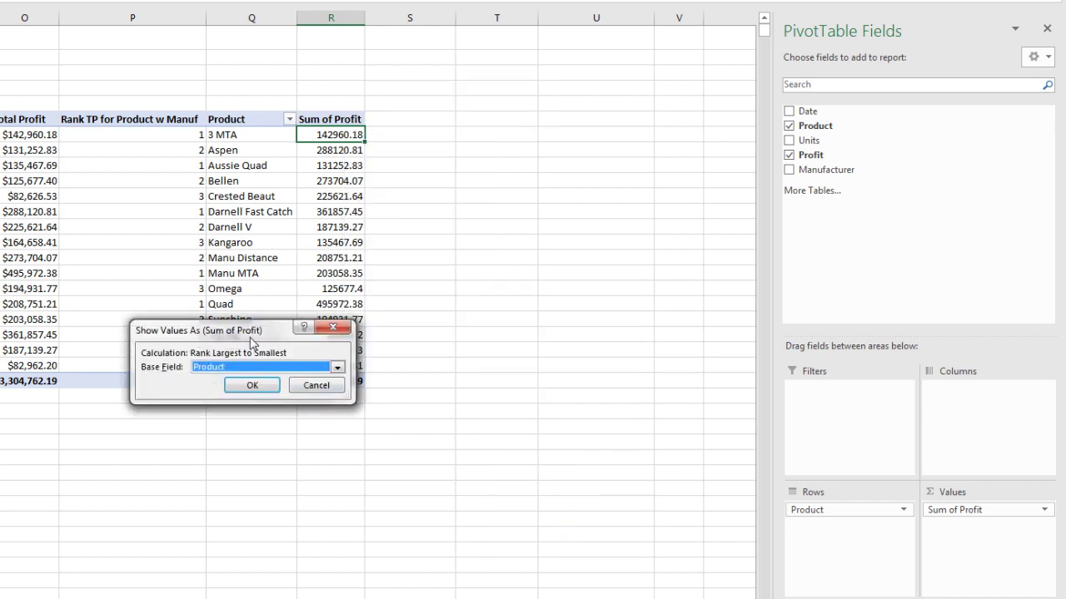
left_click_drag(251, 341, 472, 121)
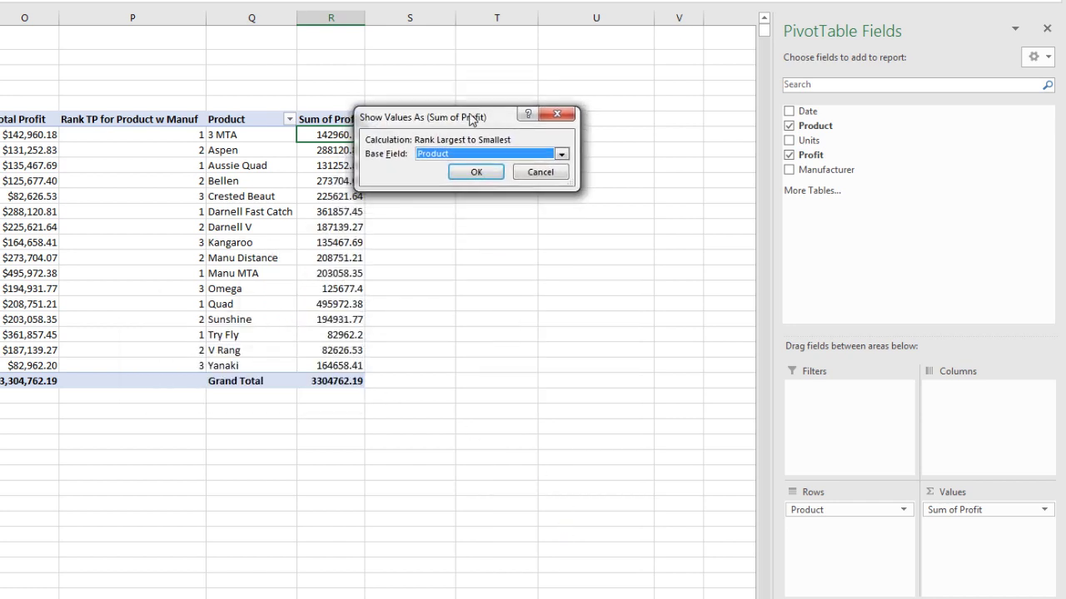
left_click(478, 174)
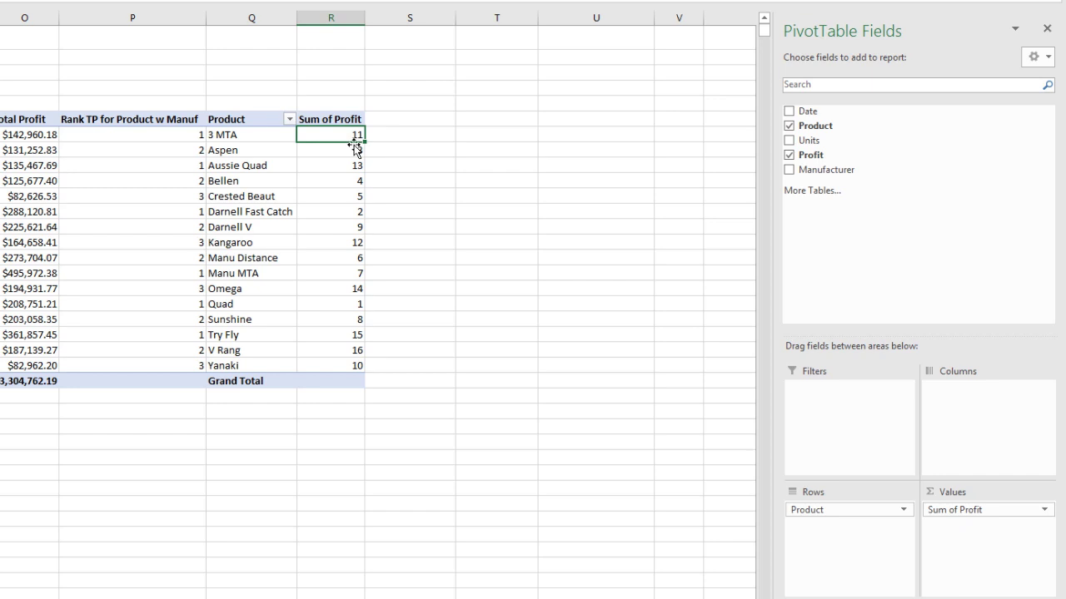
Step: Point out Quad ranked 1 and Darnell Fast Catch ranked 2, comparing Quad across both tables
left_click_drag(270, 304, 334, 304)
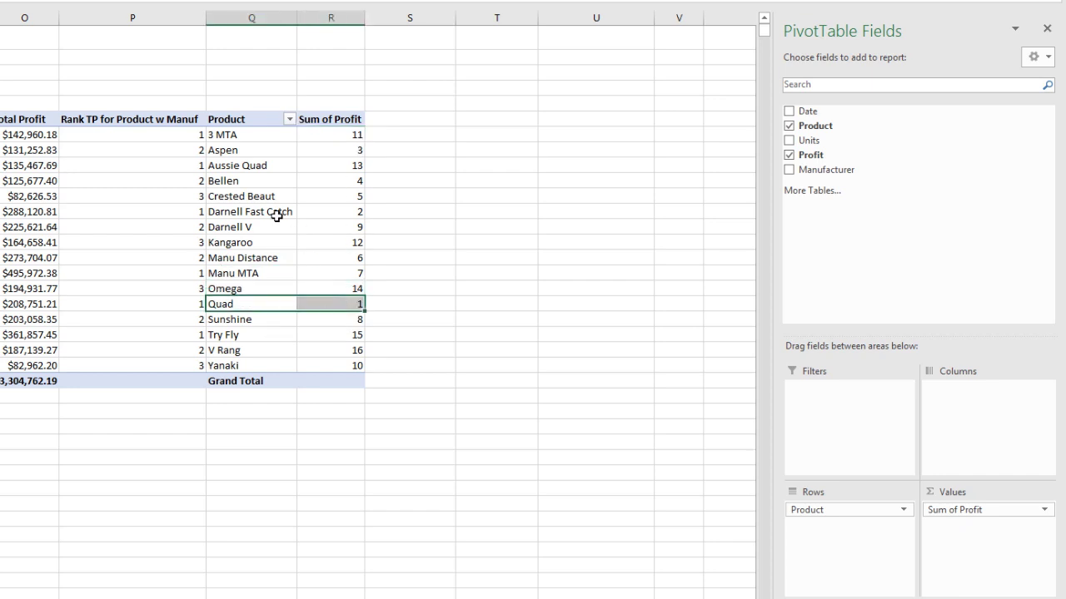
left_click_drag(279, 211, 330, 214)
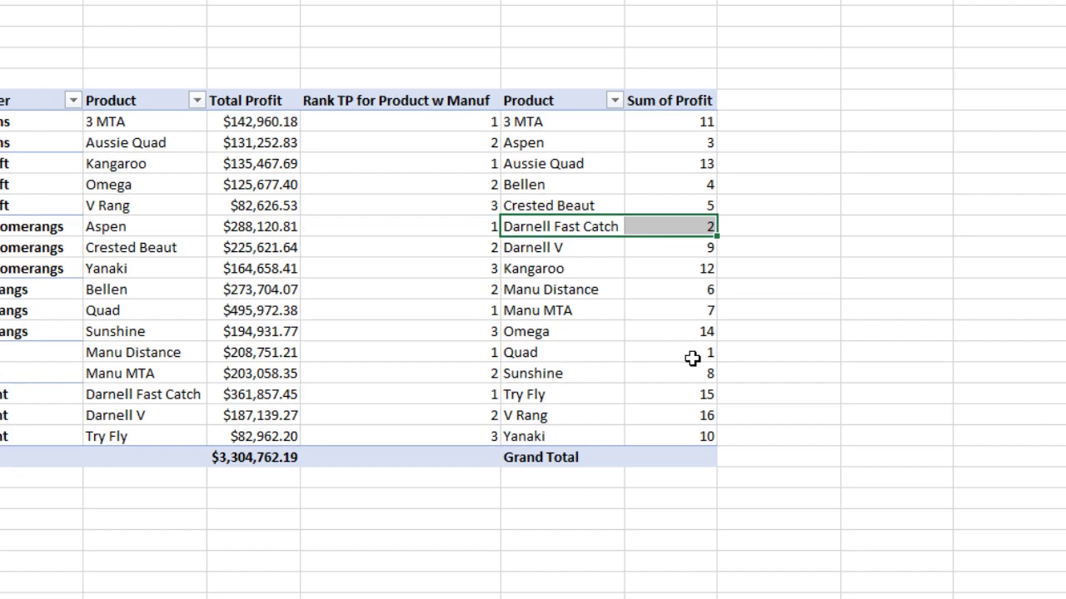
left_click_drag(342, 304, 235, 306)
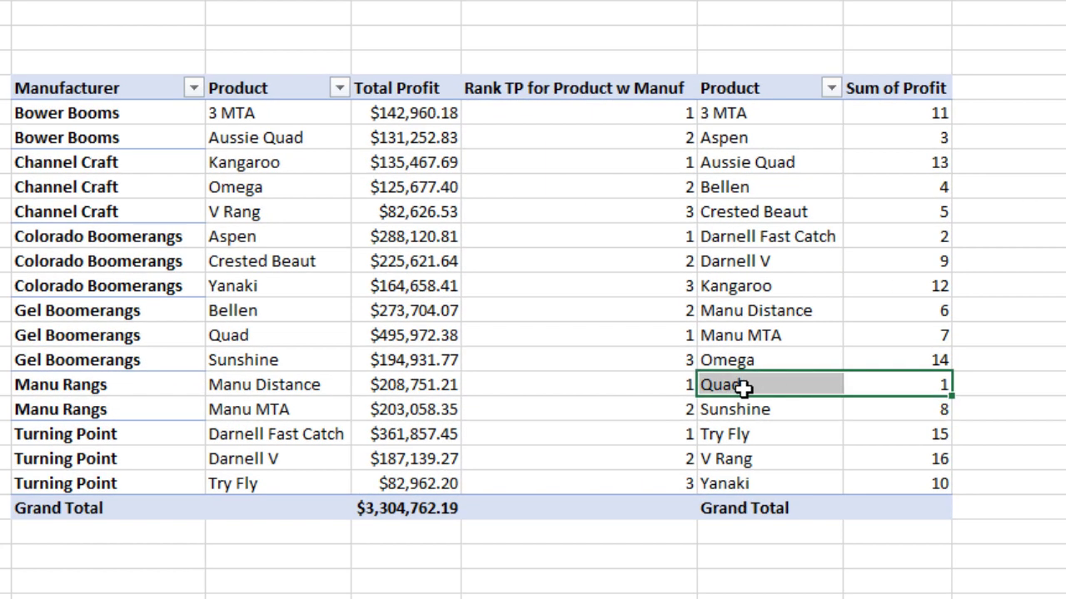
left_click_drag(744, 388, 135, 392)
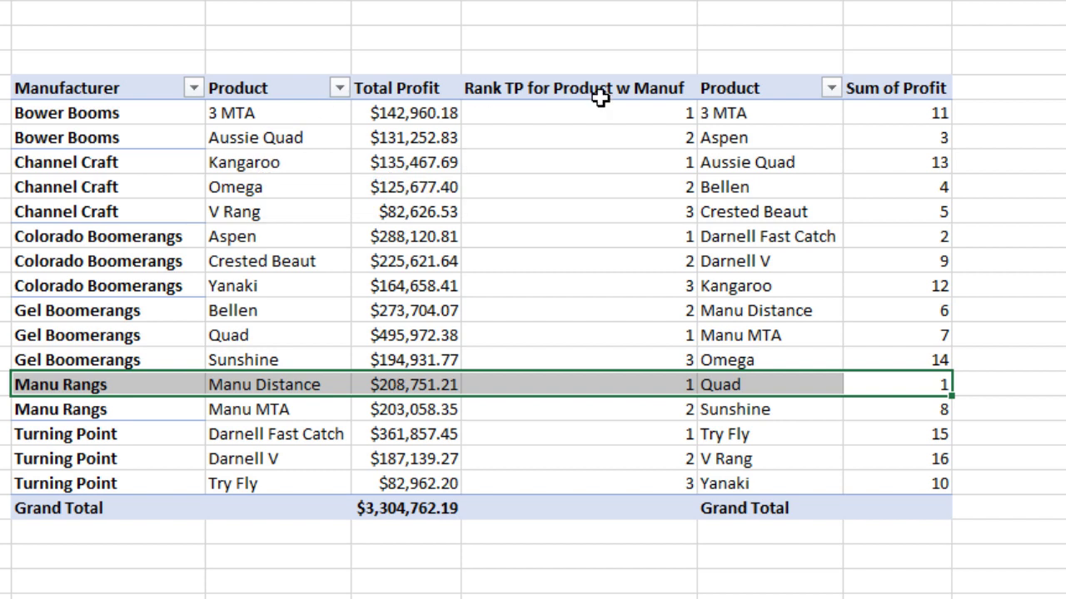
left_click(787, 163)
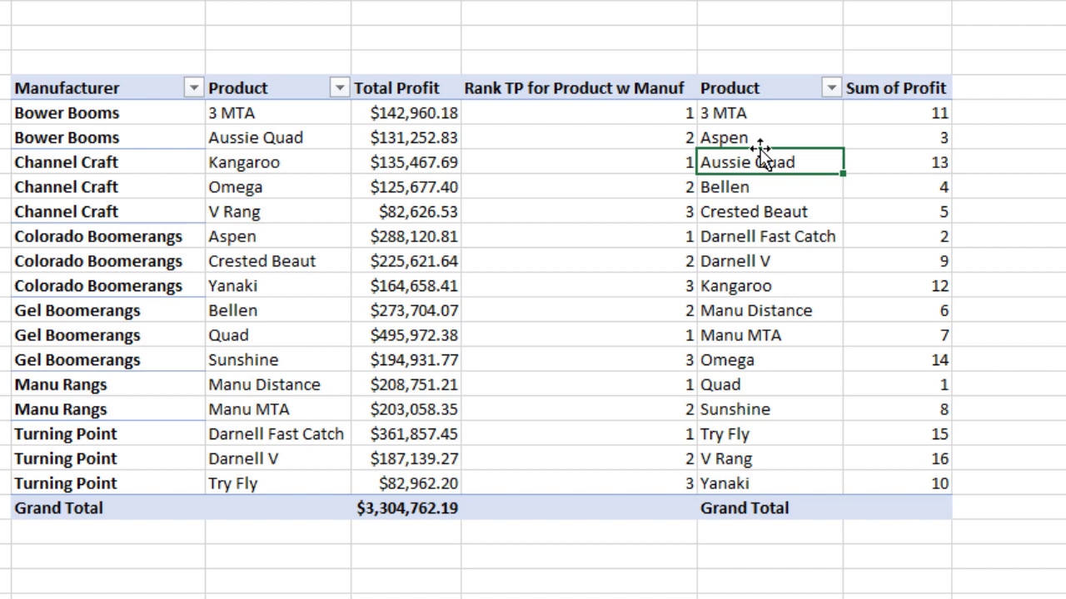
left_click_drag(760, 150, 781, 124)
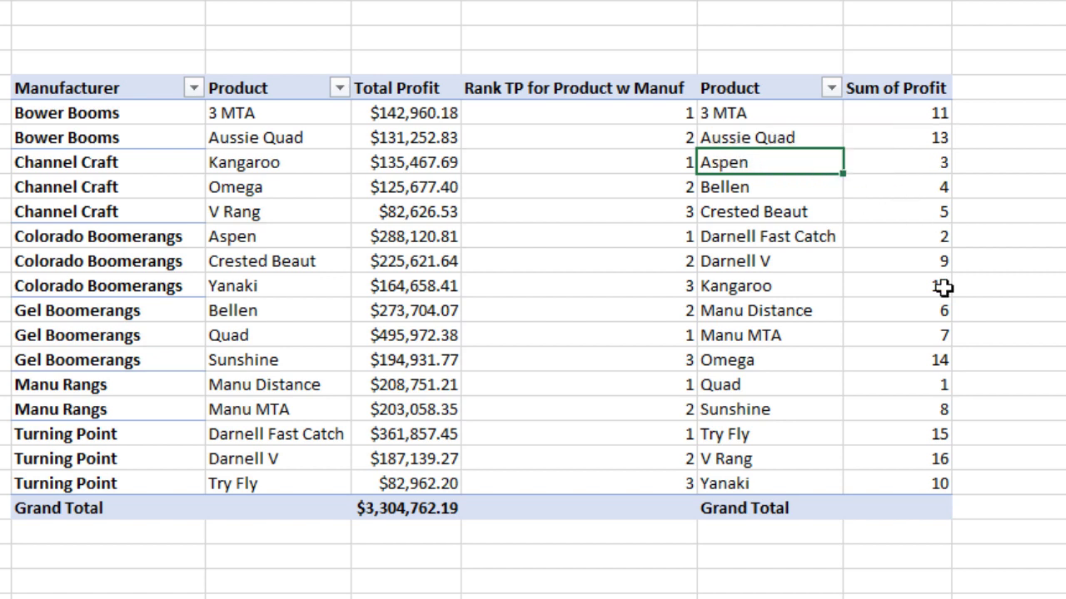
key("ctrl+z")
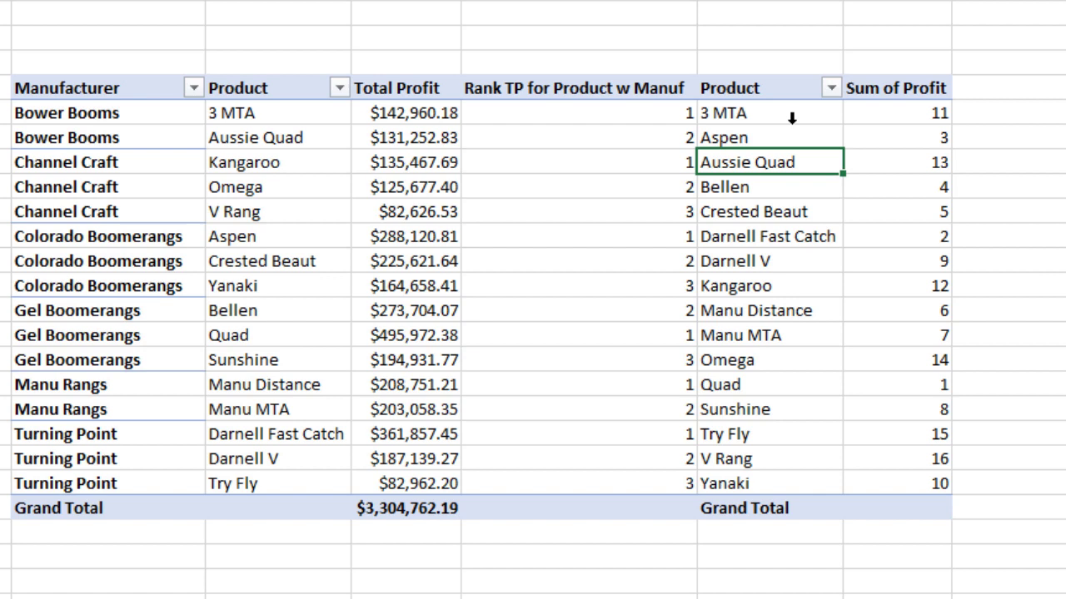
left_click(832, 88)
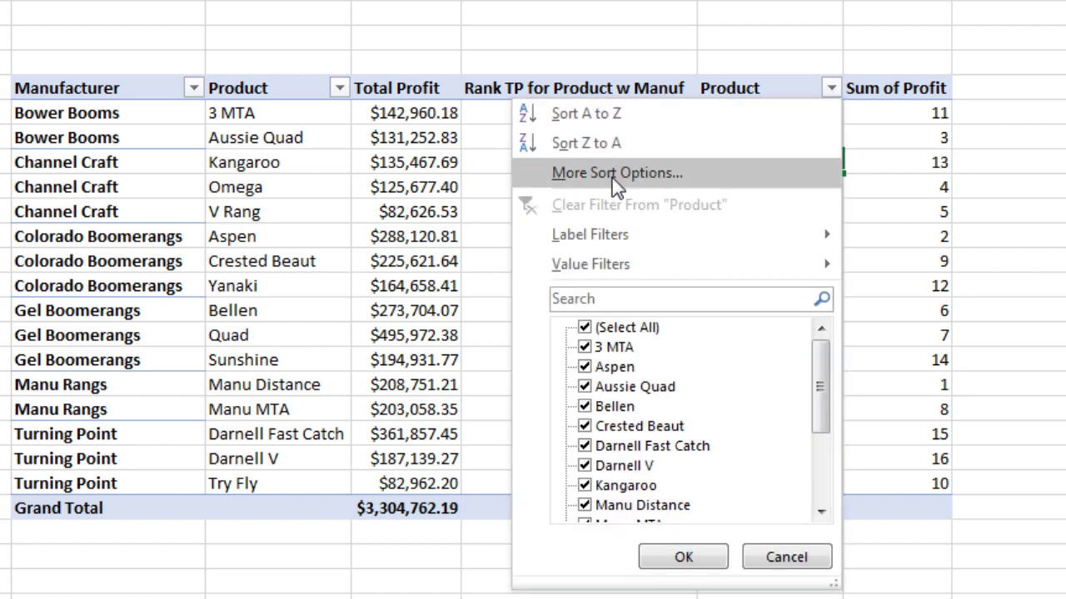
key("Escape")
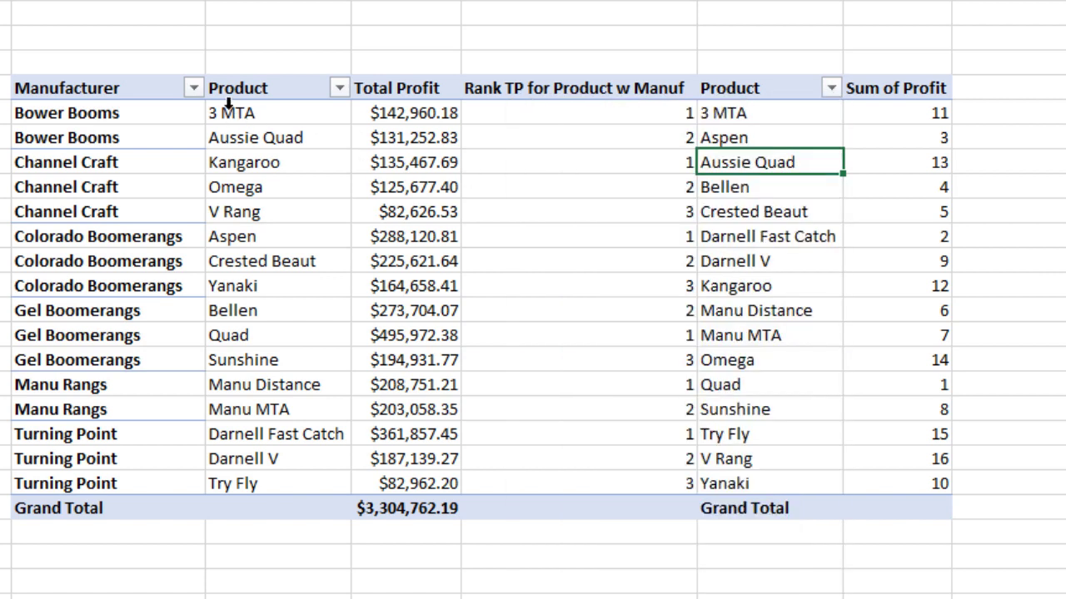
Step: Copy the left PivotTable's product names and paste them starting at cell M27
left_click_drag(226, 93, 273, 489)
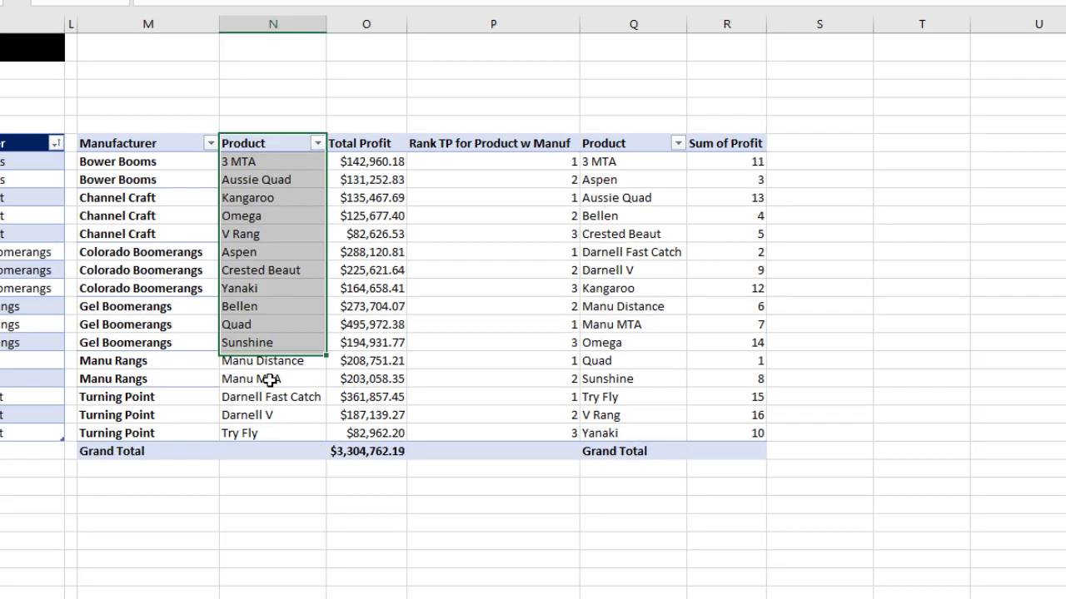
key("ctrl+c")
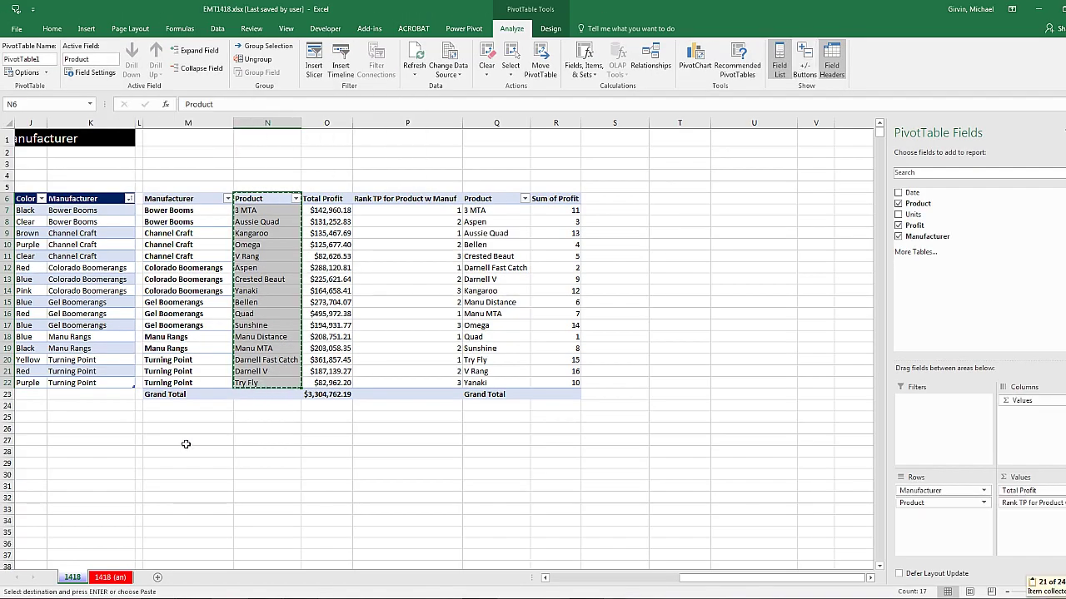
left_click(180, 449)
key("ctrl+v")
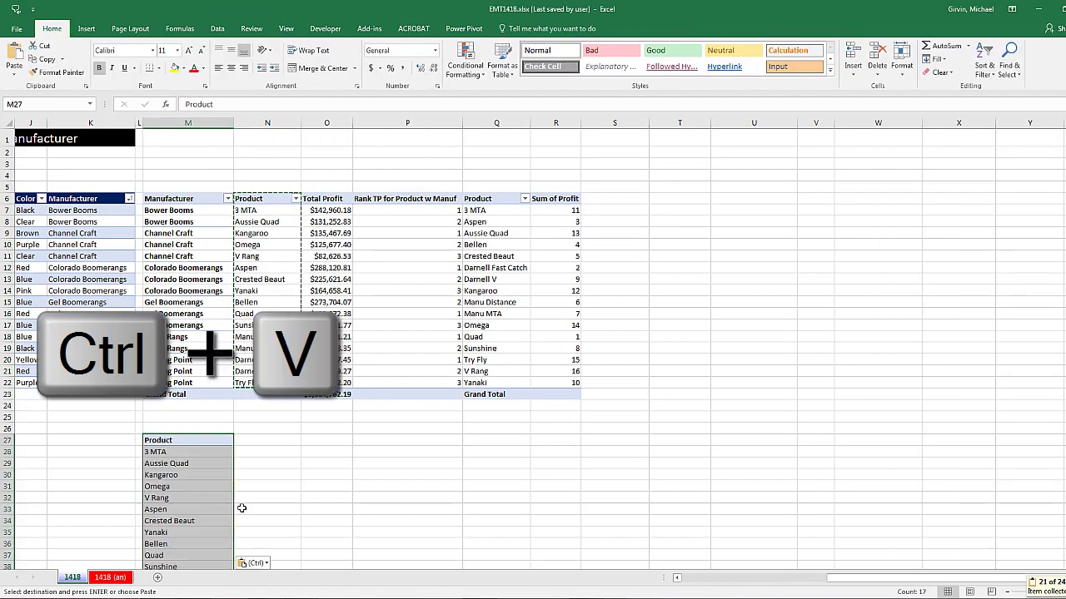
Step: Select the pasted product names in M28:M43 and go to the workbook's Info page
left_click_drag(196, 454, 190, 550)
scroll(197, 506, "up", 2)
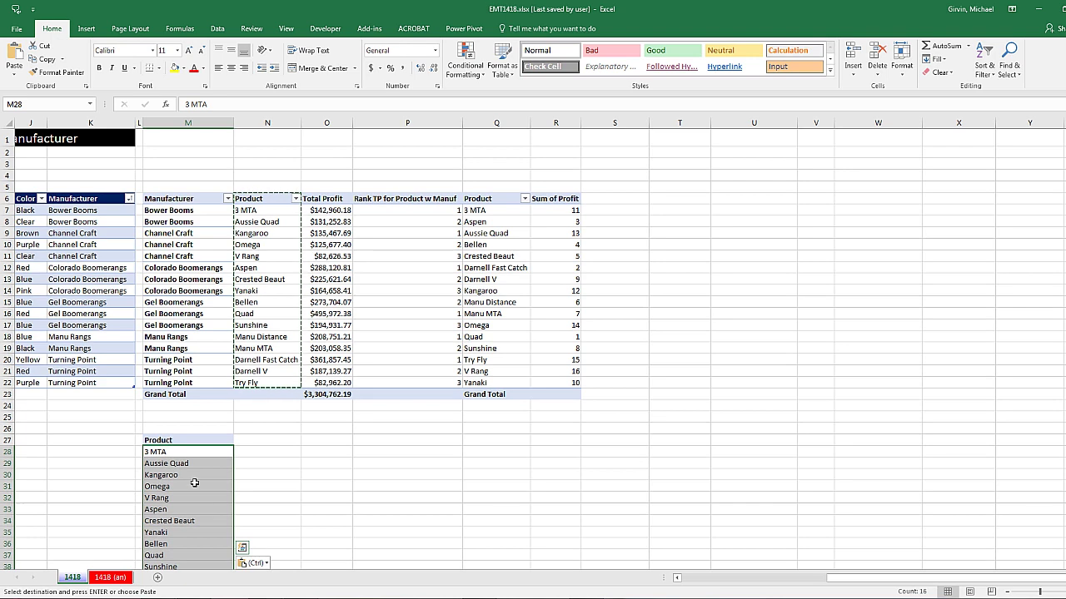
left_click(16, 28)
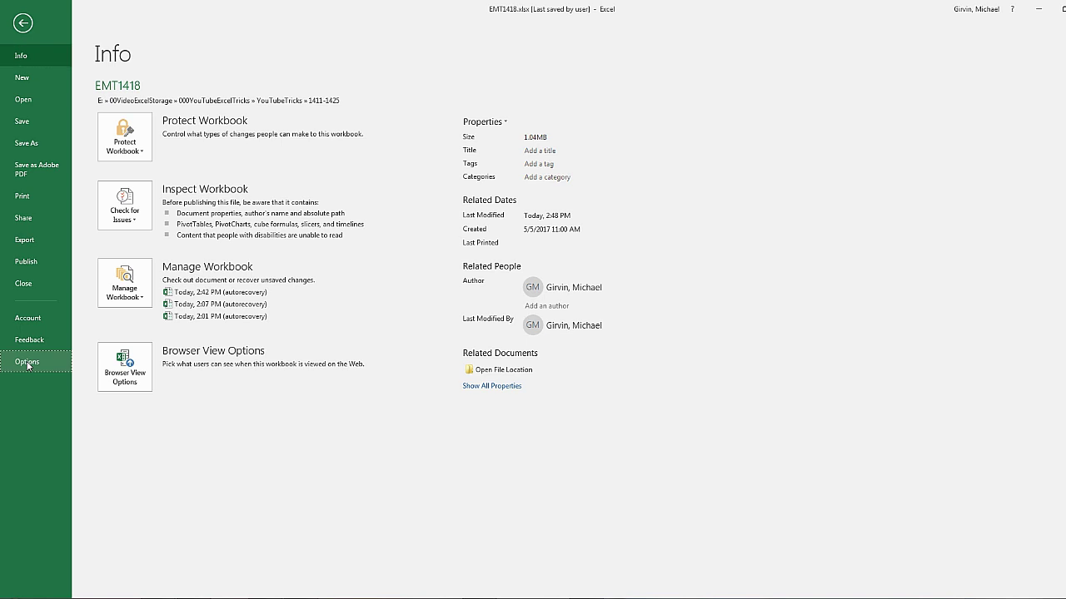
Step: Import $M$28:$M$43 as a new custom list through Excel Options' Advanced settings
left_click(28, 364)
left_click(218, 176)
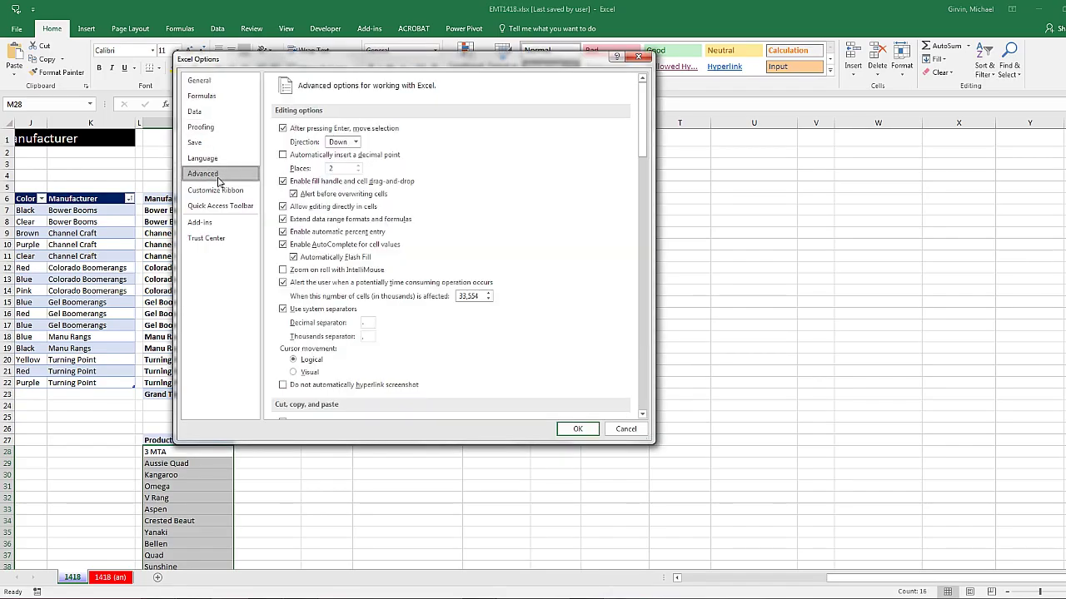
left_click_drag(646, 138, 655, 386)
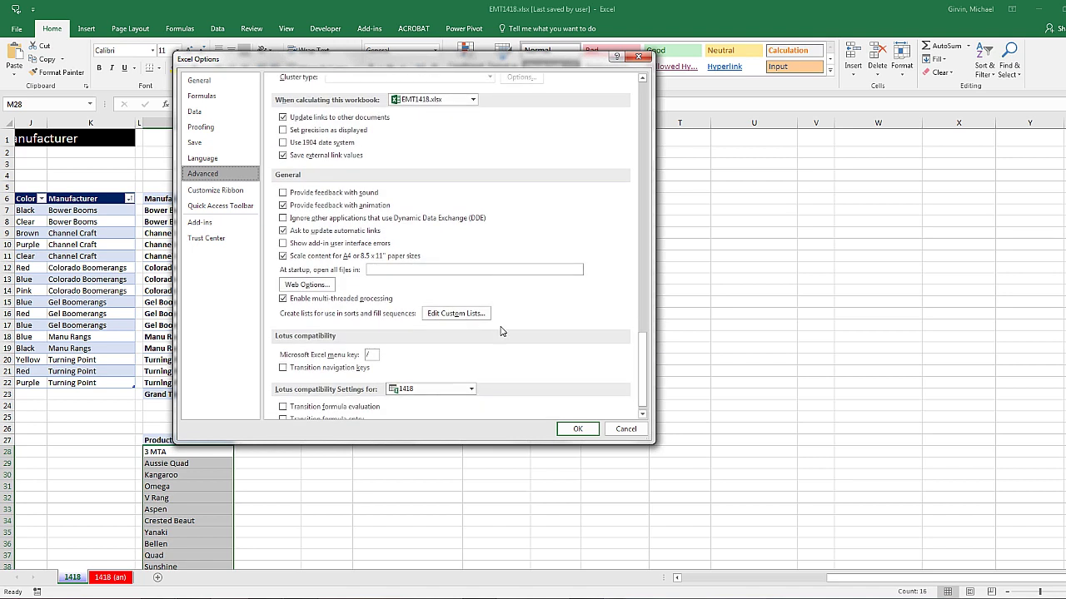
left_click(456, 314)
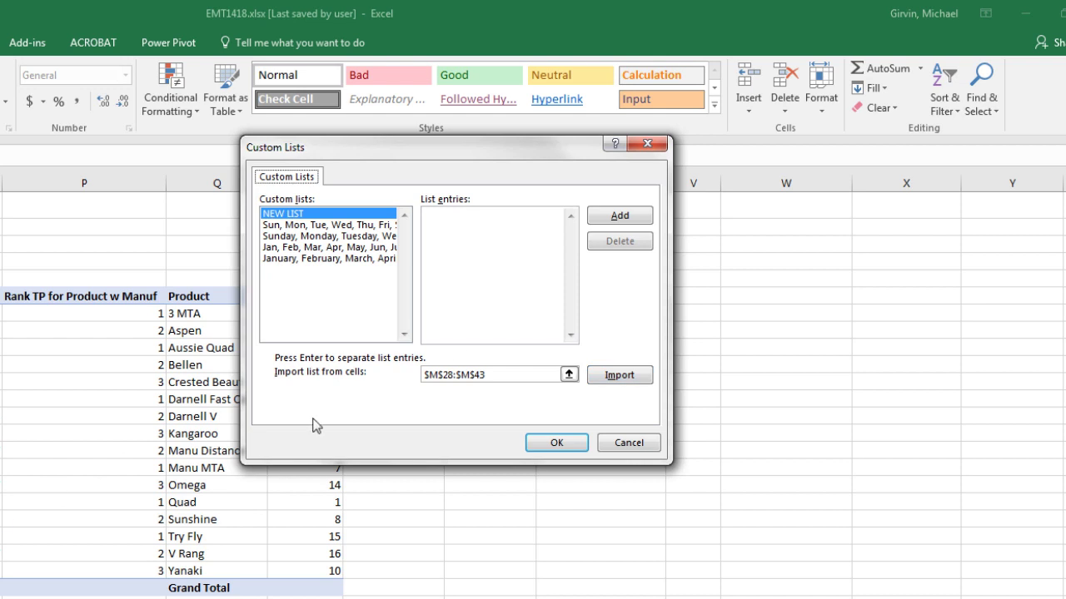
left_click(613, 375)
left_click(621, 215)
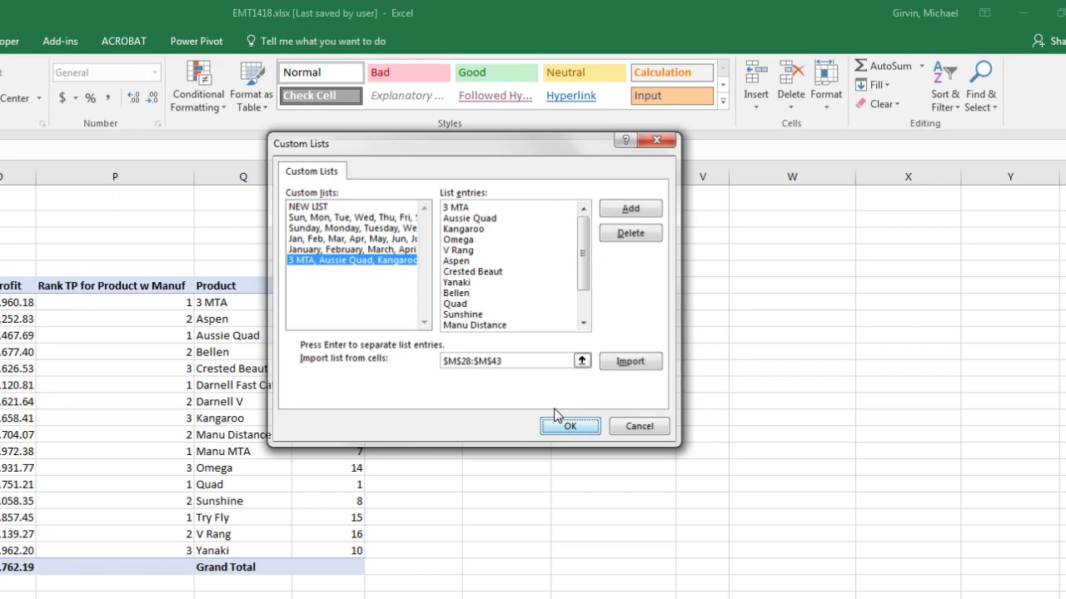
left_click(557, 443)
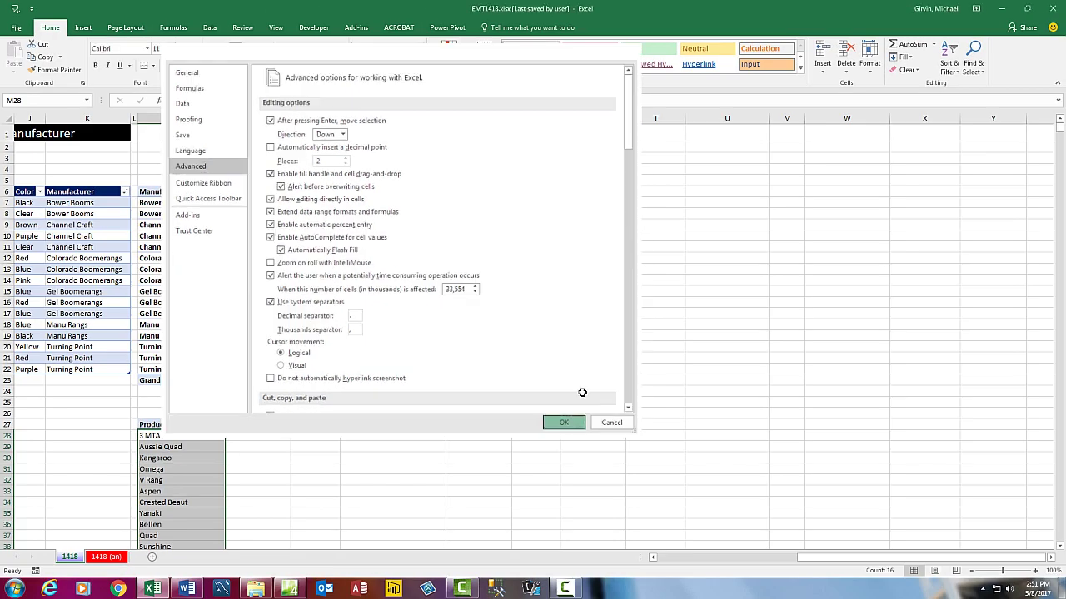
key("Return")
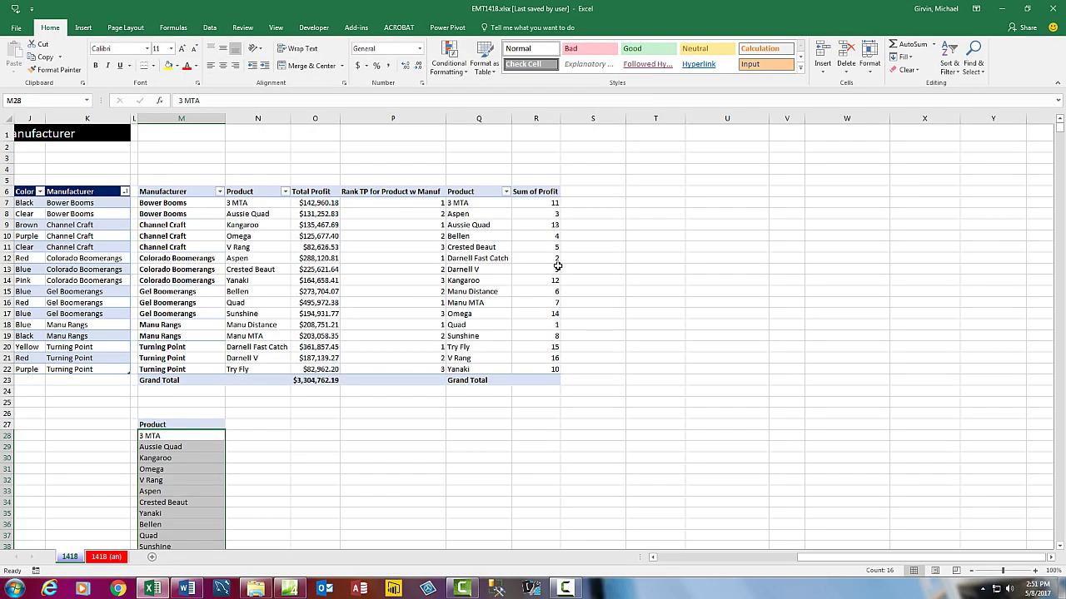
left_click(495, 207)
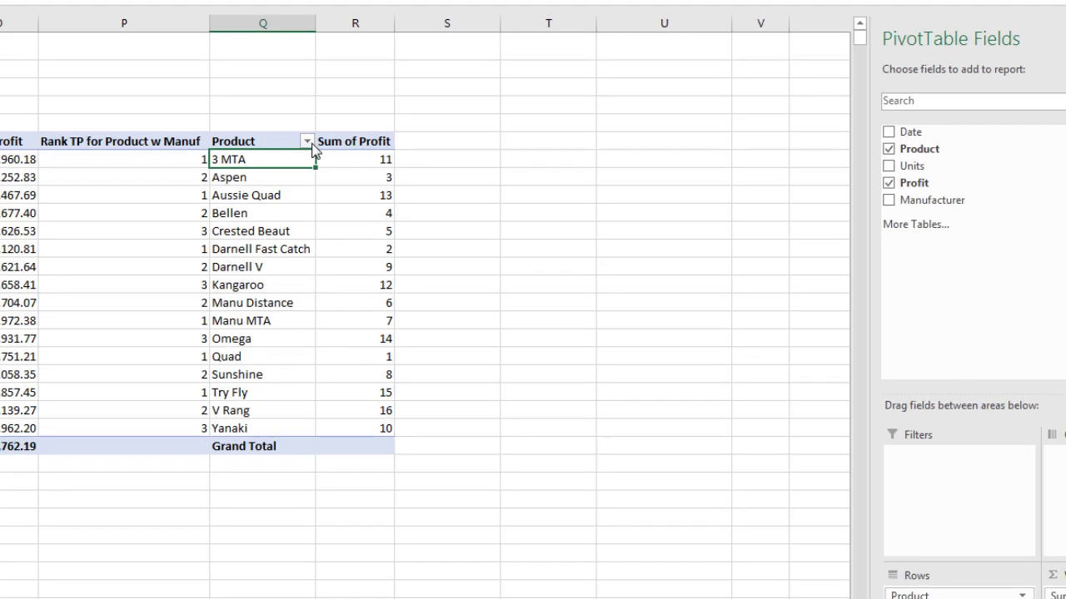
Step: Sort Product ascending by the custom list starting 3 MTA, with AutoSort turned off
left_click(506, 191)
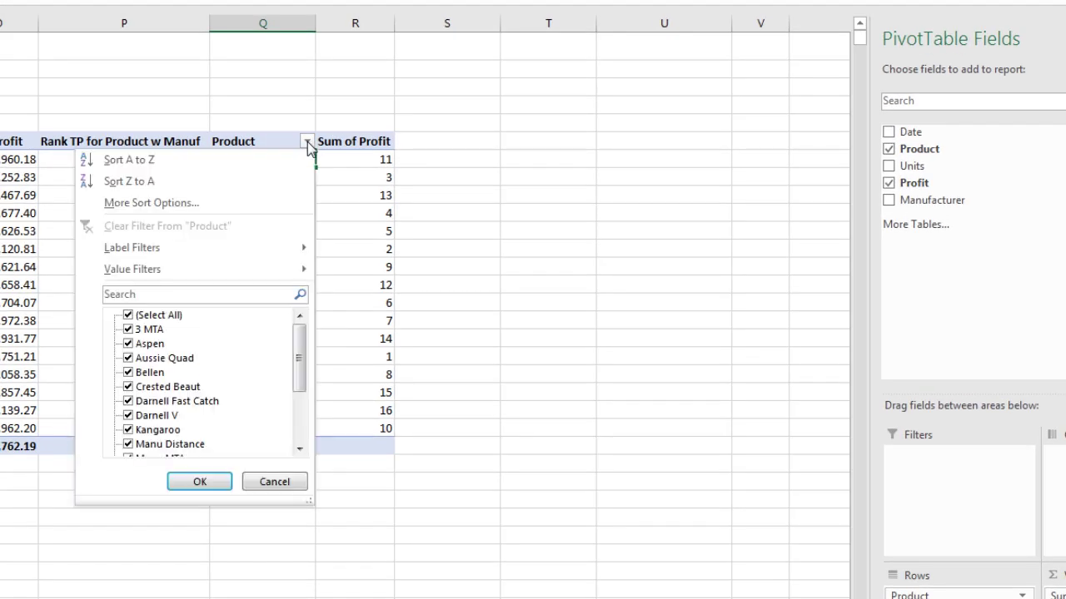
left_click(167, 212)
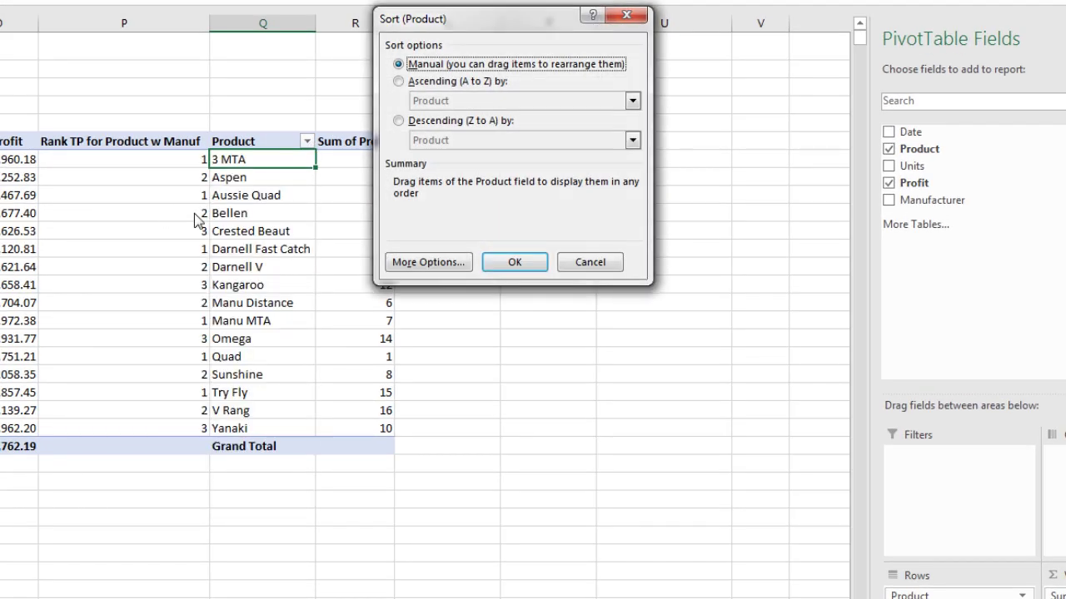
left_click(400, 81)
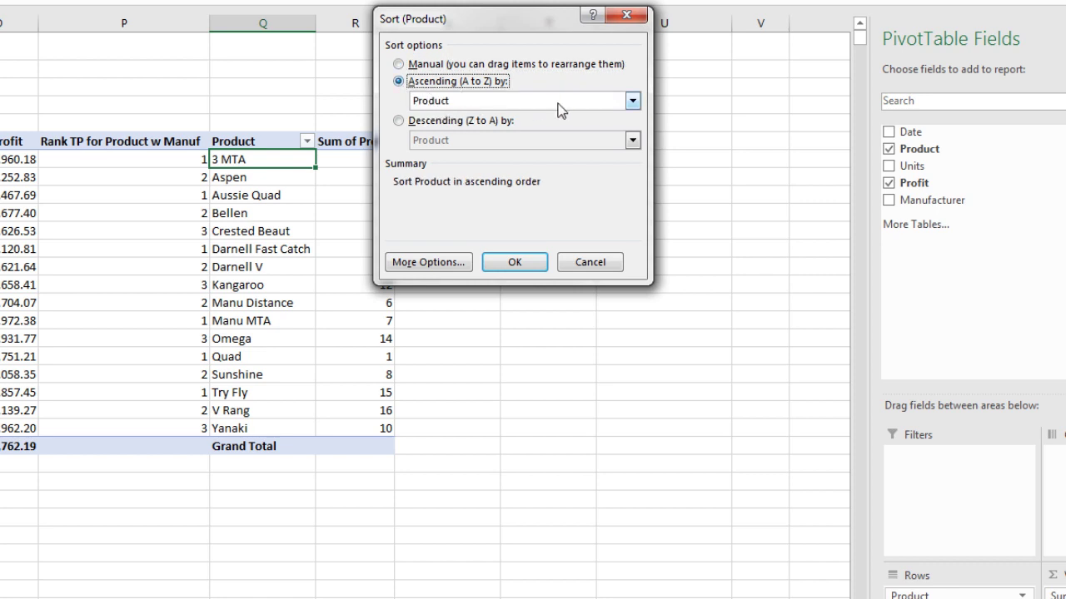
left_click(411, 264)
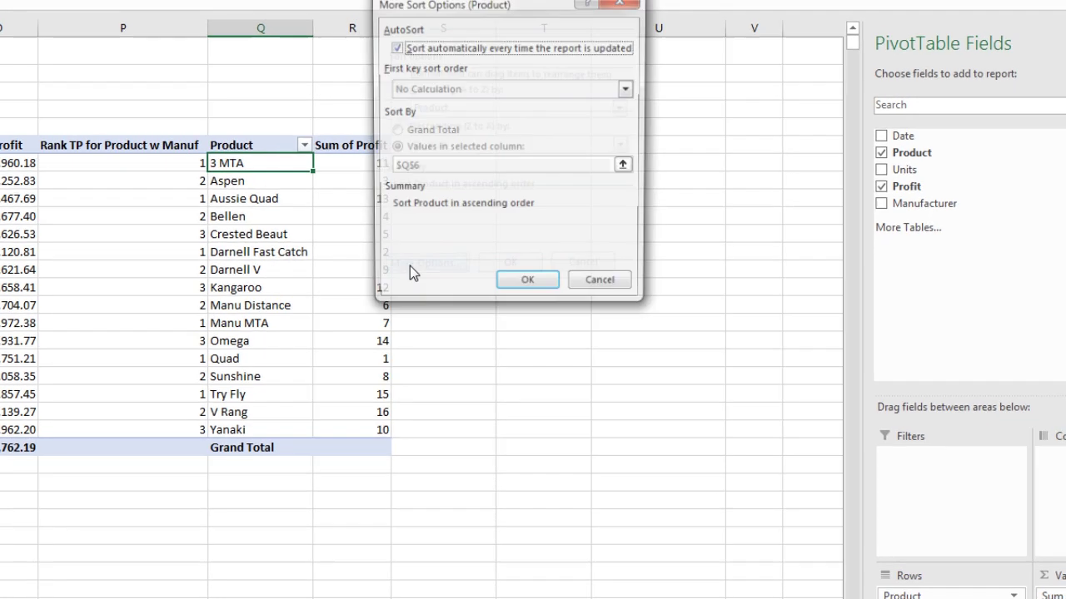
left_click(387, 58)
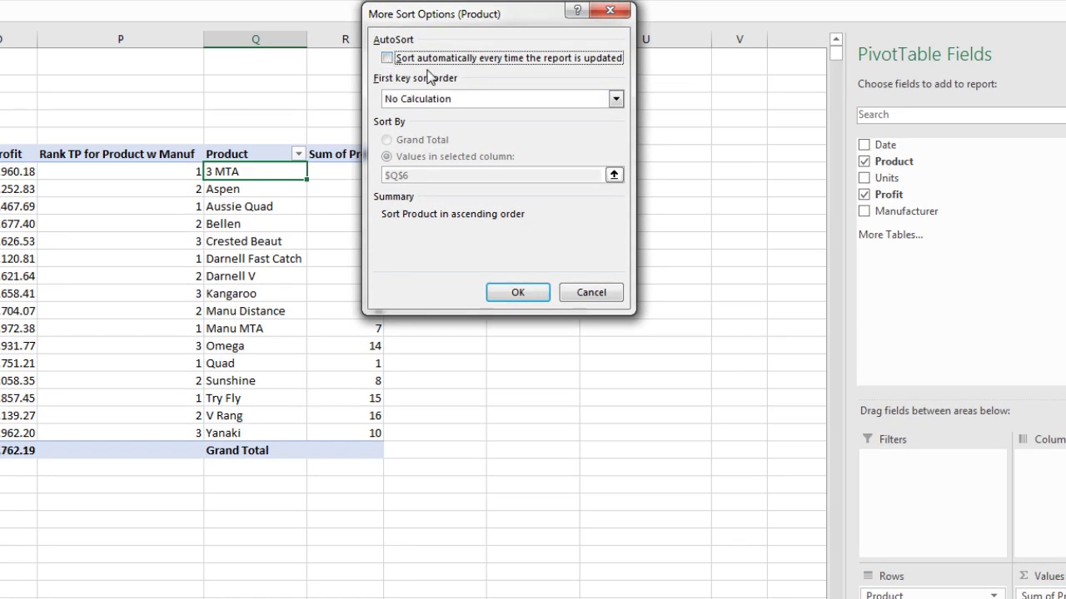
left_click(480, 100)
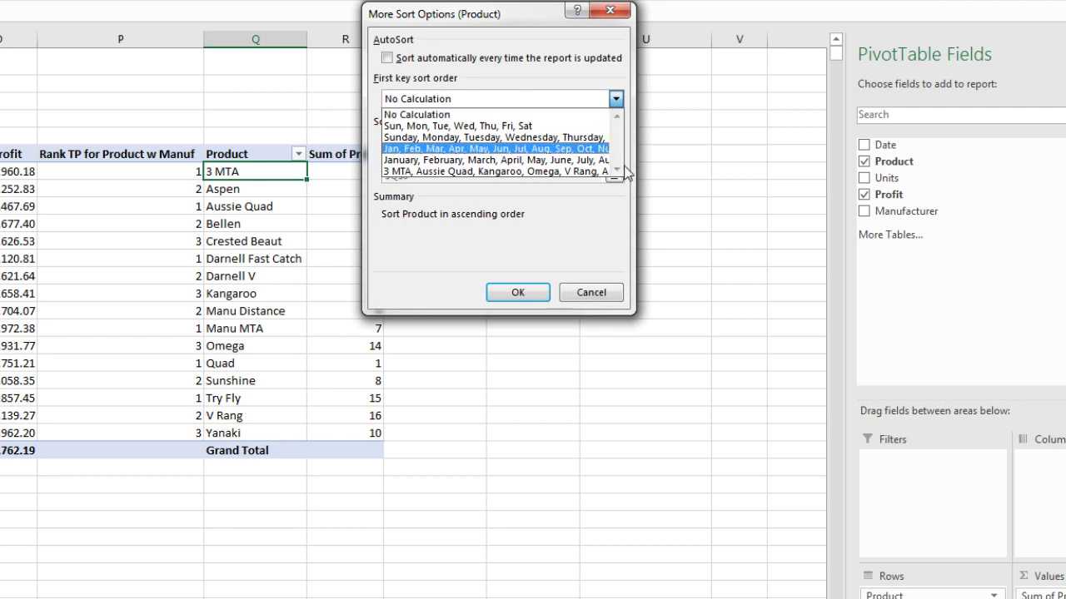
left_click(430, 172)
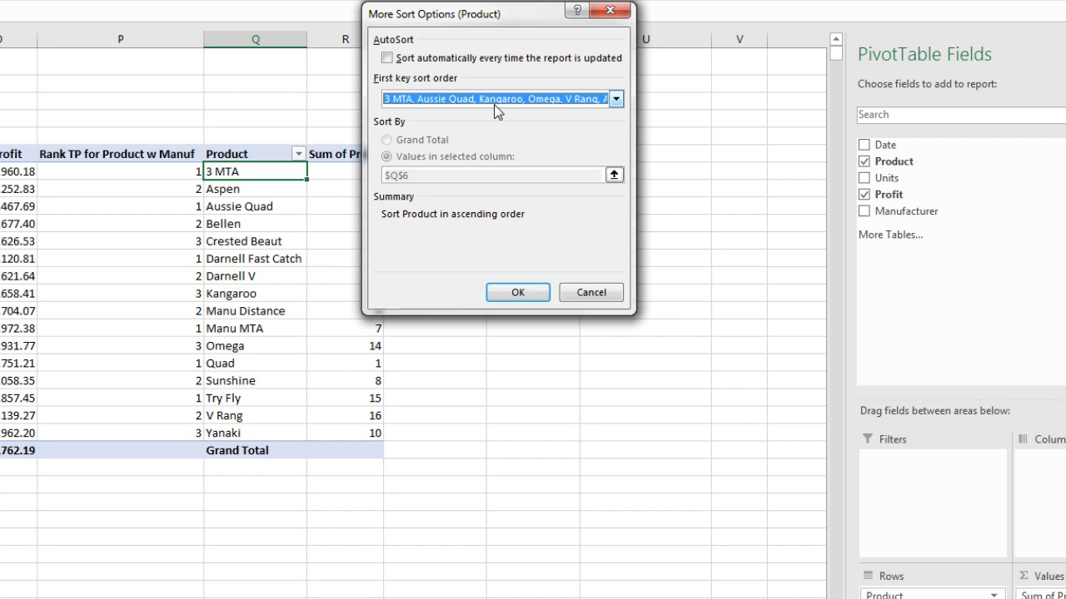
left_click(532, 295)
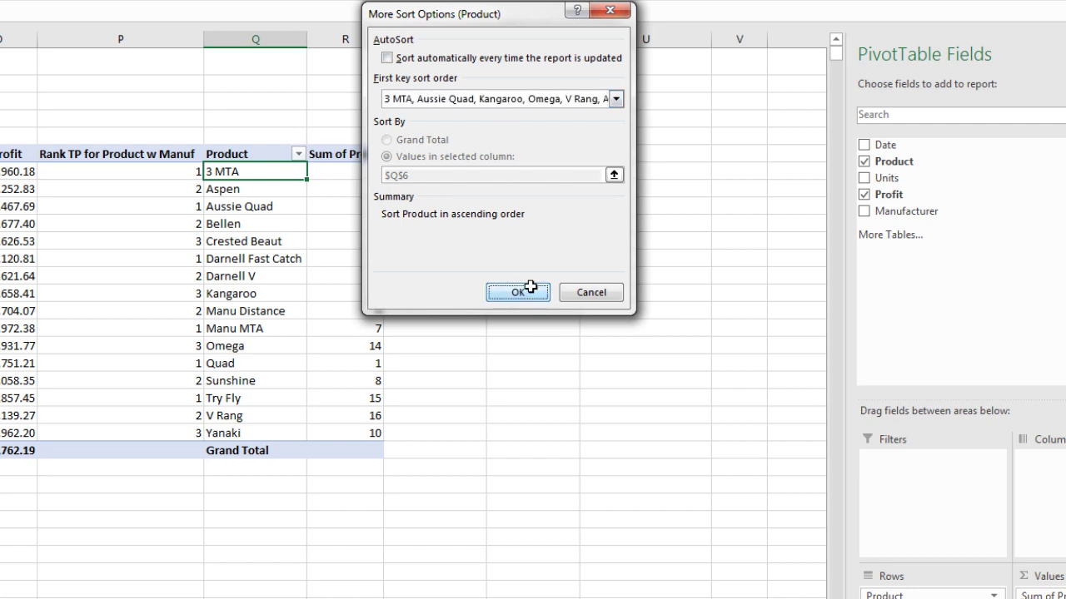
left_click(519, 272)
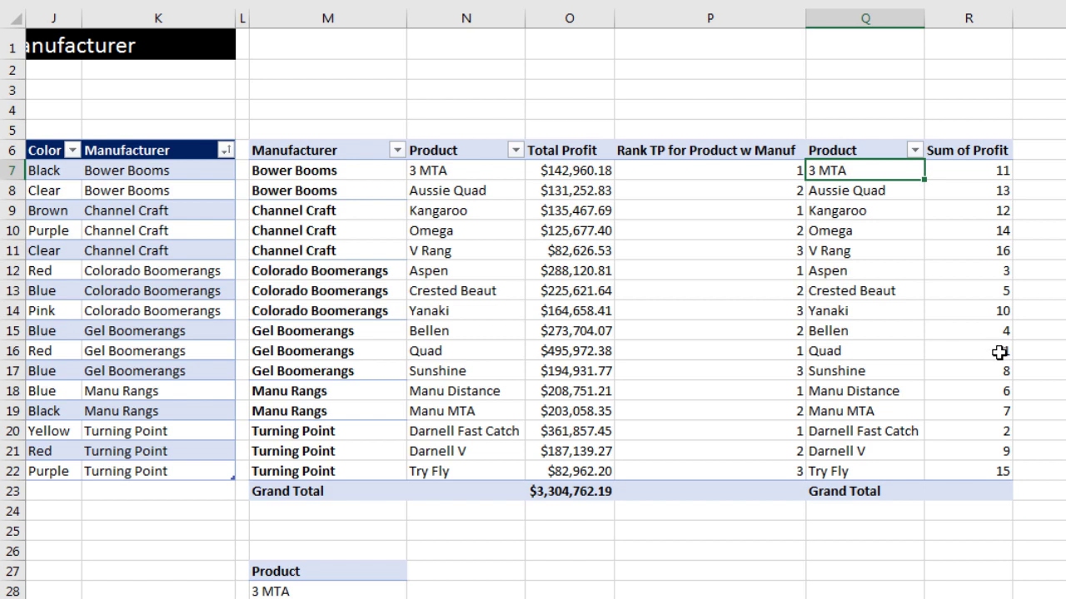
Step: Rename the second PivotTable's Sum of Profit header in R6 to 'Rank Profit TP'
left_click_drag(805, 345, 577, 352)
left_click_drag(736, 359, 320, 355)
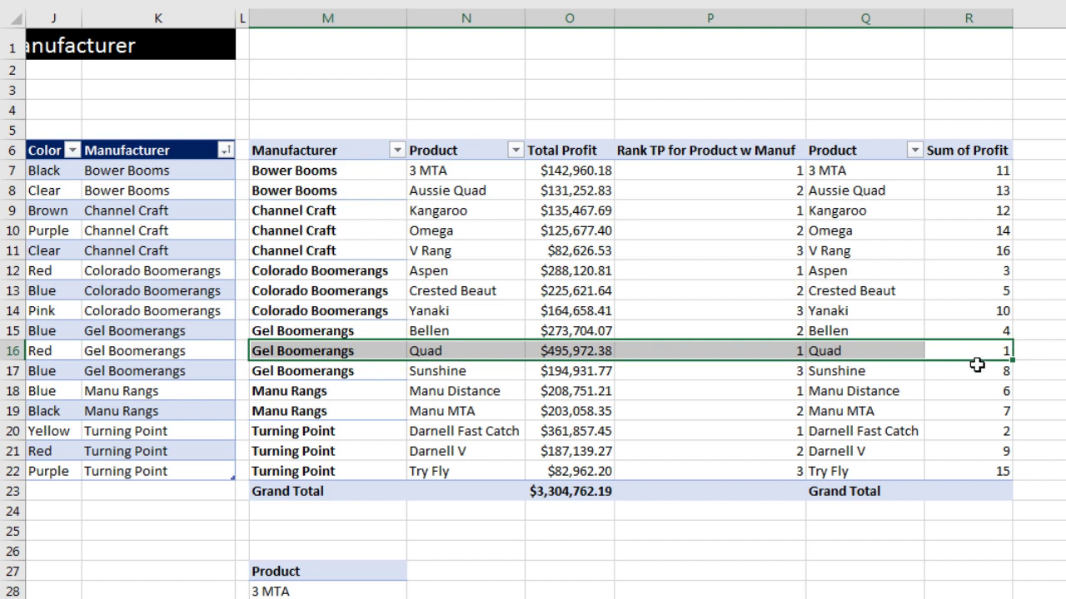
left_click(966, 151)
type("Rank Profit")
type(" TP")
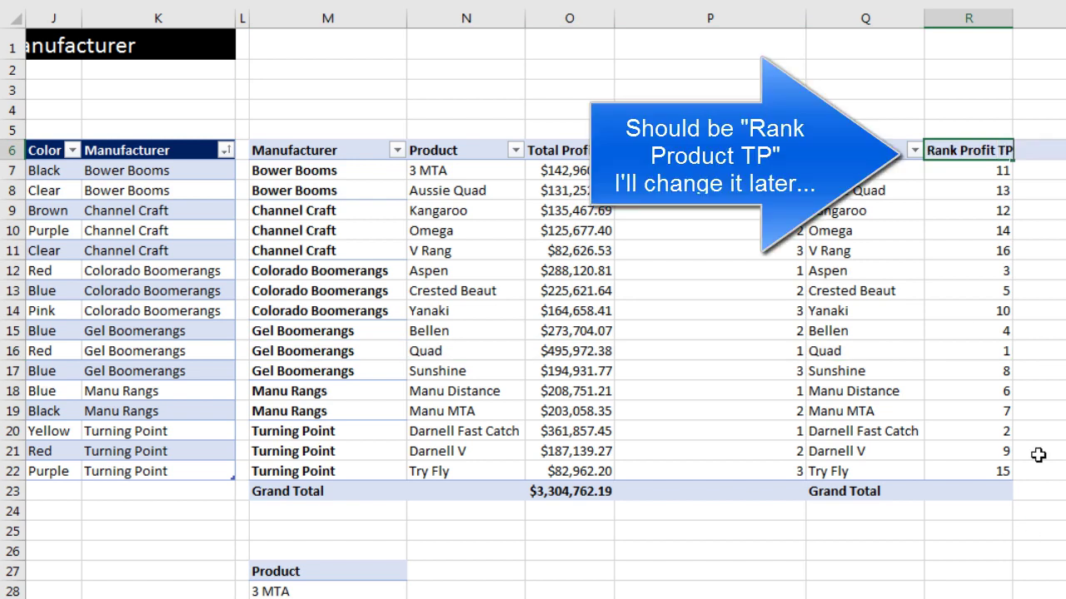
key("Return")
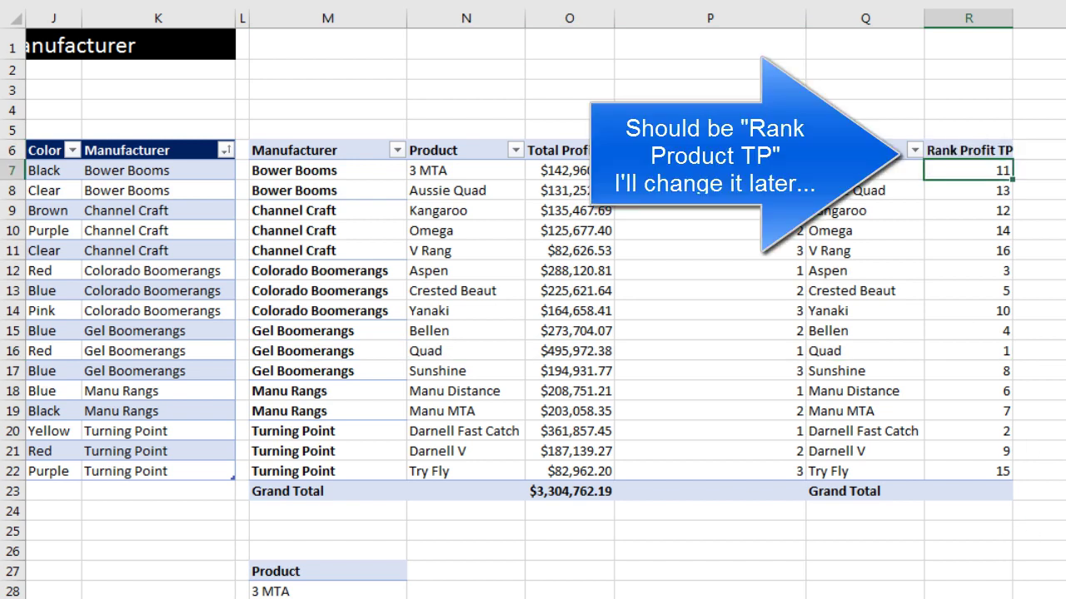
Step: Widen column R to fit the header and select a cell in the product source table
left_click_drag(1012, 22, 1022, 22)
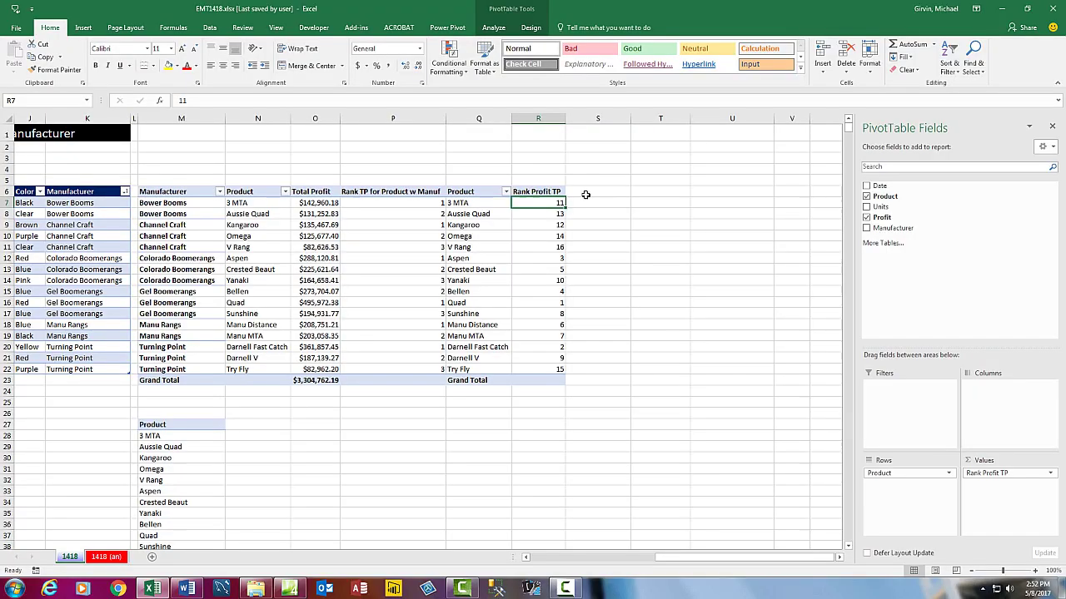
left_click(585, 193)
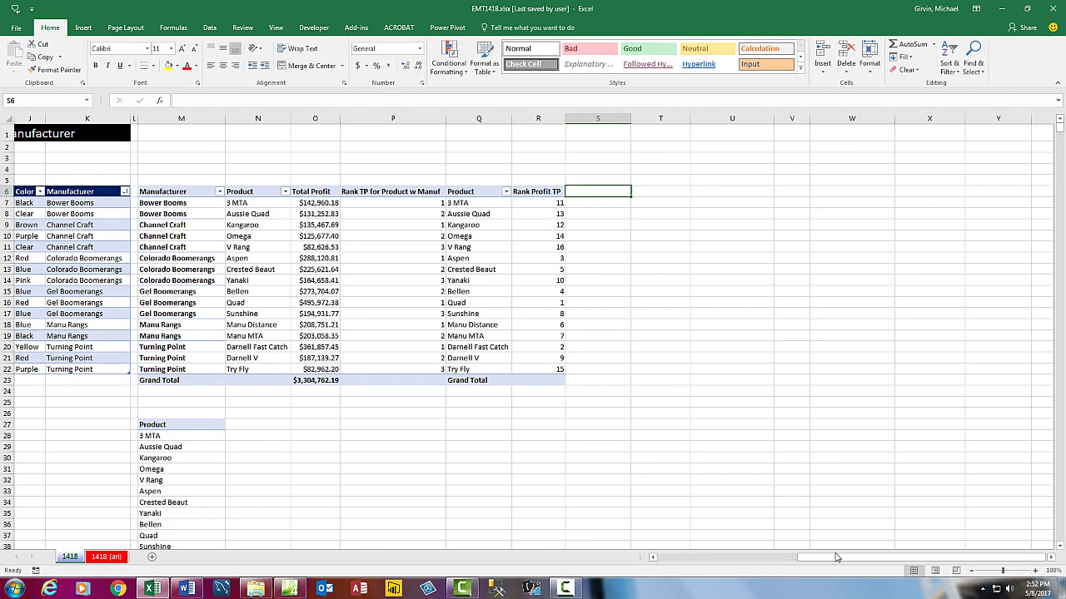
left_click(89, 205)
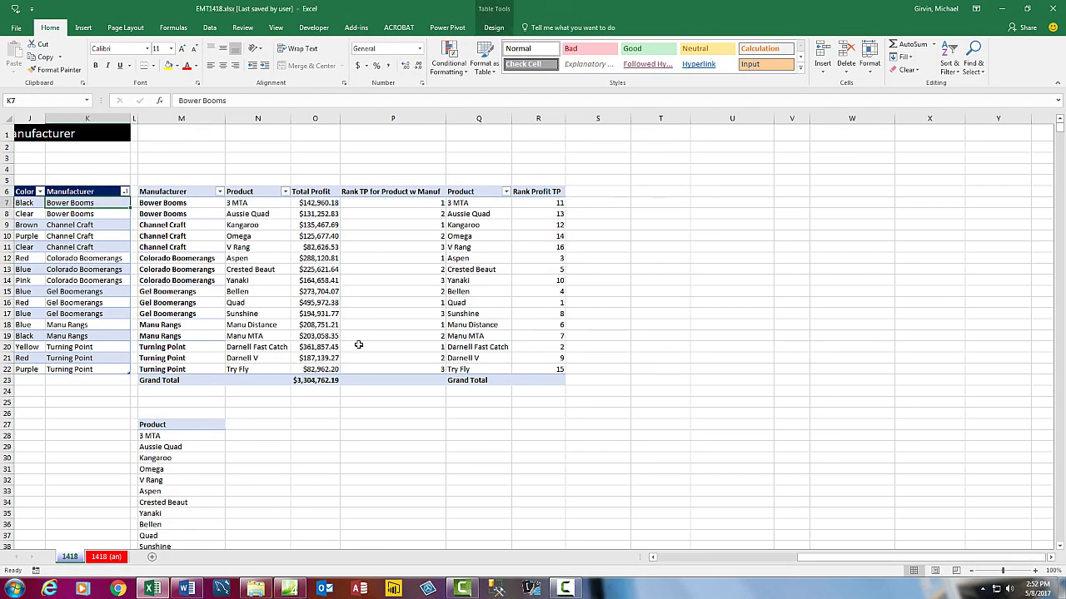
left_click_drag(815, 561, 783, 560)
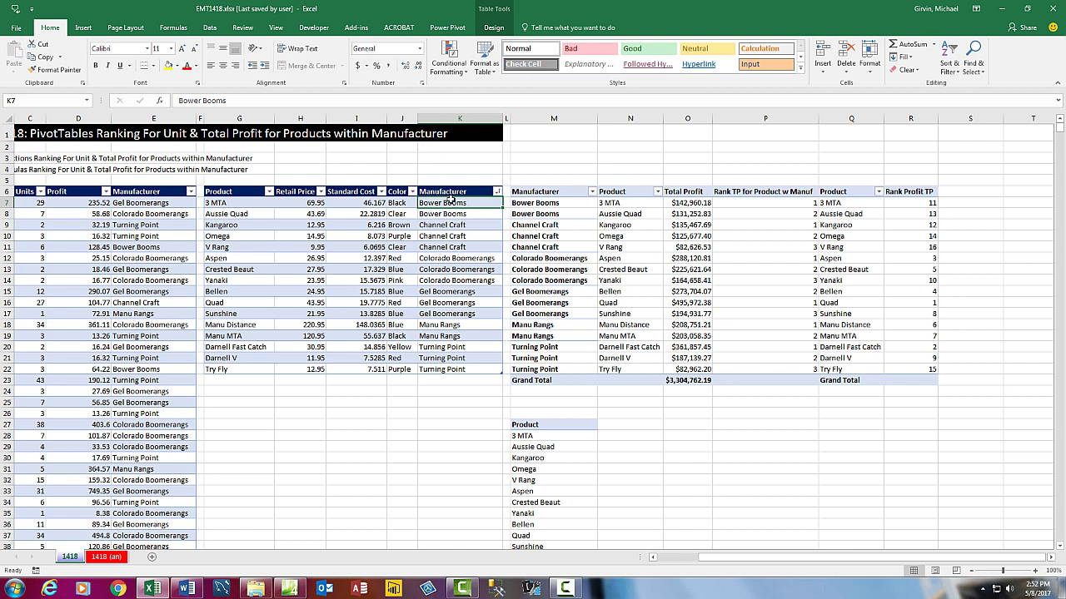
Step: Insert an empty PivotTable from dProduct on the existing worksheet at S6 using Alt, N, V
key("alt")
key("n")
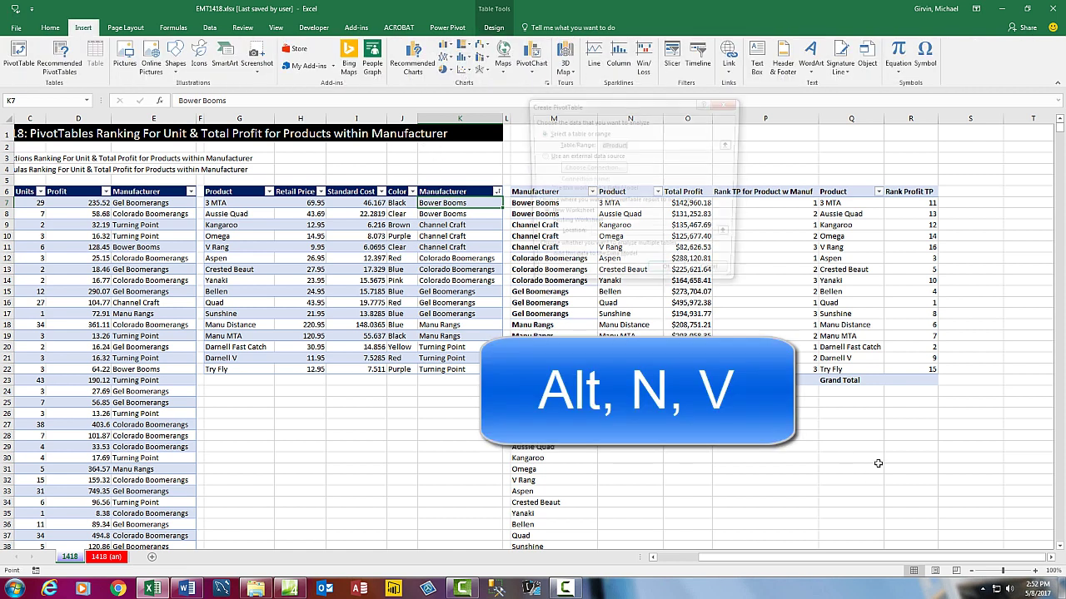
key("v")
left_click(571, 225)
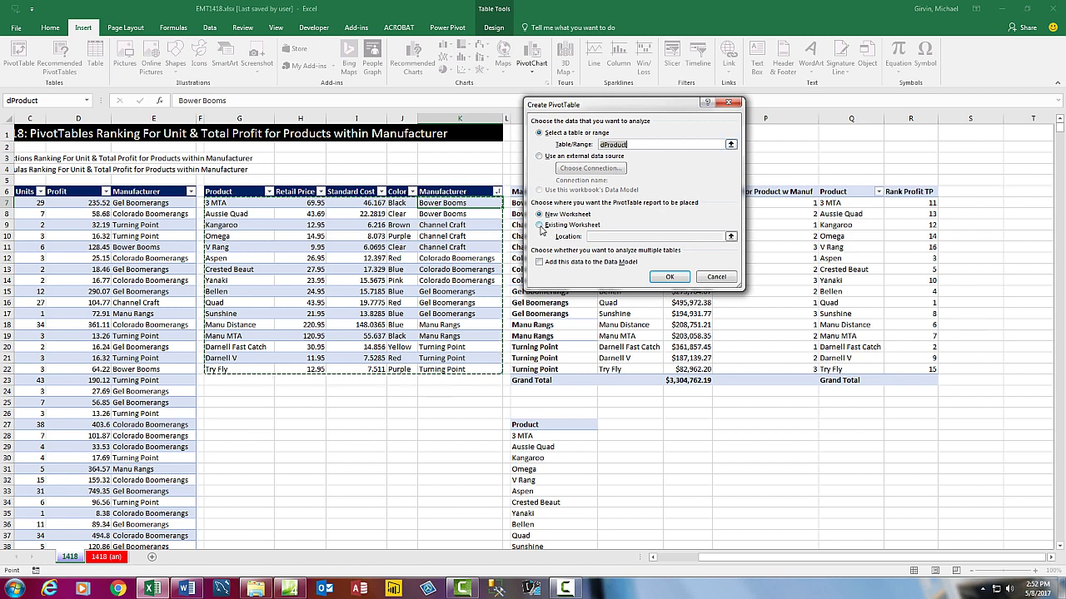
left_click(980, 191)
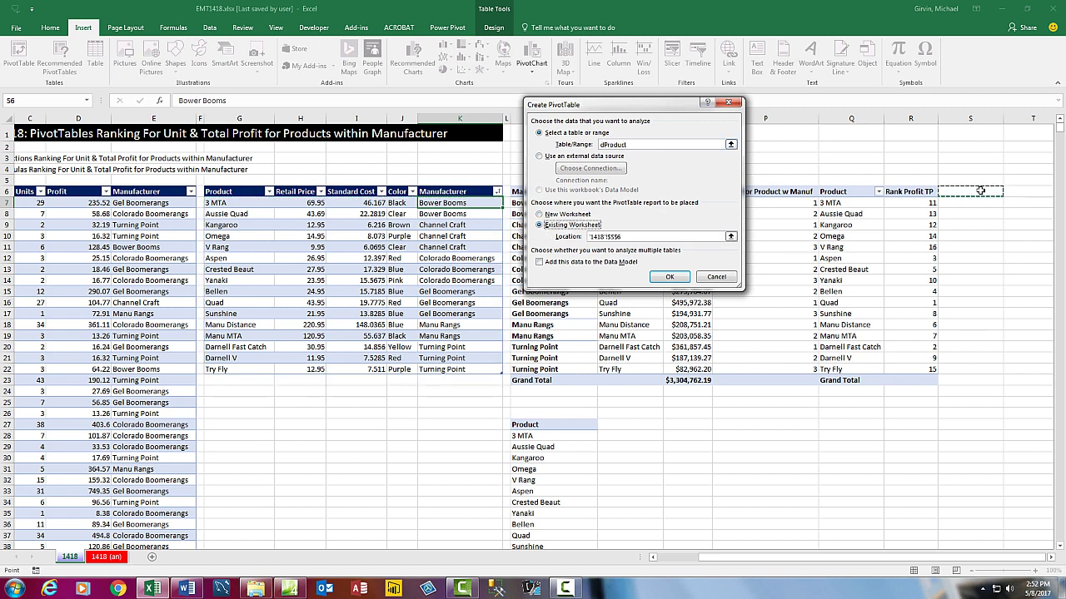
left_click(669, 276)
scroll(833, 555, "right", 8)
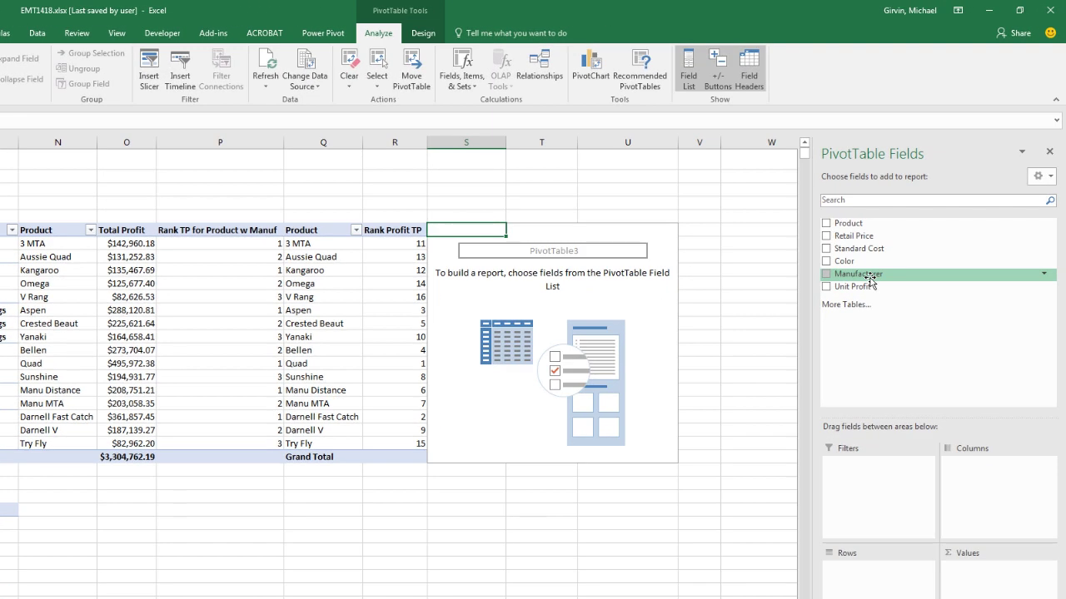
Step: Add Manufacturer and Product to Rows, disabling column autofit and expand/collapse buttons in PivotTable Options
left_click_drag(870, 281, 884, 571)
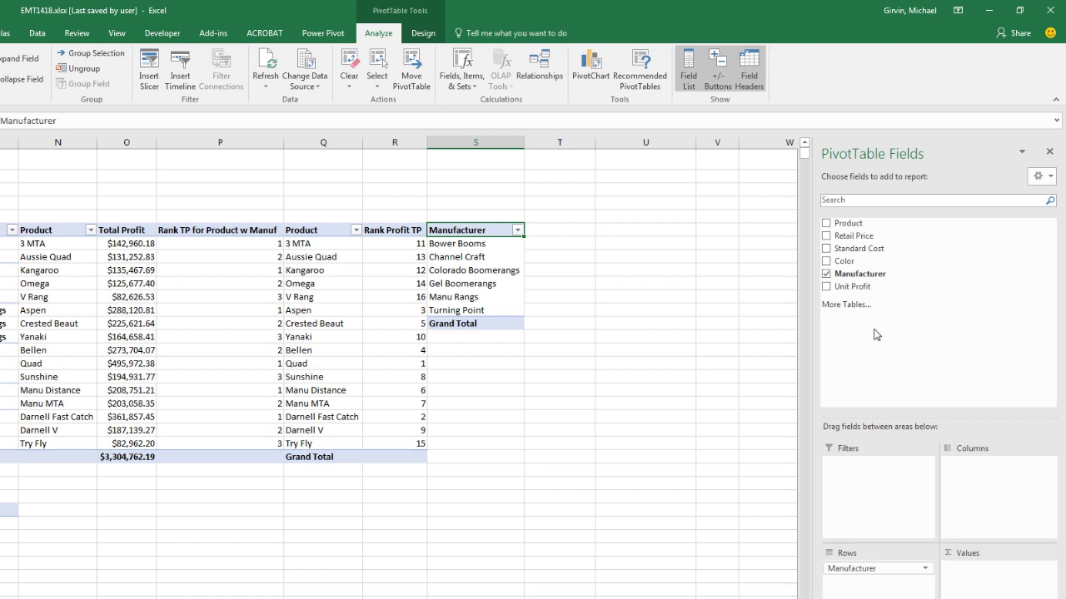
left_click_drag(853, 223, 888, 578)
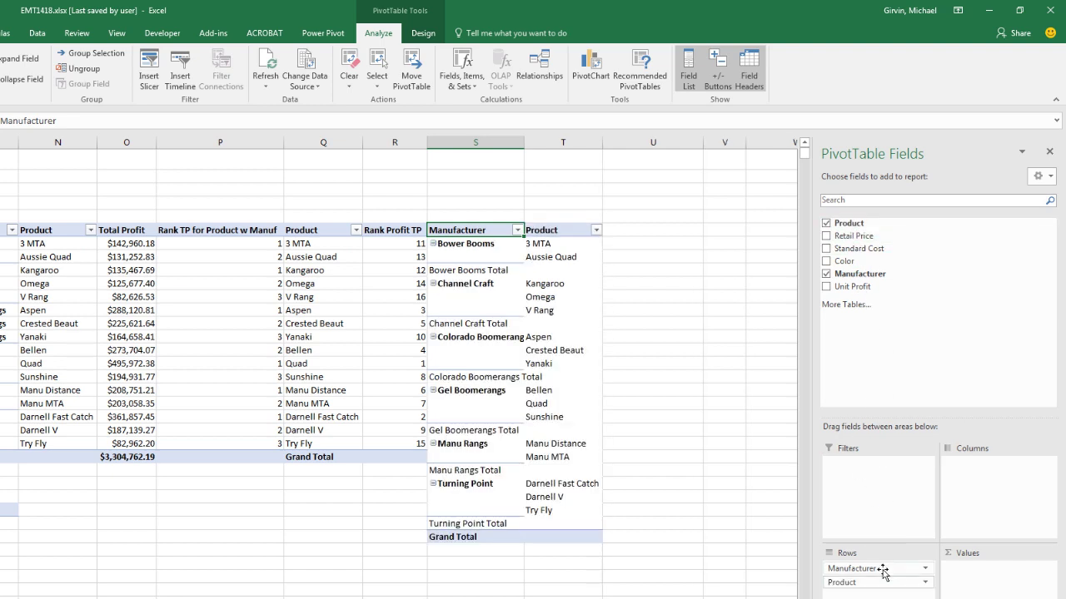
right_click(494, 245)
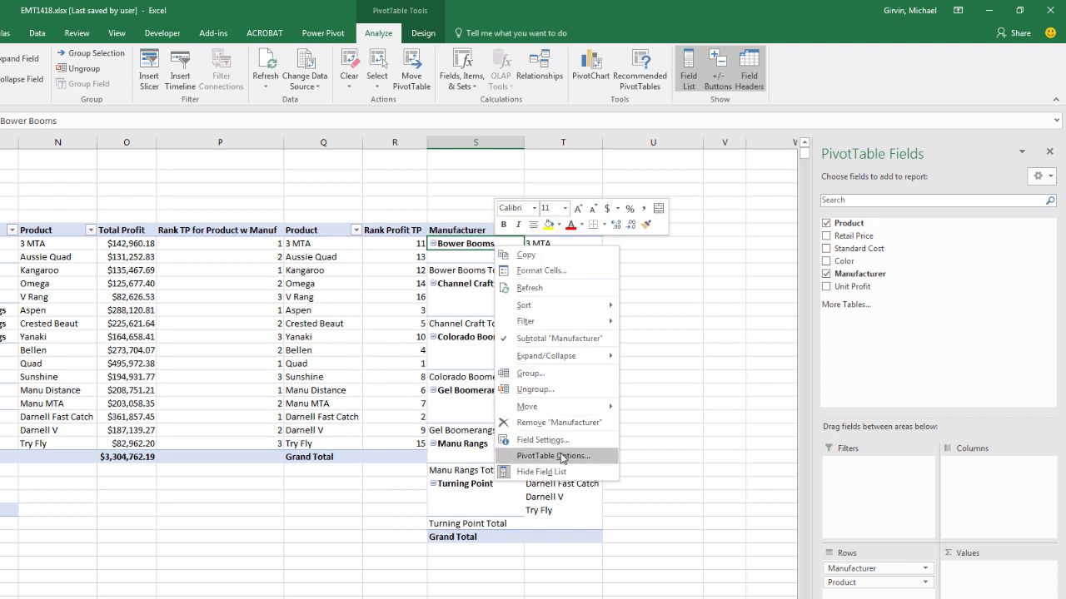
left_click(563, 456)
left_click(432, 492)
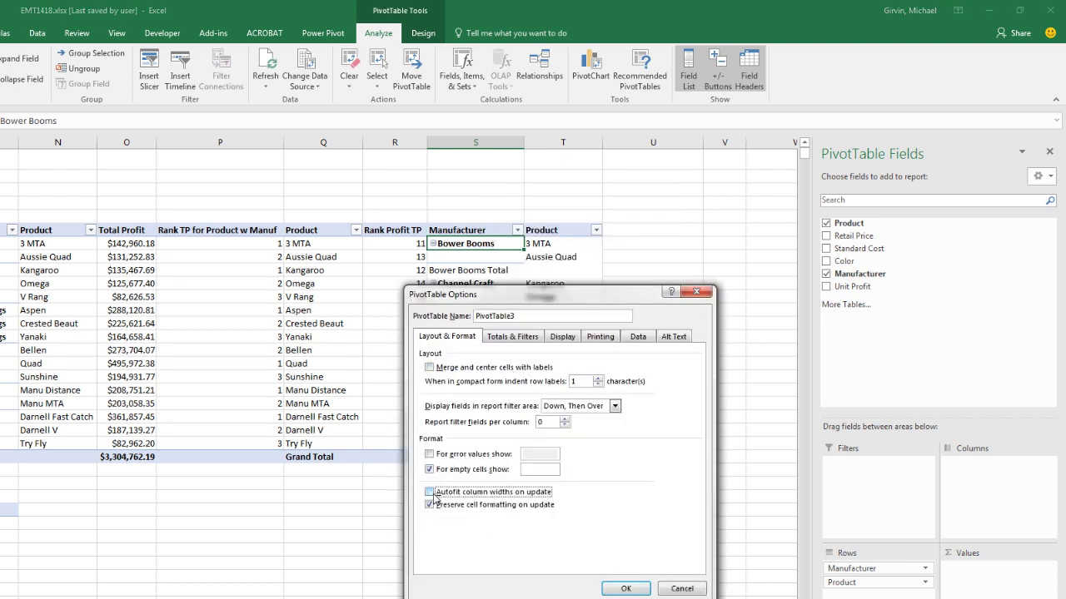
left_click(554, 341)
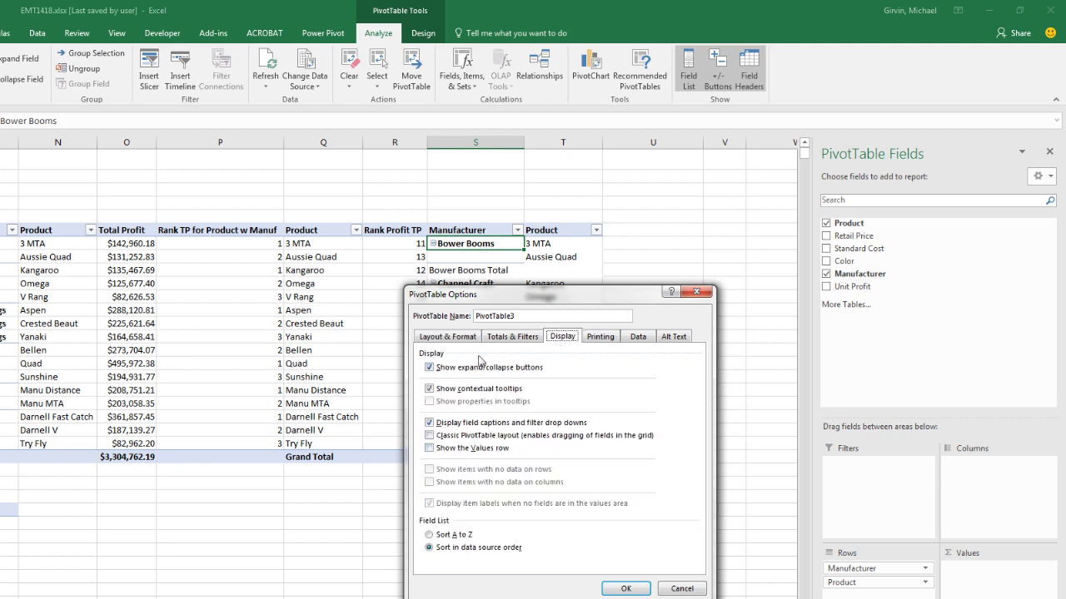
left_click(433, 368)
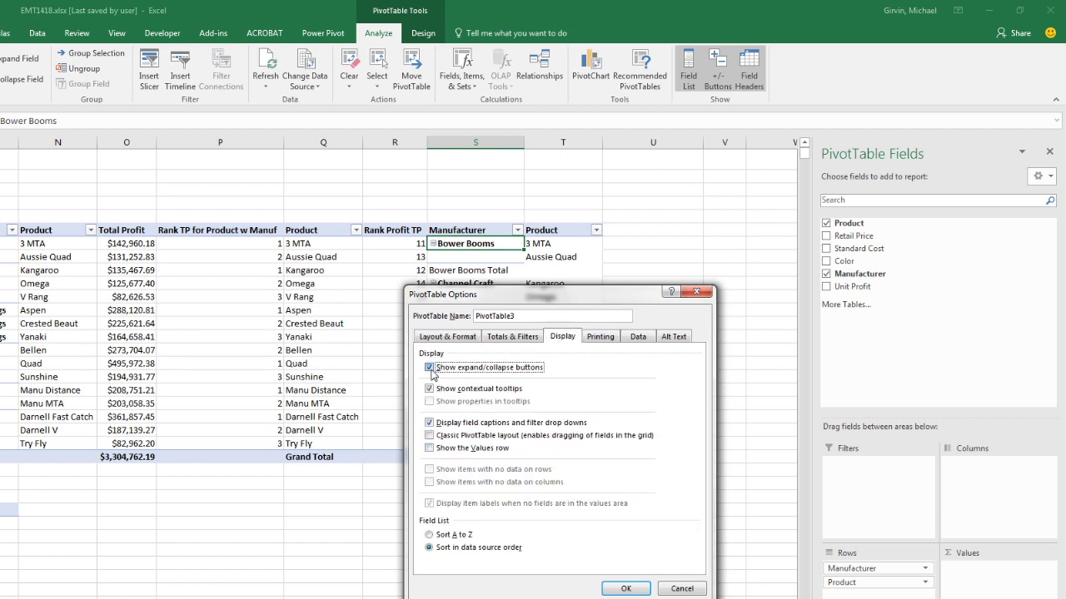
left_click(626, 584)
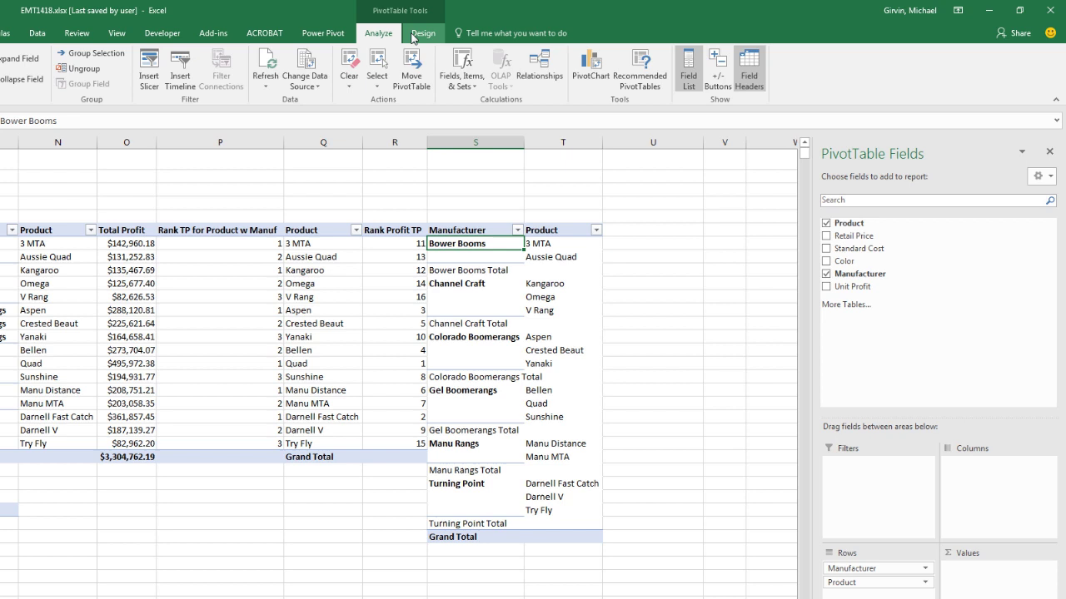
Step: Repeat all manufacturer item labels and remove the manufacturer subtotal rows
left_click(413, 35)
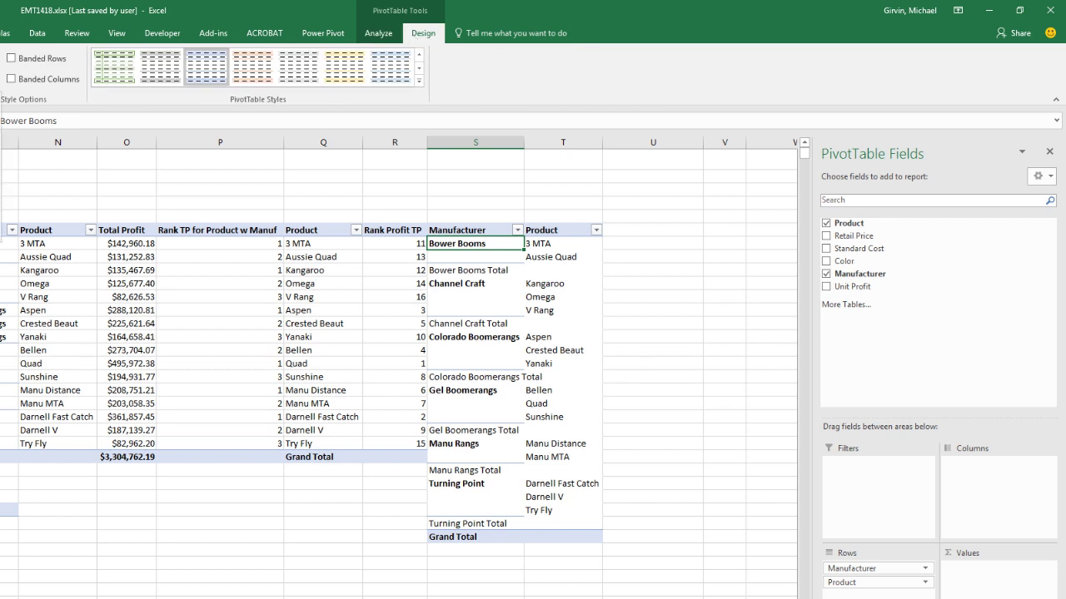
left_click(2, 208)
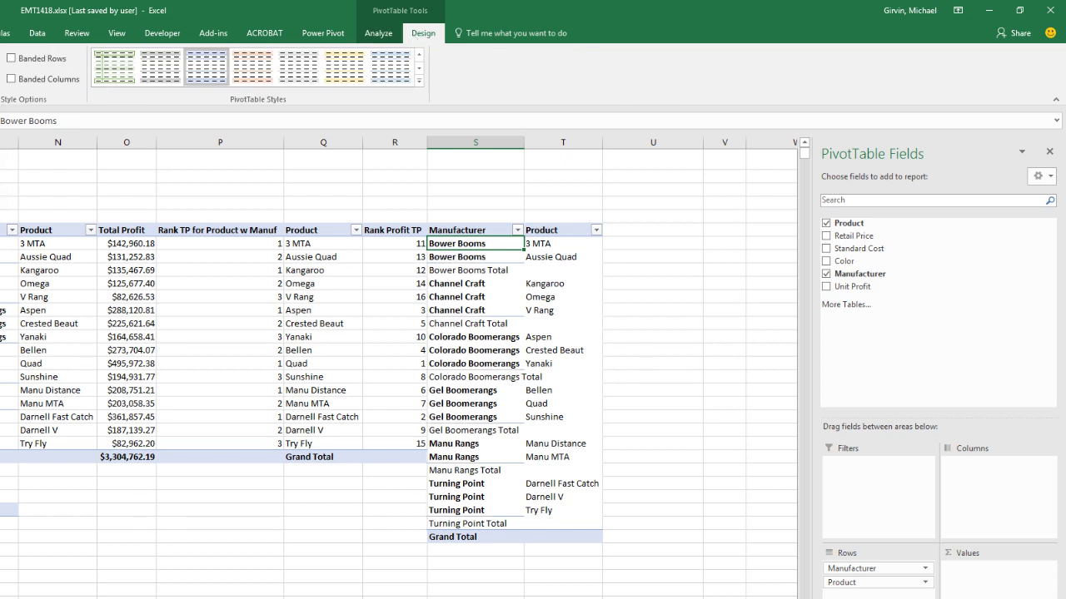
left_click(2, 116)
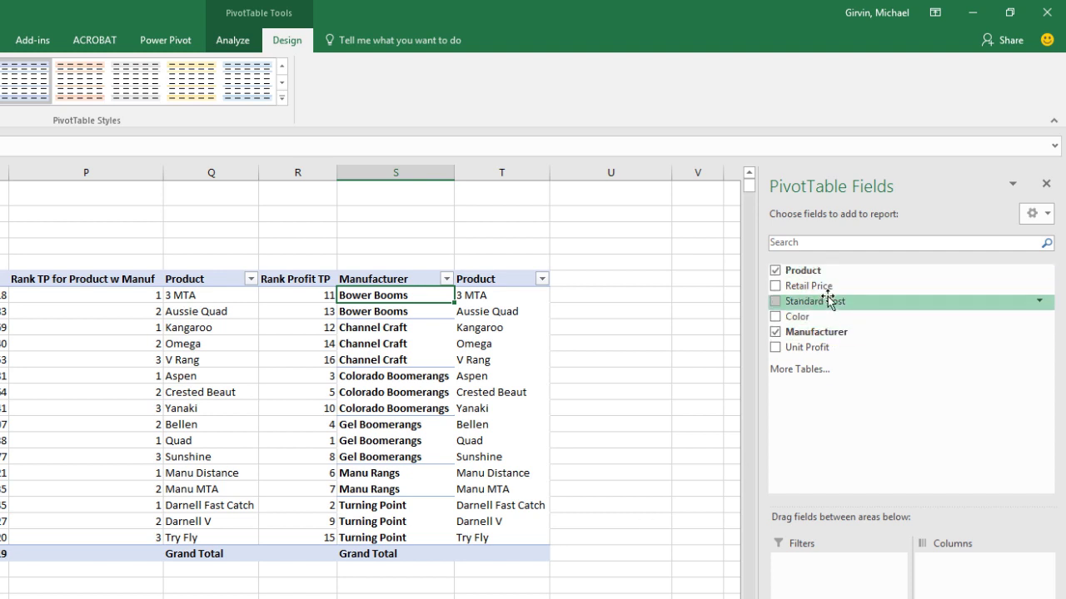
Step: Delete the existing Unit Profit calculated field from the PivotTable
left_click(230, 48)
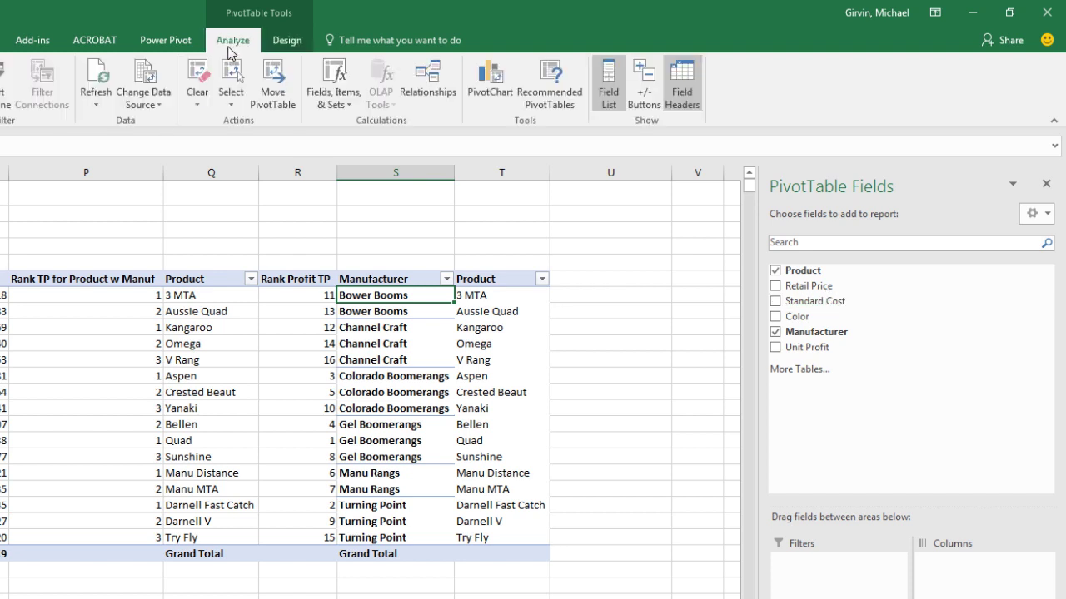
left_click(350, 104)
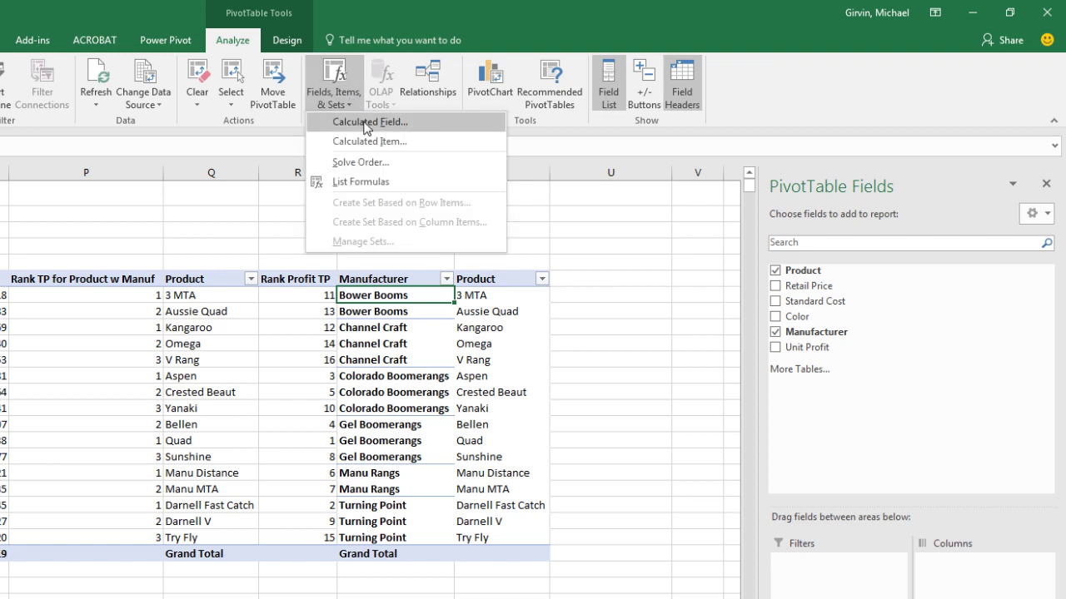
left_click(366, 122)
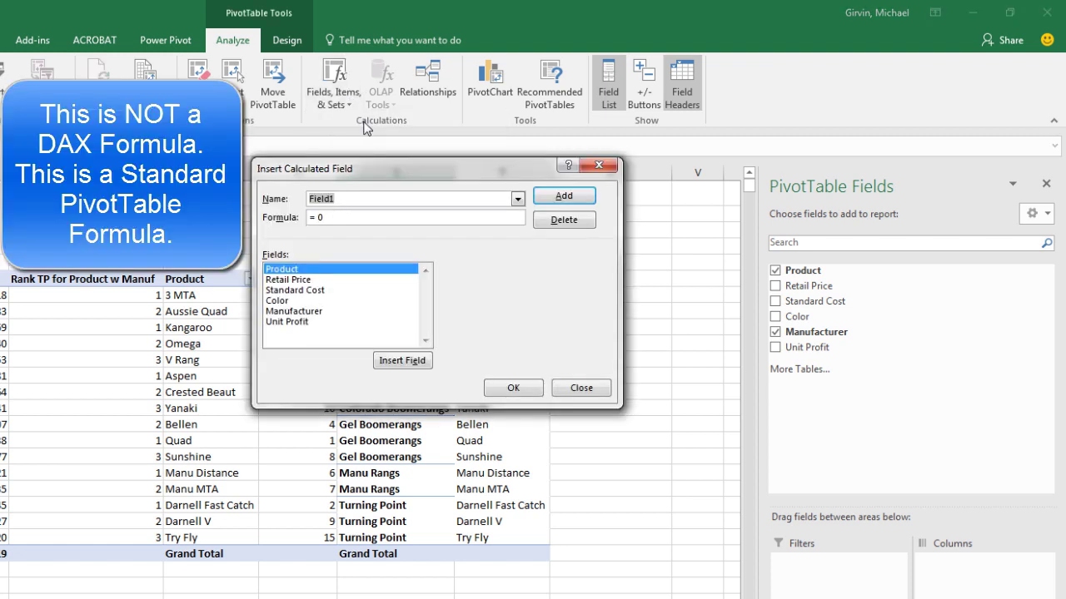
left_click(517, 199)
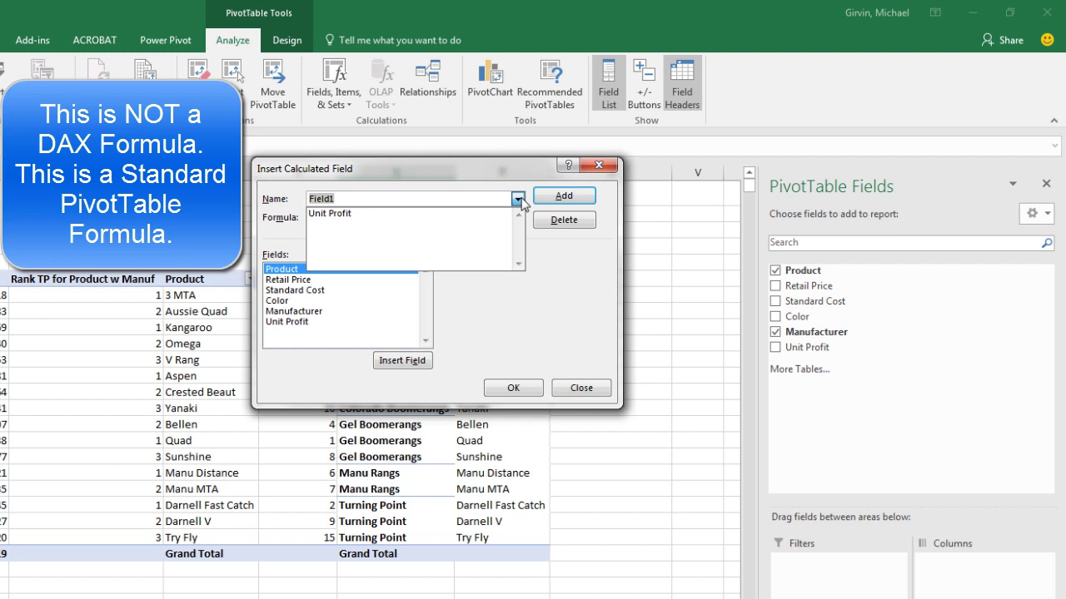
left_click(379, 214)
left_click(581, 222)
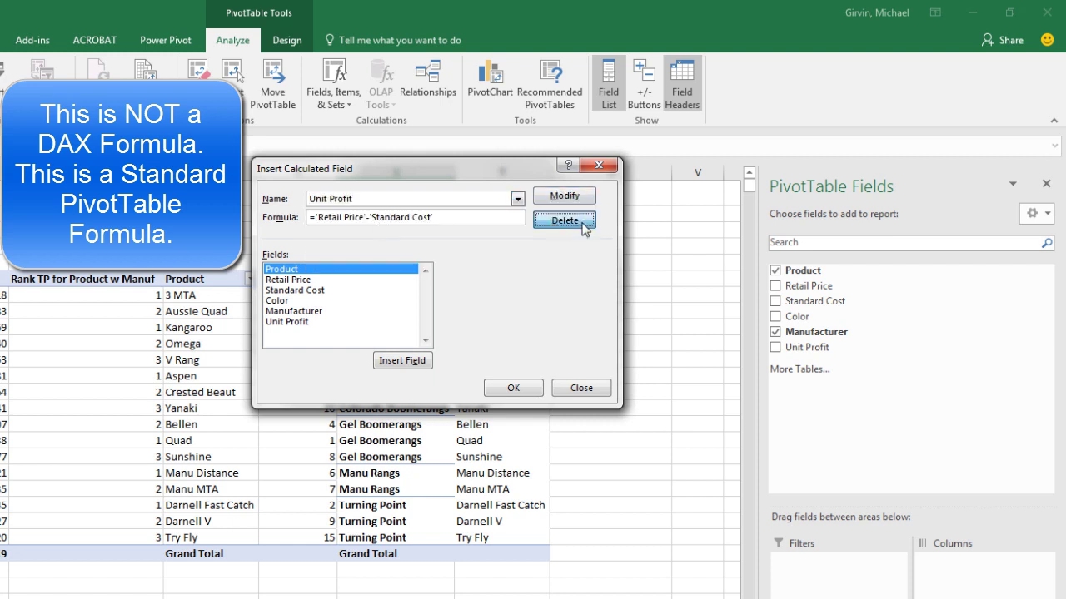
Step: Add a calculated field Profit per Unit = 'Retail Price' - 'Standard Cost'
left_click_drag(450, 219, 309, 218)
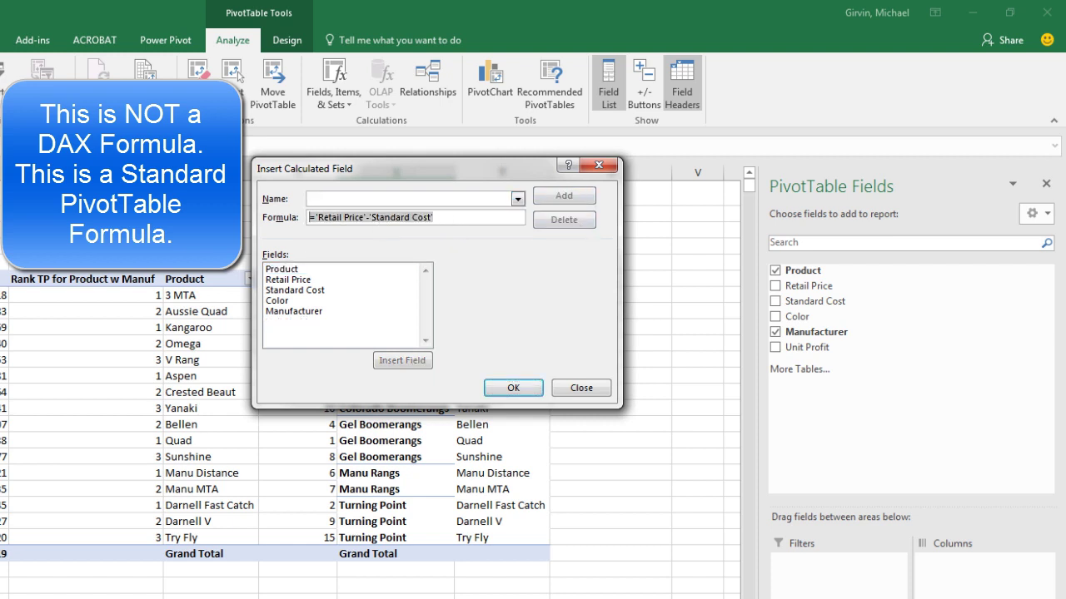
type("=")
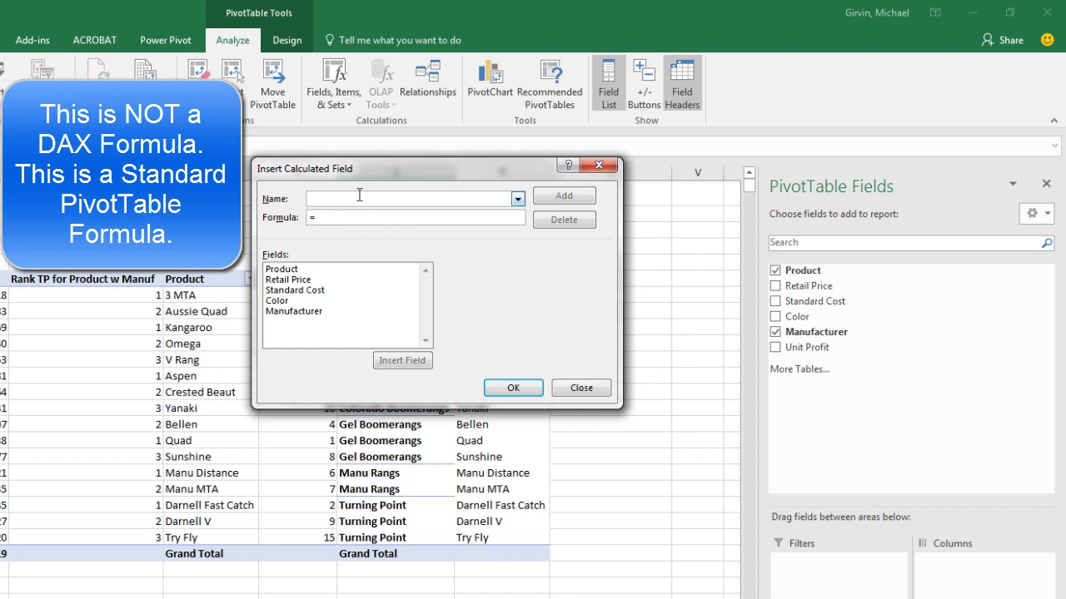
type("Profit per Unit")
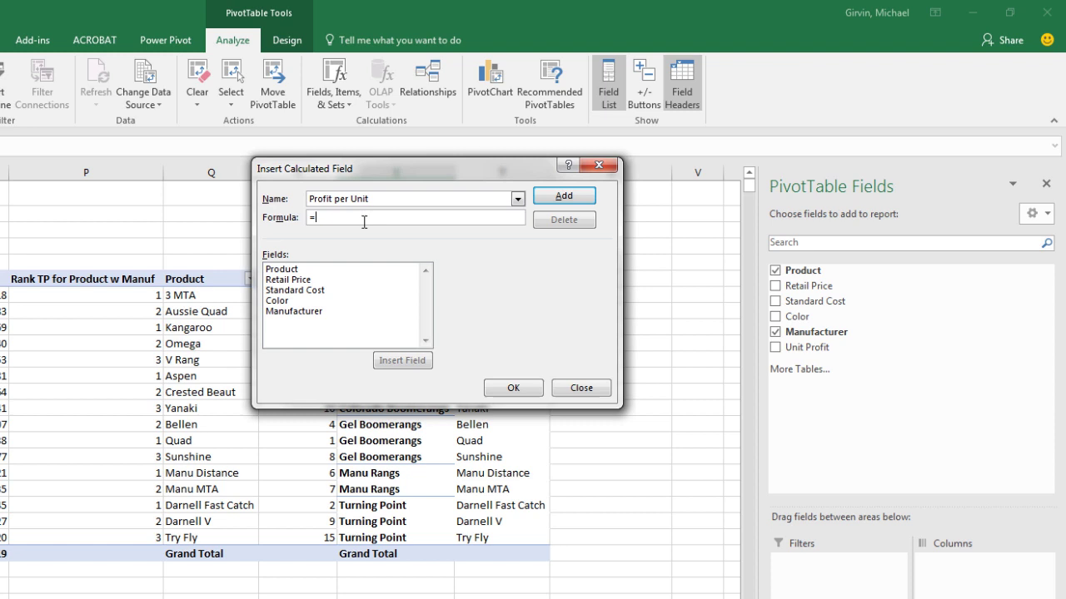
left_click(297, 281)
double_click(296, 281)
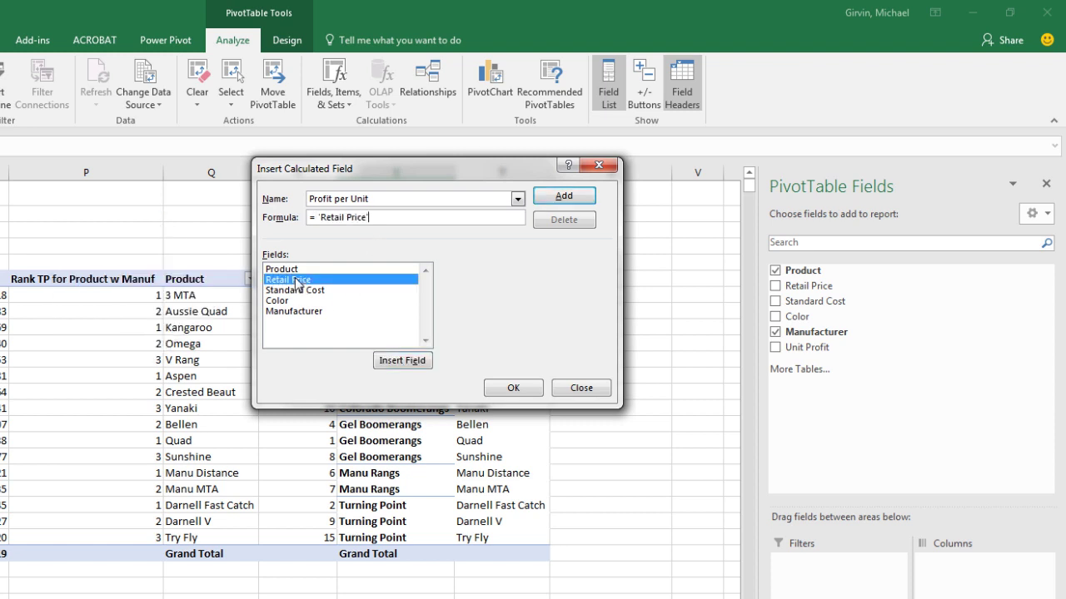
type("-")
double_click(309, 291)
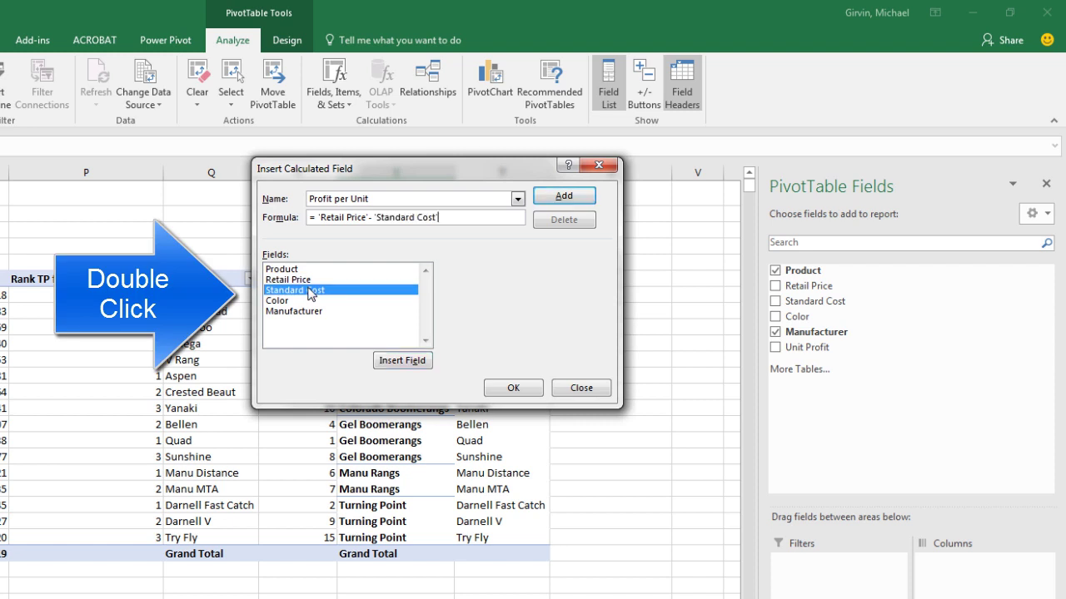
left_click(505, 388)
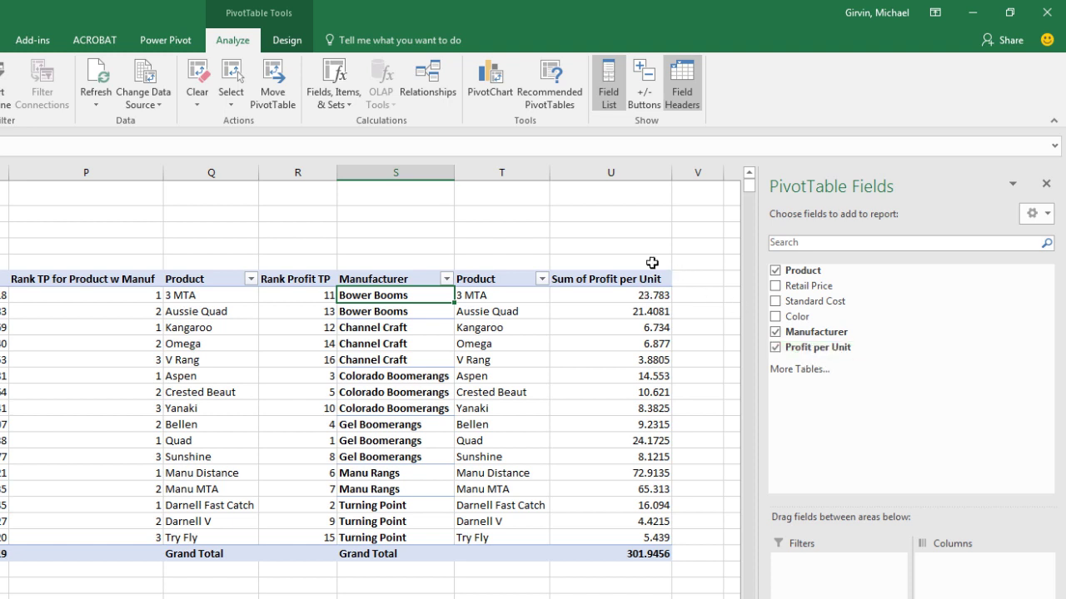
Step: Format Sum of Profit per Unit as Currency with 4 decimal places
mouse_move(613, 337)
right_click(607, 298)
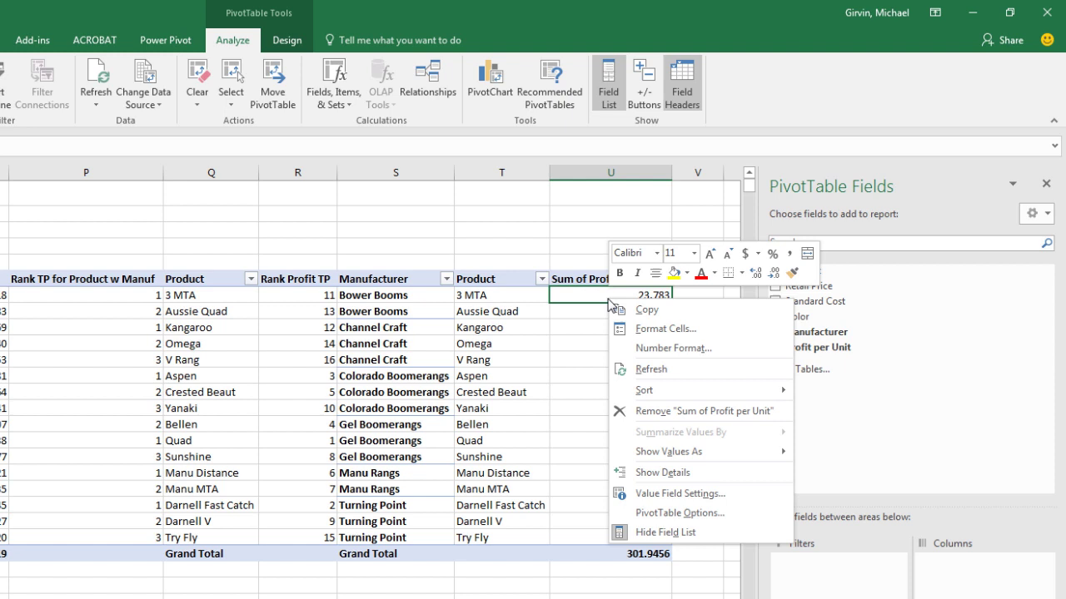
left_click(638, 349)
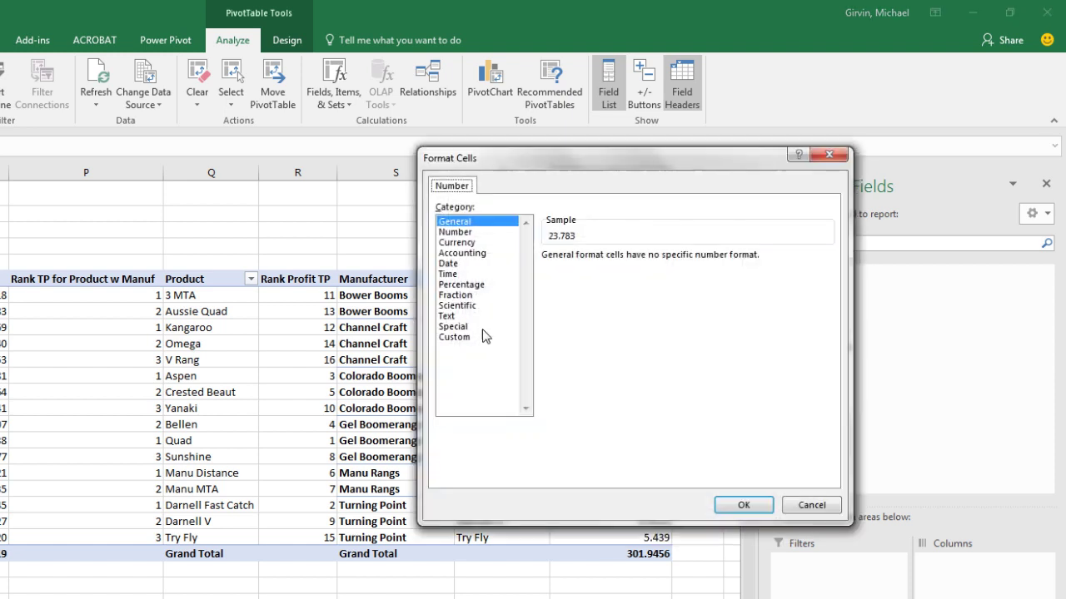
left_click(462, 242)
left_click(651, 254)
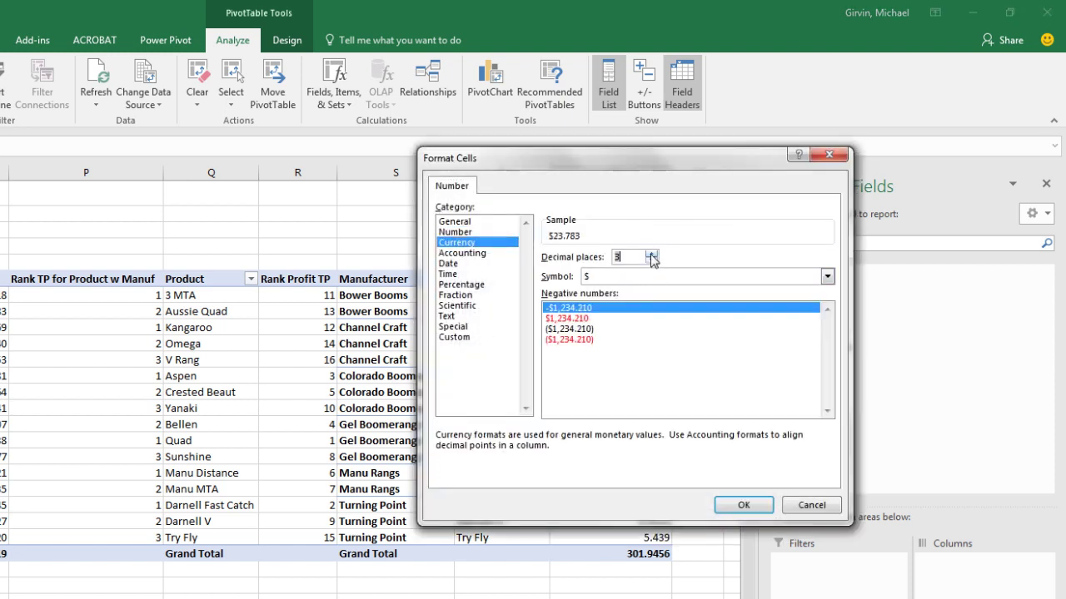
left_click(651, 254)
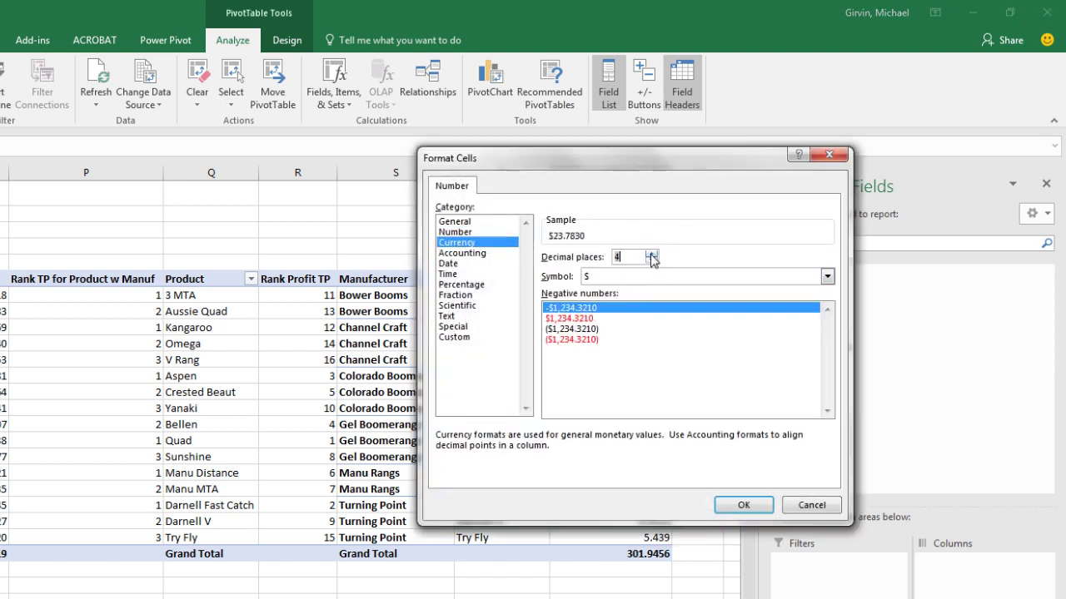
left_click(737, 504)
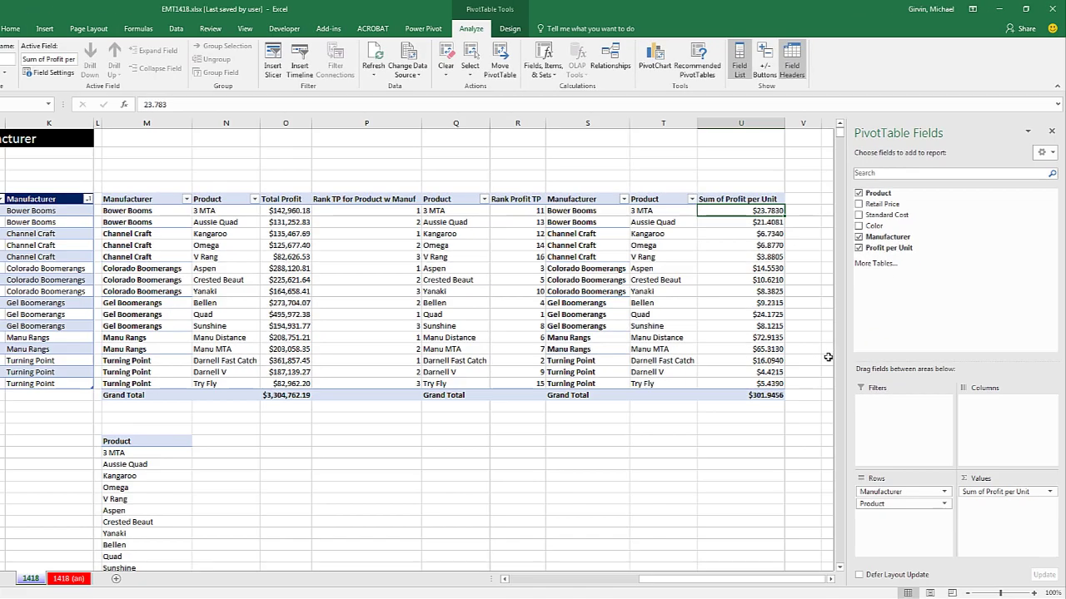
Step: Add Profit per Unit to Values again and rank it largest to smallest with Product as base field
left_click(830, 579)
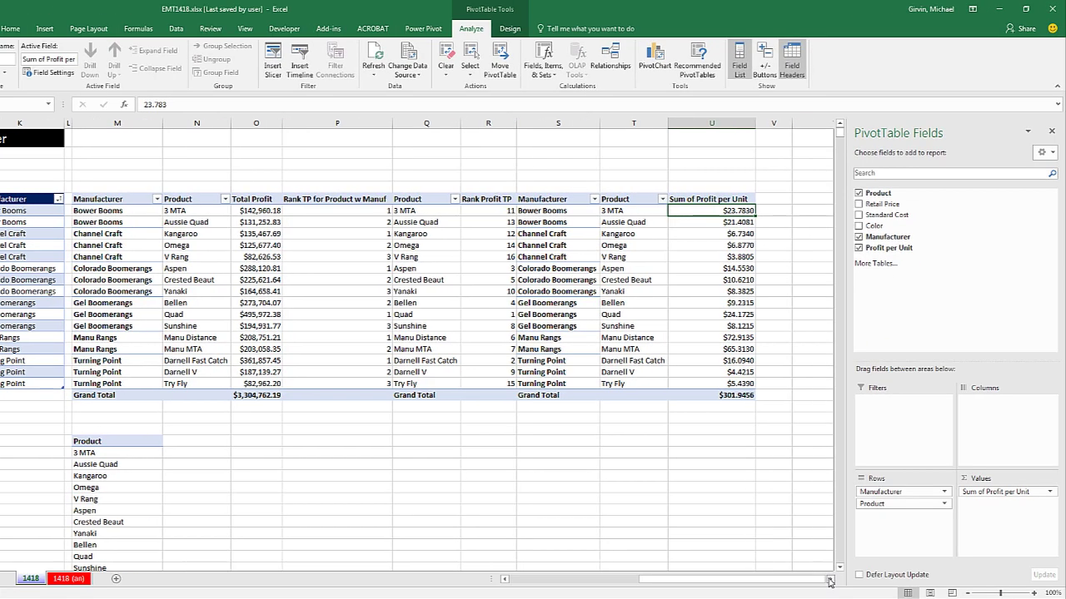
left_click_drag(884, 253, 986, 523)
right_click(591, 212)
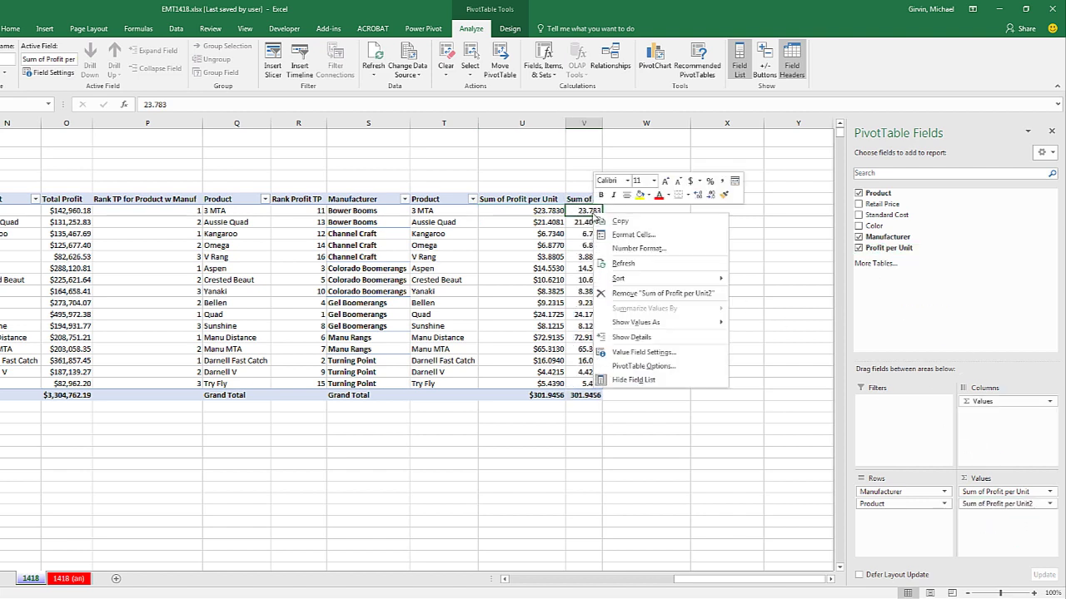
mouse_move(657, 324)
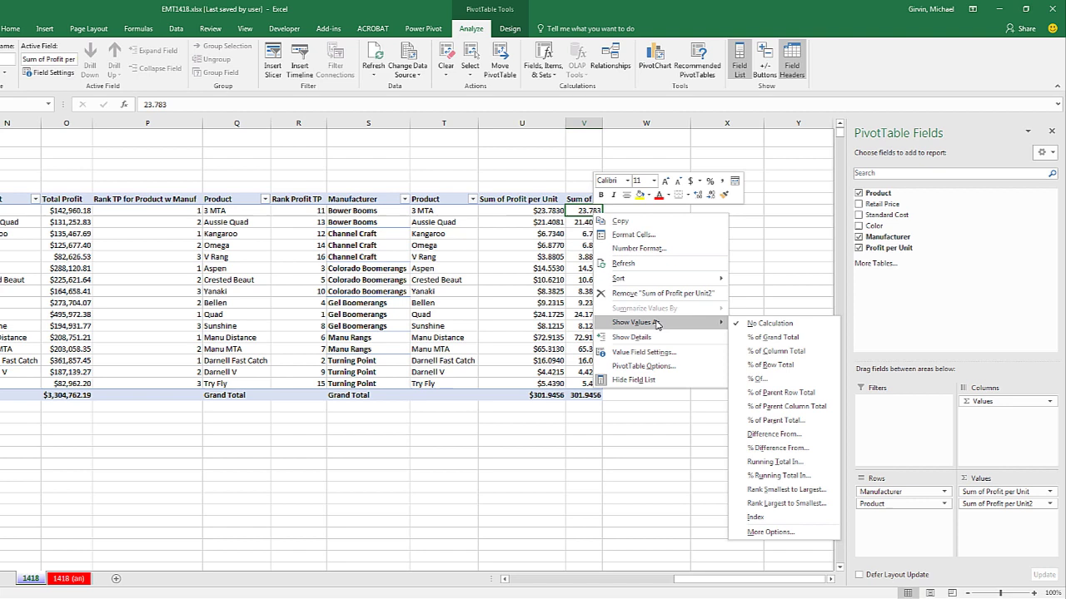
left_click(786, 503)
left_click(645, 226)
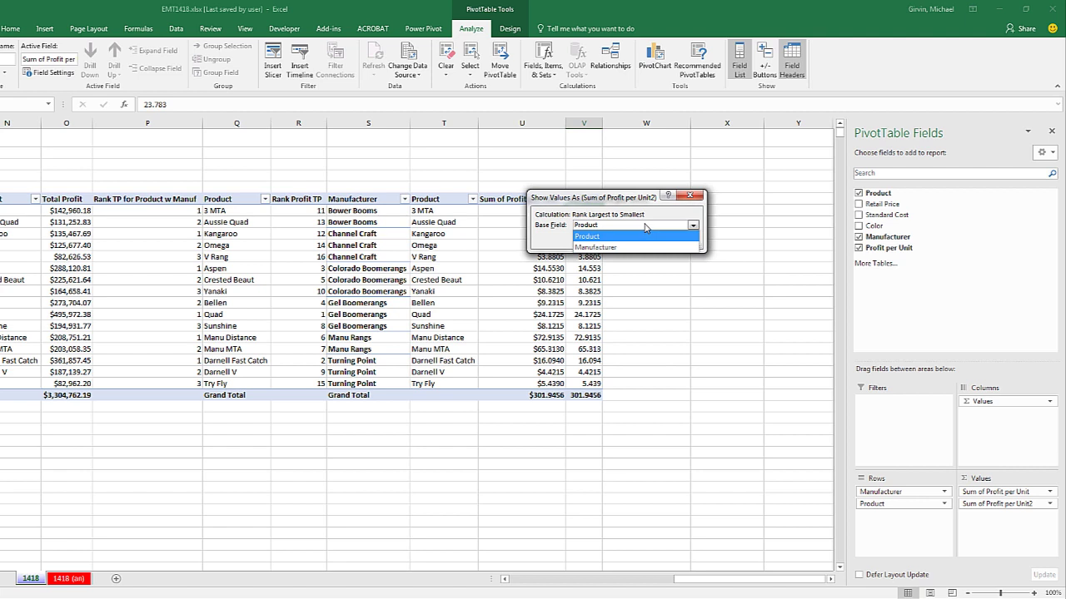
left_click(603, 236)
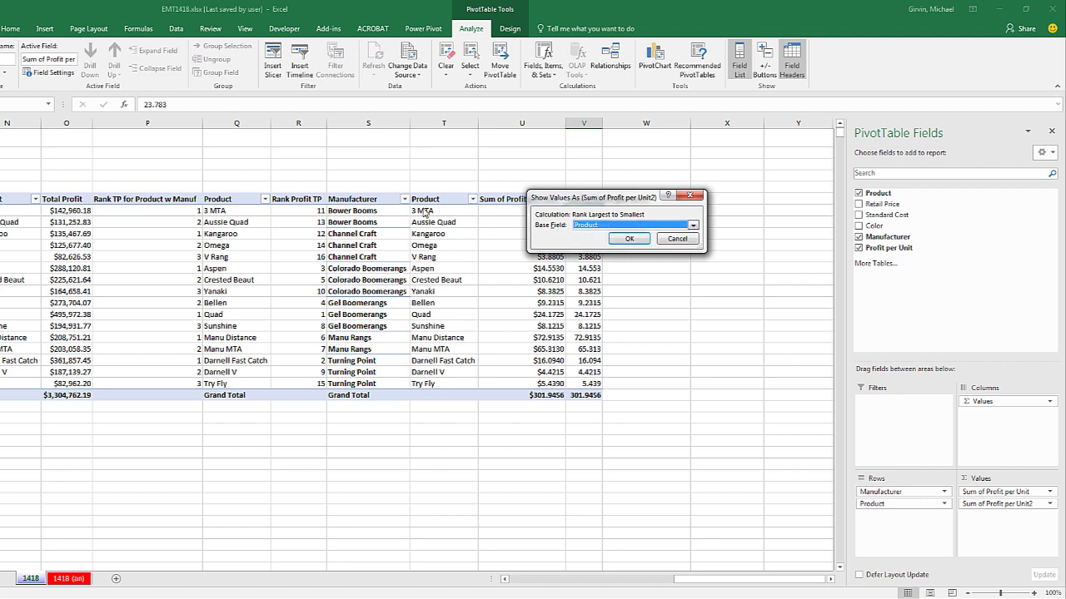
left_click(629, 239)
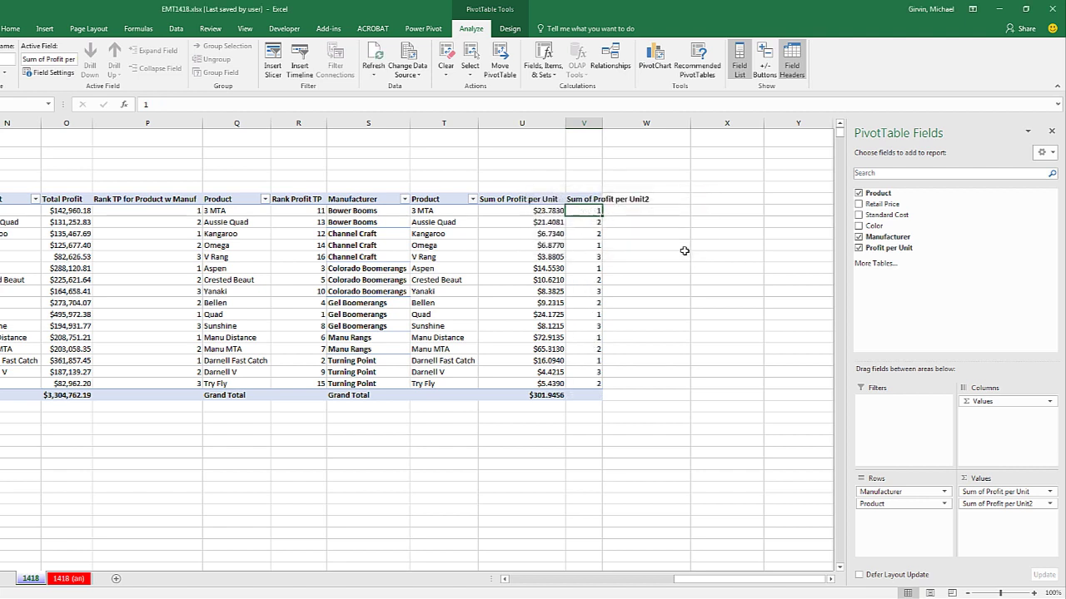
Step: Rename the Sum of Profit per Unit header to 'Profit per Unit'
left_click_drag(591, 383, 35, 360)
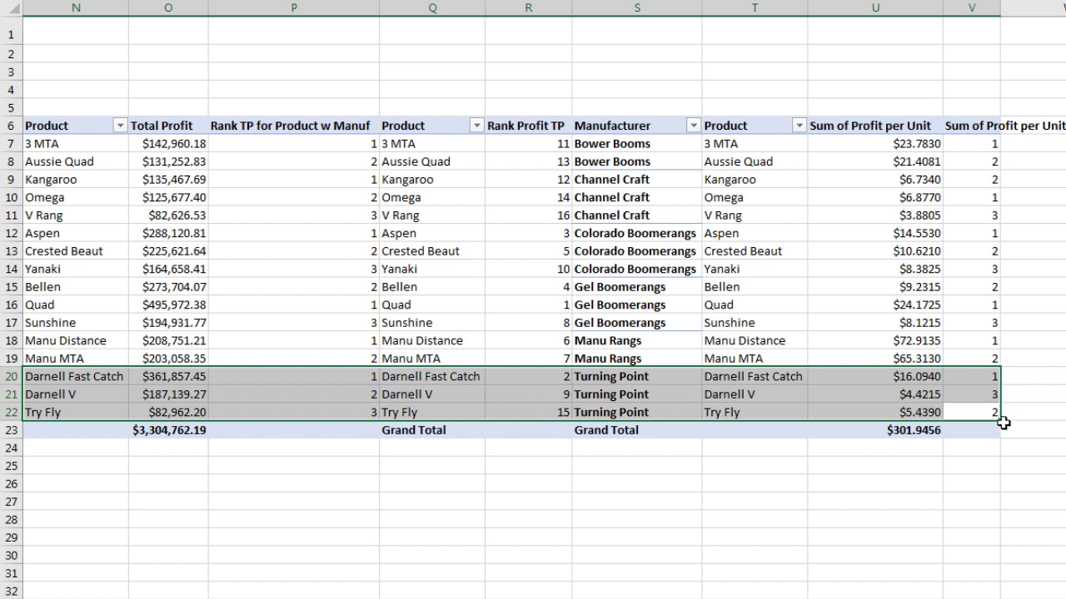
left_click(884, 125)
type("Profit per Unit")
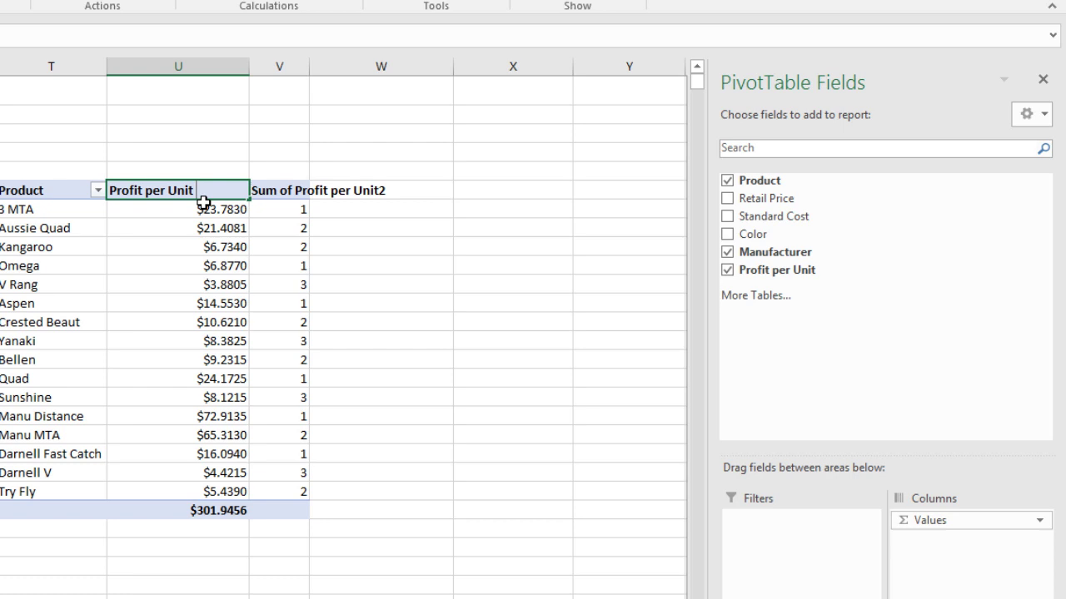
key("Return")
Step: Rename the rank header to 'Rank Unit Profit Product w Manuf' and widen column V to fit
left_click(276, 196)
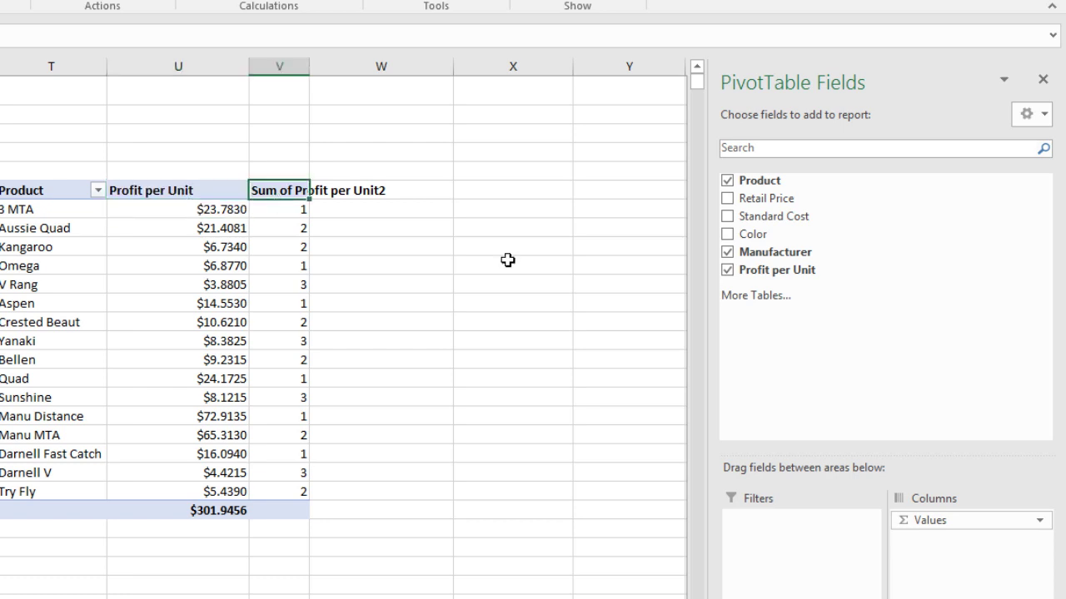
type("Rank Unit Profit Product w Manuf")
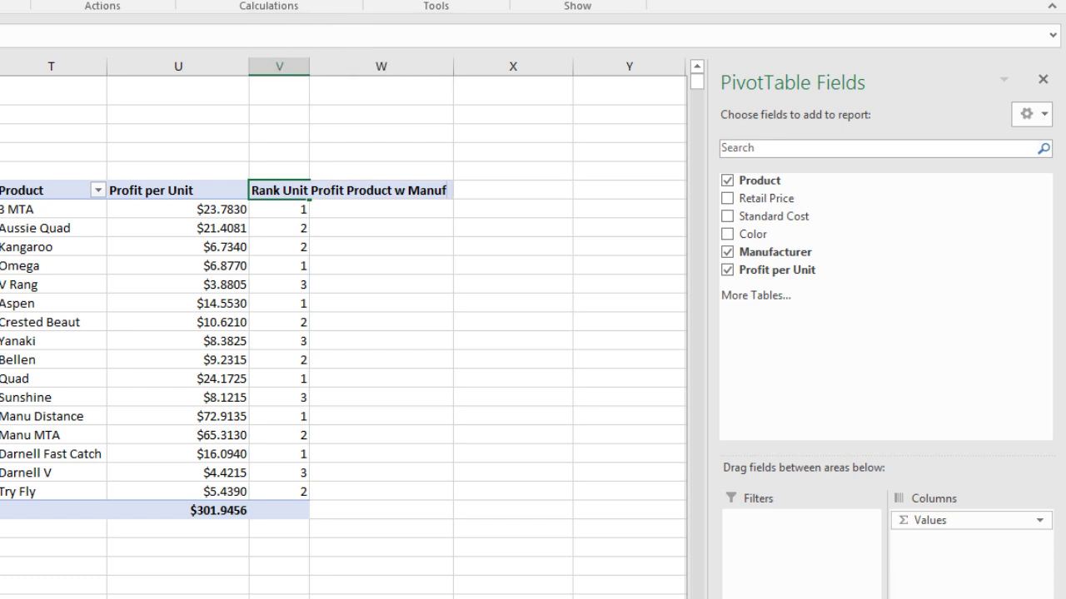
key("Return")
left_click_drag(309, 62, 455, 82)
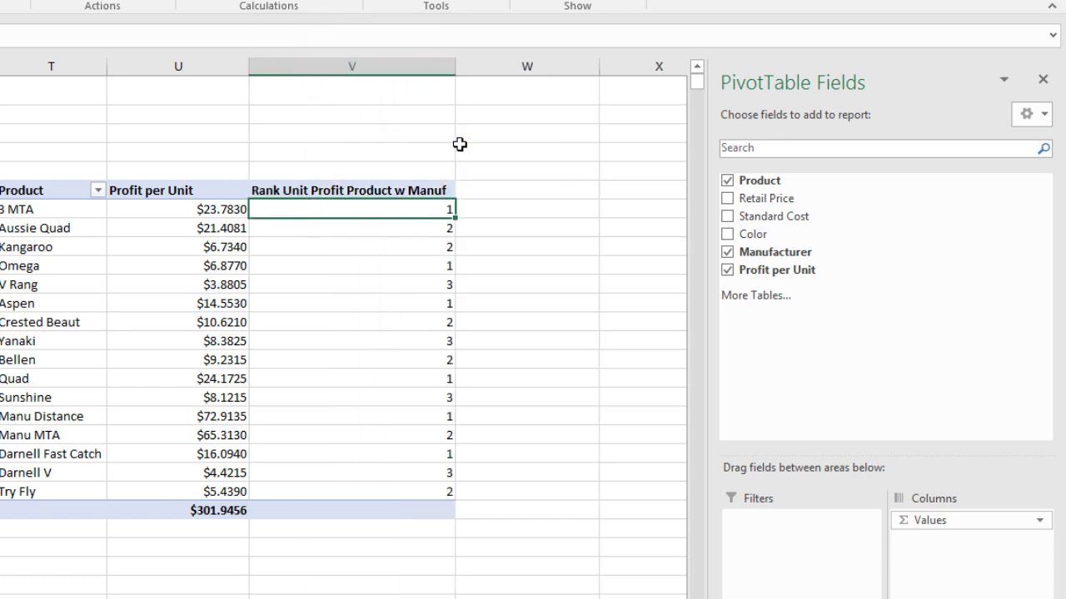
left_click(395, 191)
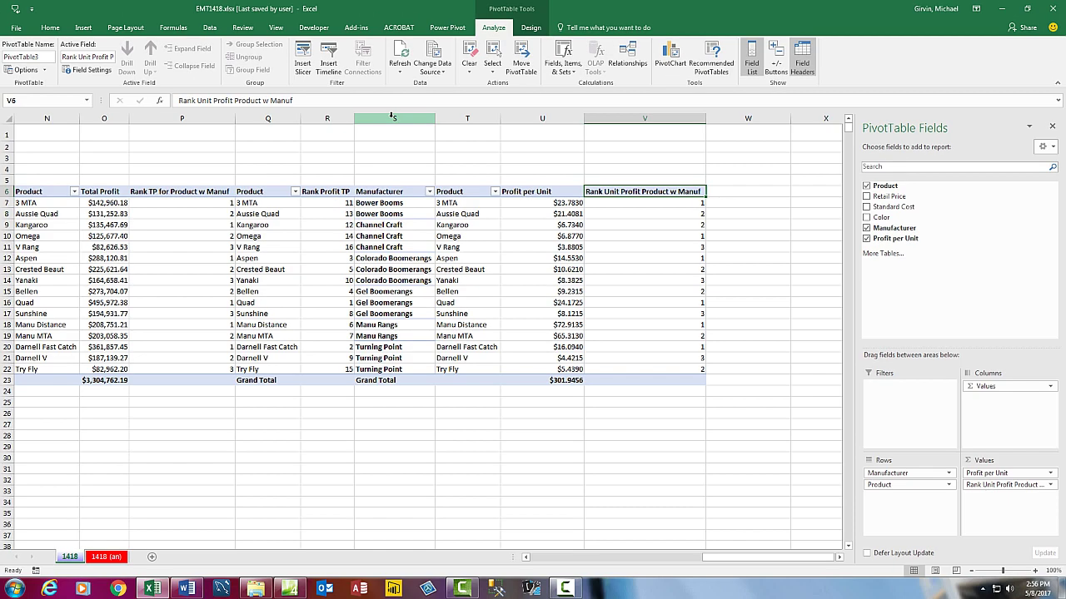
left_click_drag(392, 117, 446, 121)
right_click(472, 123)
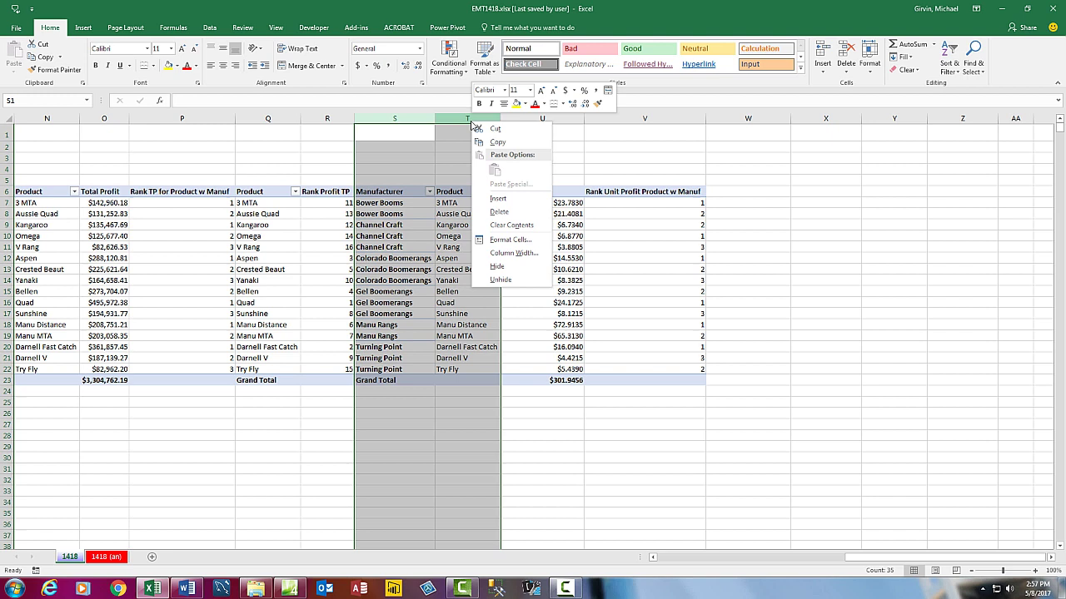
left_click(508, 268)
scroll(591, 413, "left", 5)
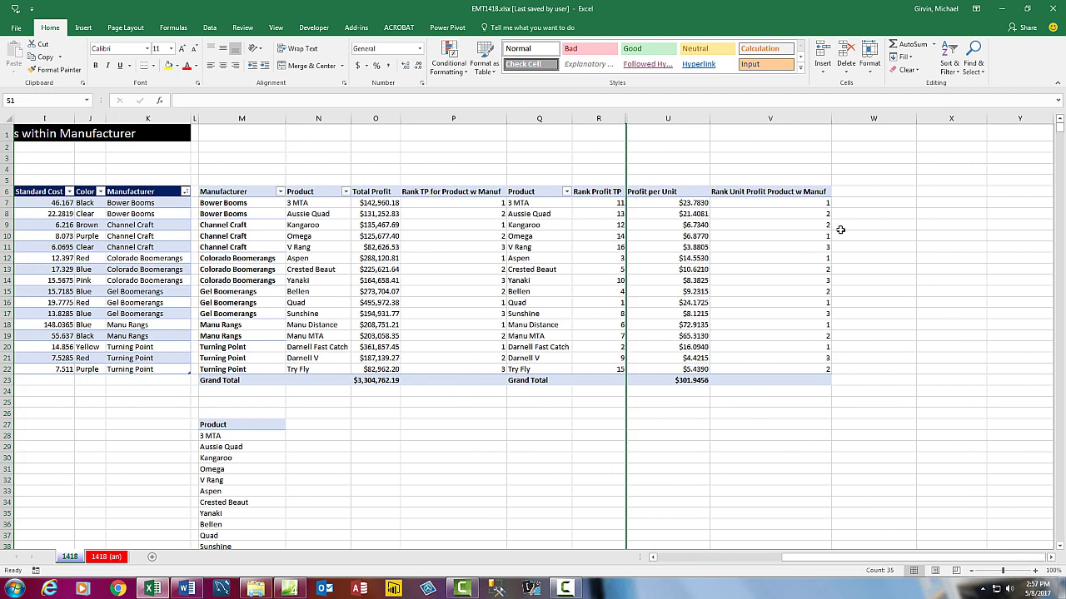
left_click(874, 229)
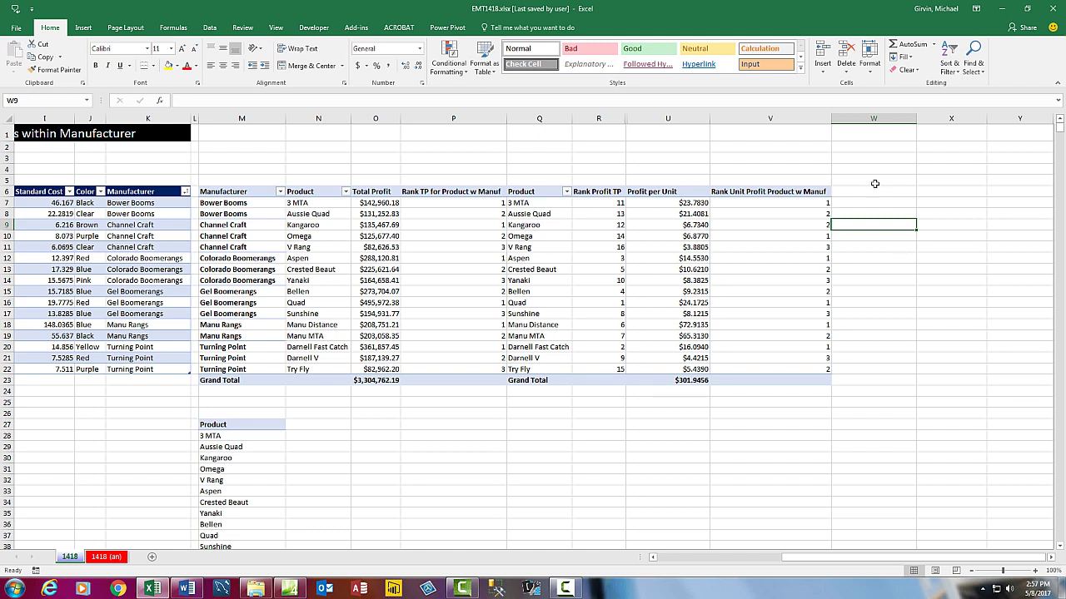
left_click(140, 191)
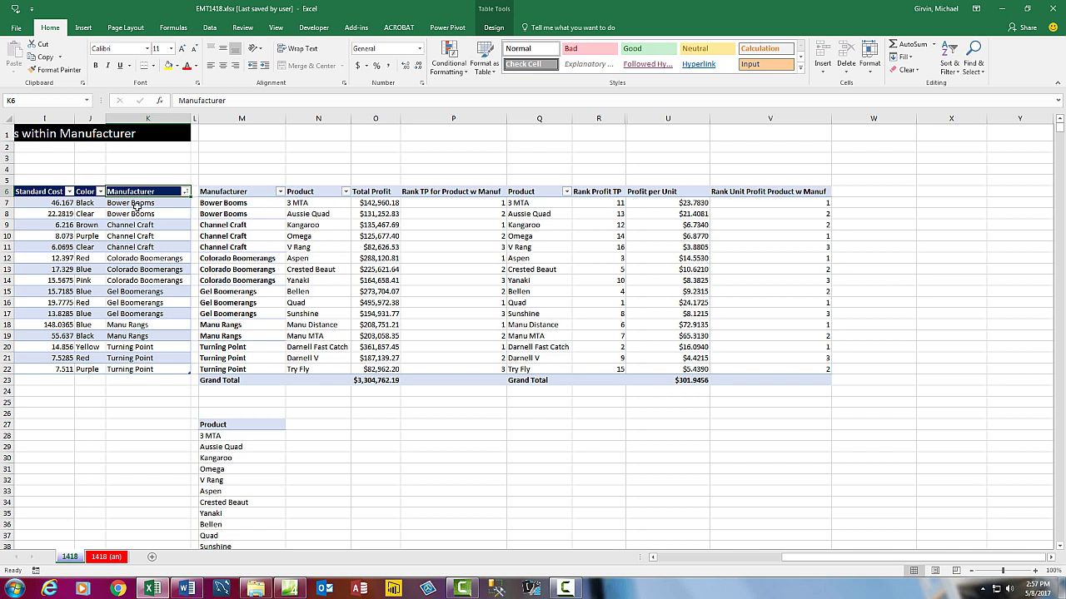
Step: Create an empty PivotTable on the existing worksheet at cell W6 with Alt N V
key("alt")
key("n")
key("v")
left_click(541, 225)
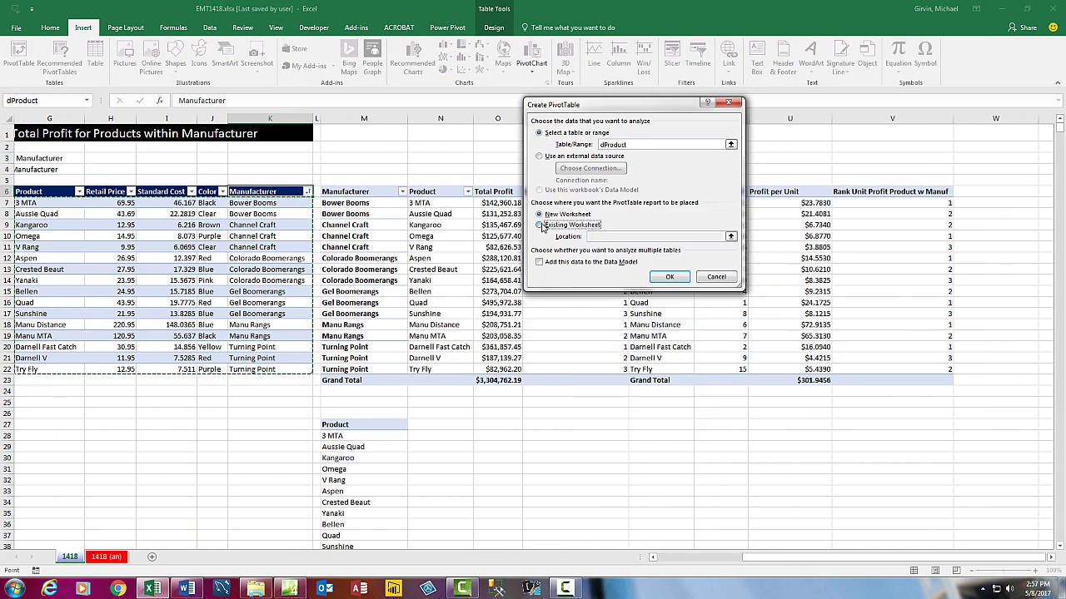
left_click(542, 226)
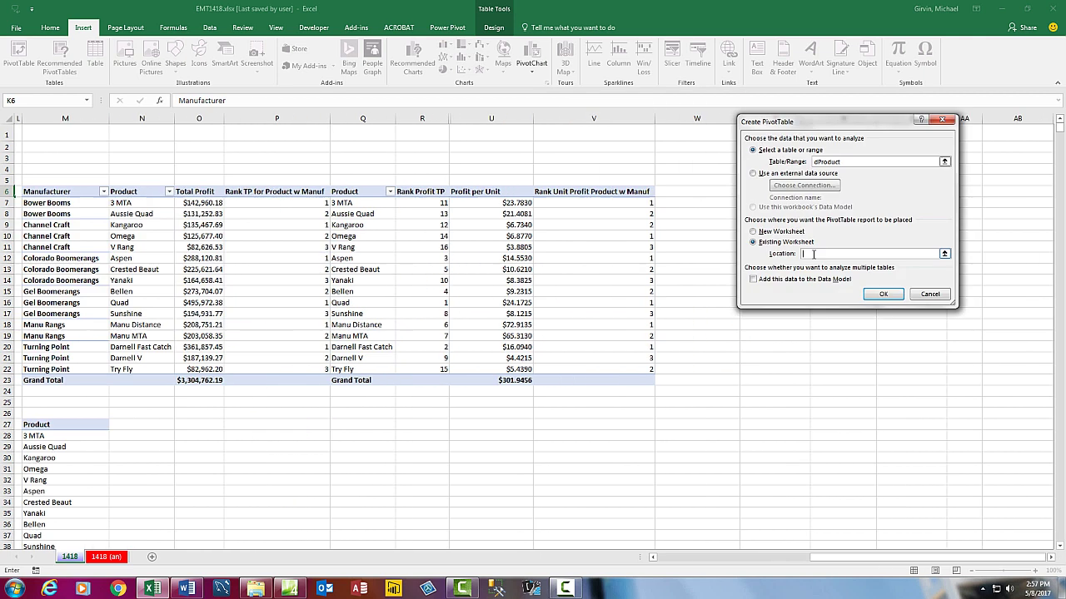
left_click(687, 190)
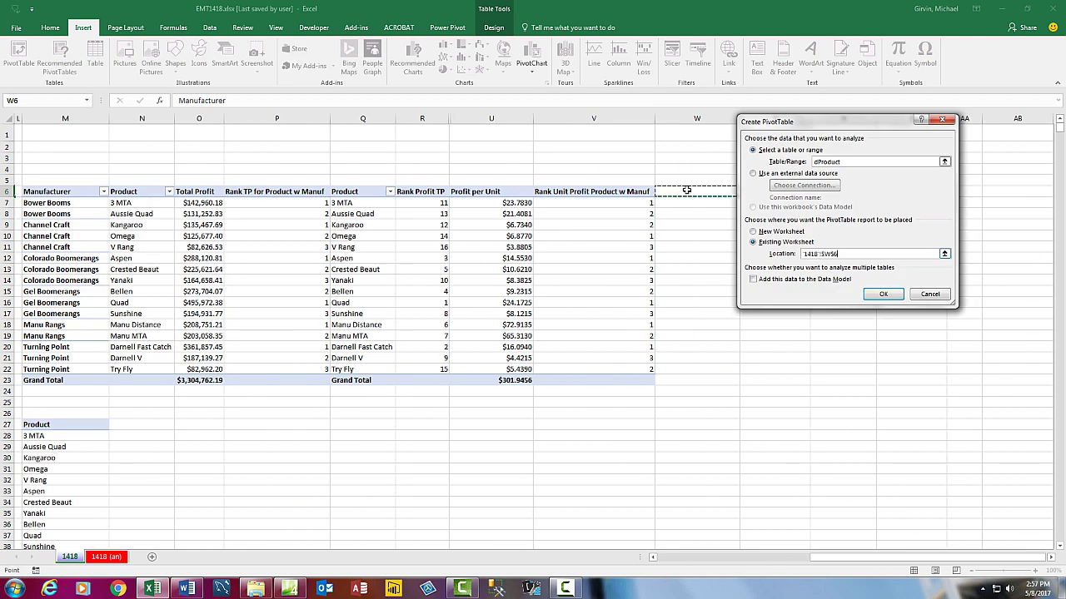
left_click(883, 295)
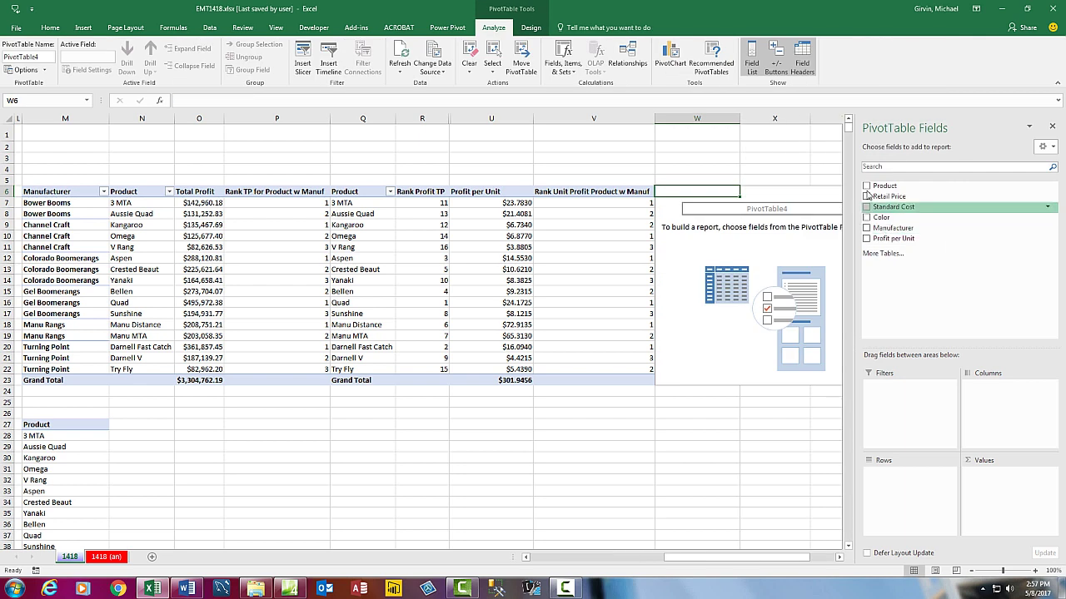
Step: Put Product in Rows and Profit per Unit in Values, shown as Rank Largest to Smallest
left_click_drag(885, 187, 922, 487)
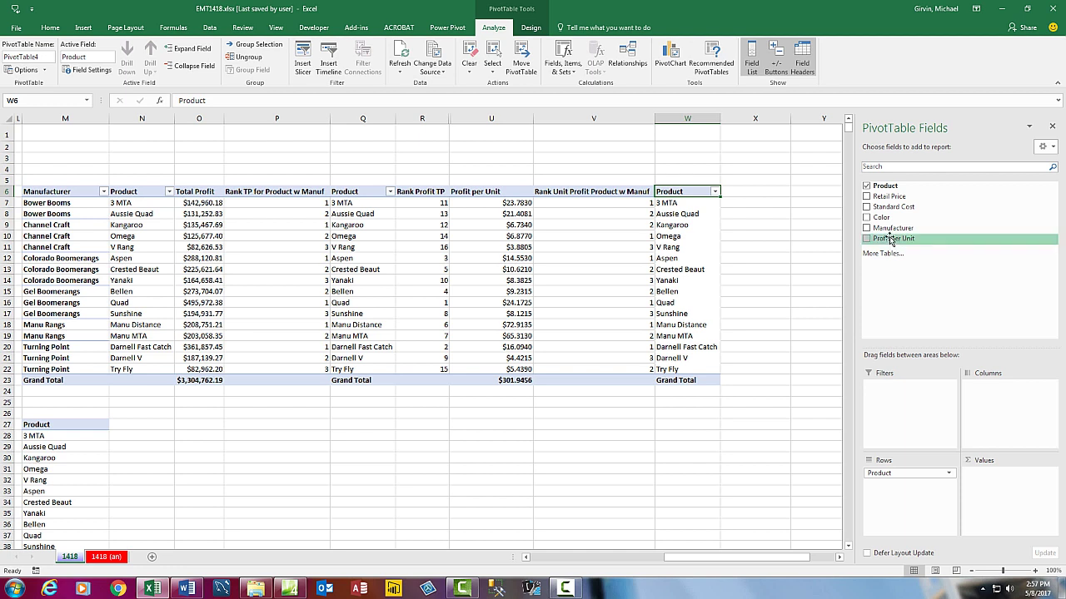
left_click_drag(890, 239, 1031, 497)
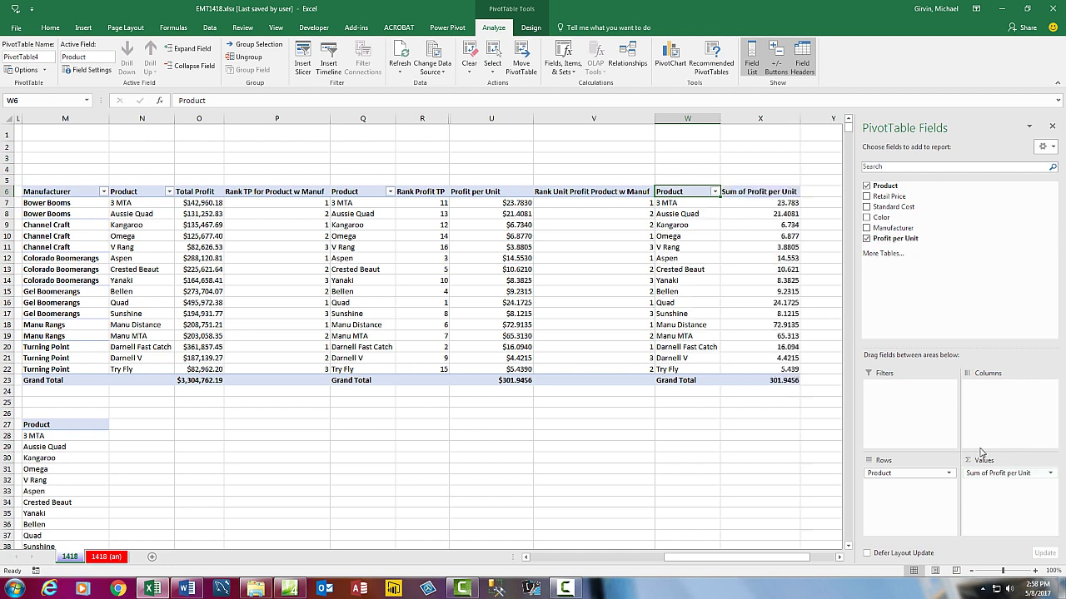
right_click(770, 207)
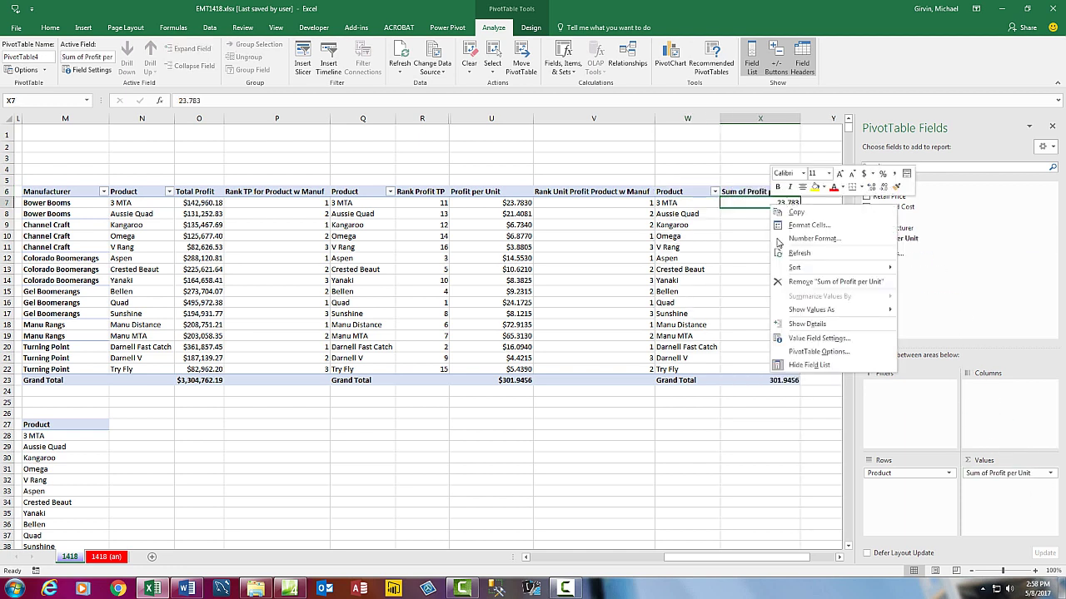
mouse_move(825, 310)
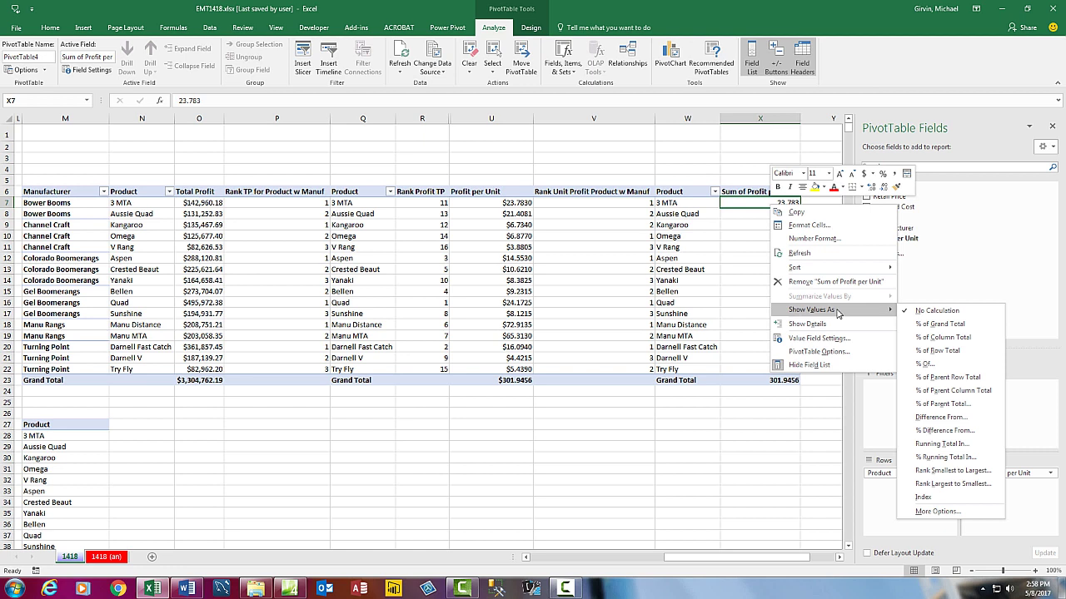
left_click(945, 484)
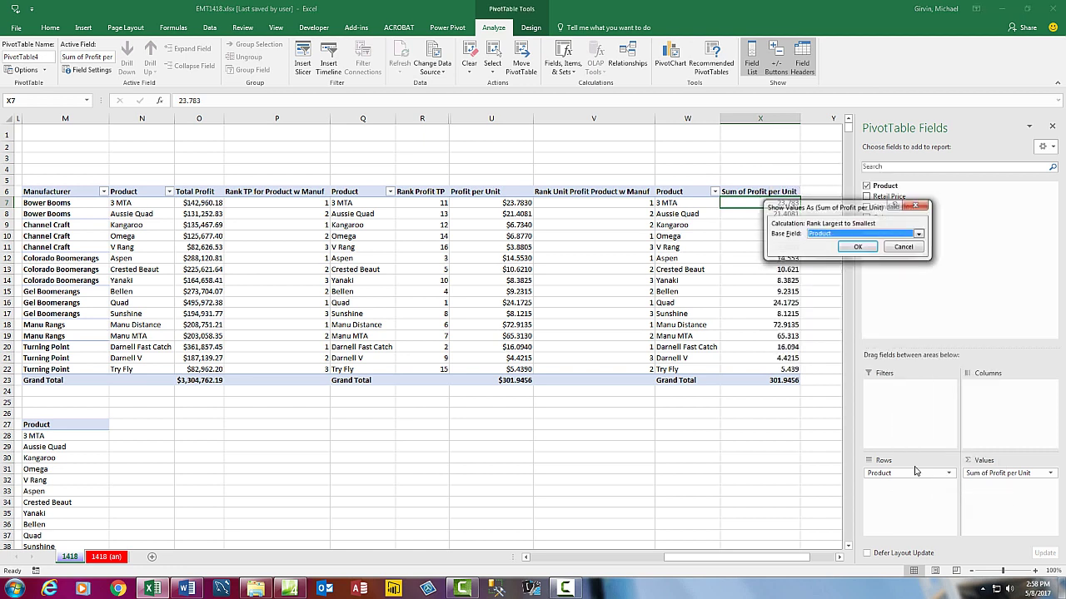
left_click(857, 248)
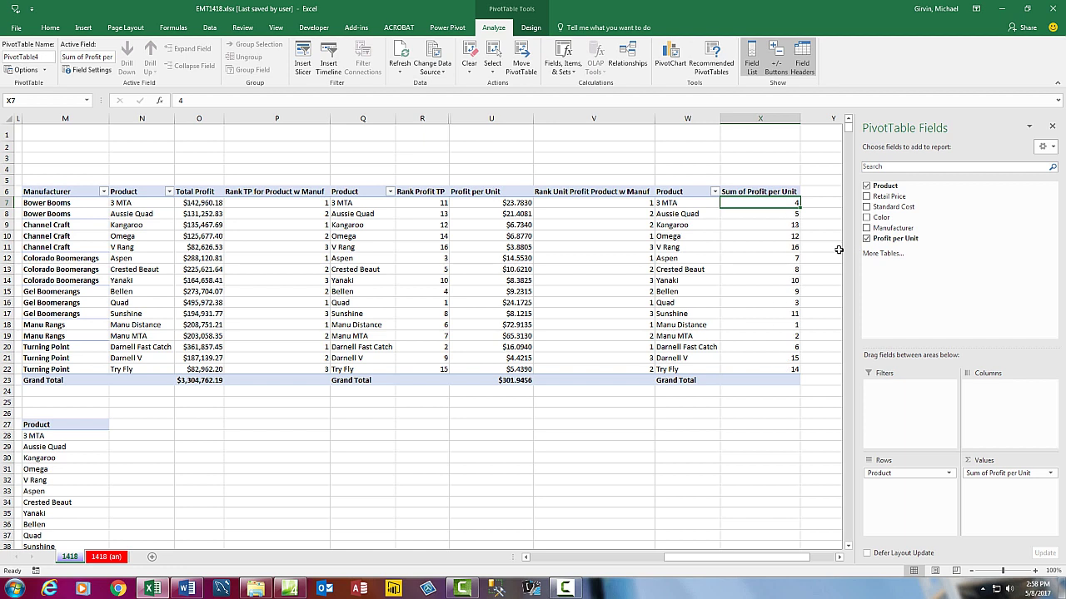
Step: Rename the value header to 'Rank Unit Profit'
left_click(770, 196)
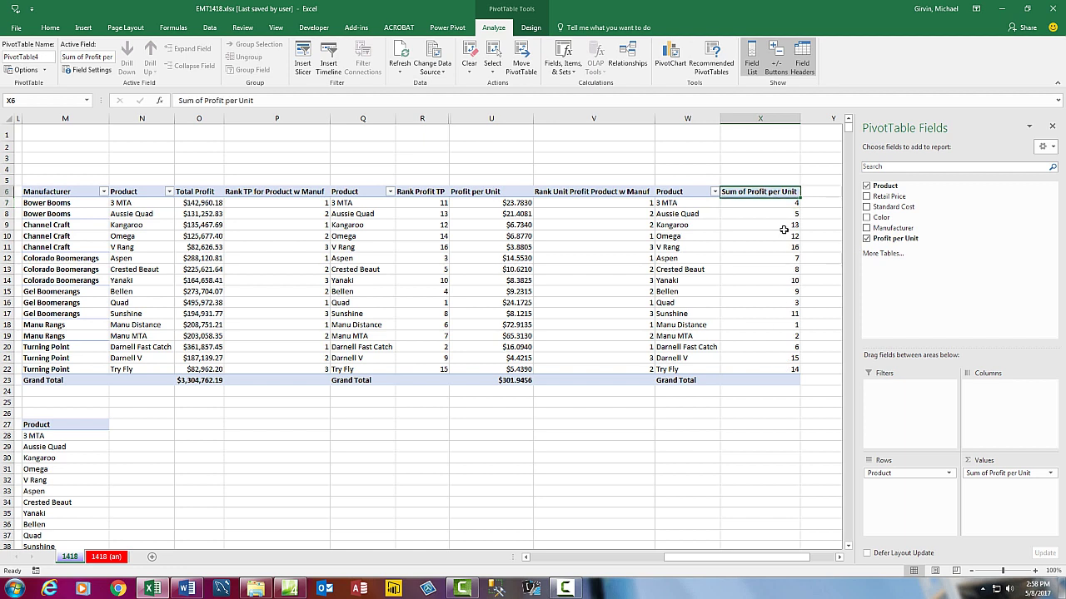
type("Rank Unit Profit")
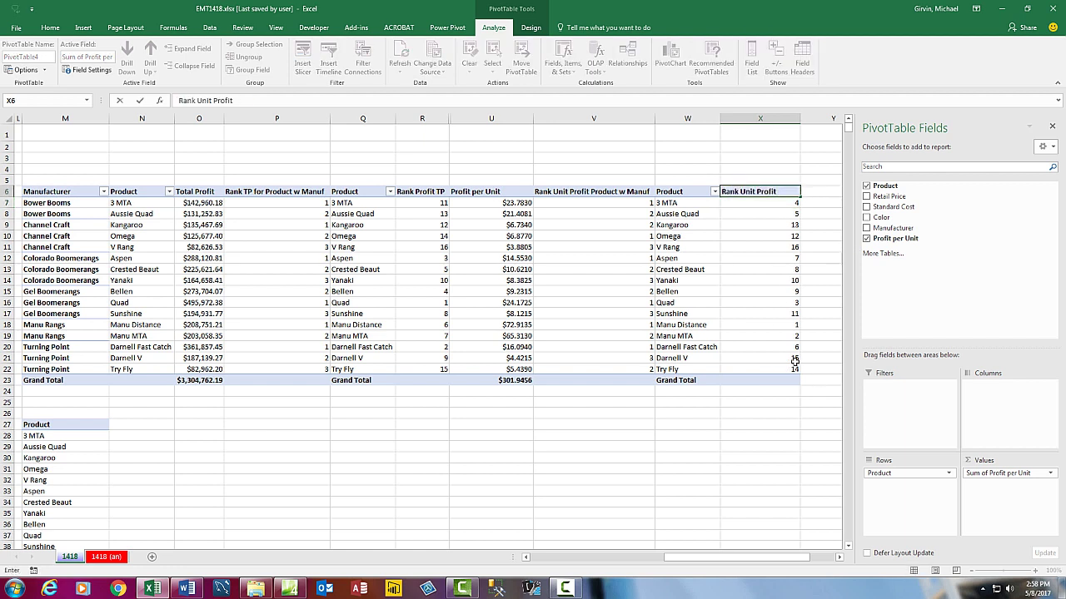
key("Return")
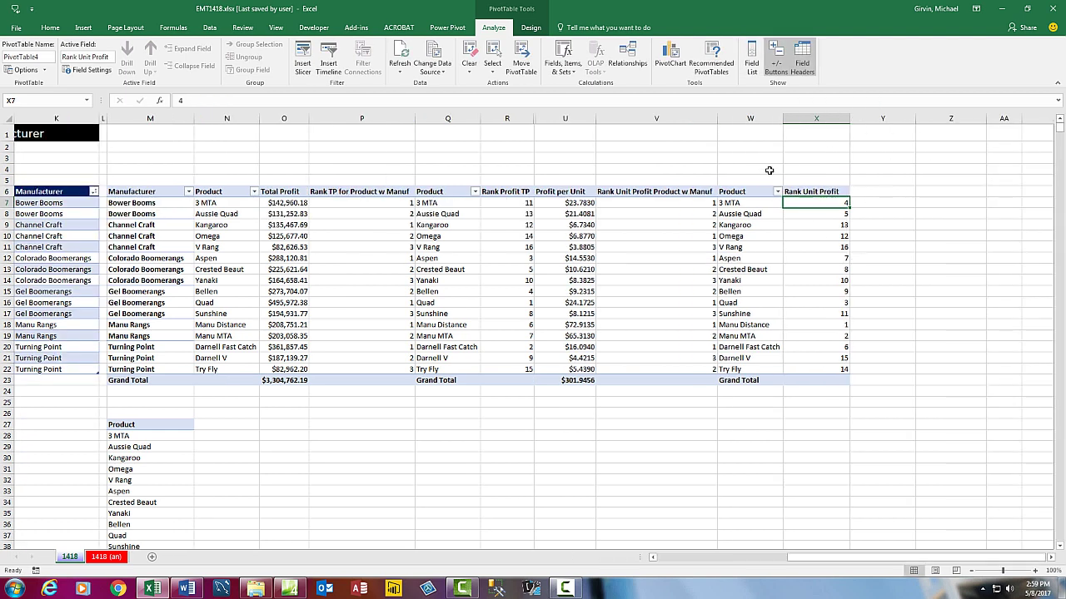
Step: Hide the repeated Product columns W and Q of the second and third PivotTables
left_click(752, 118)
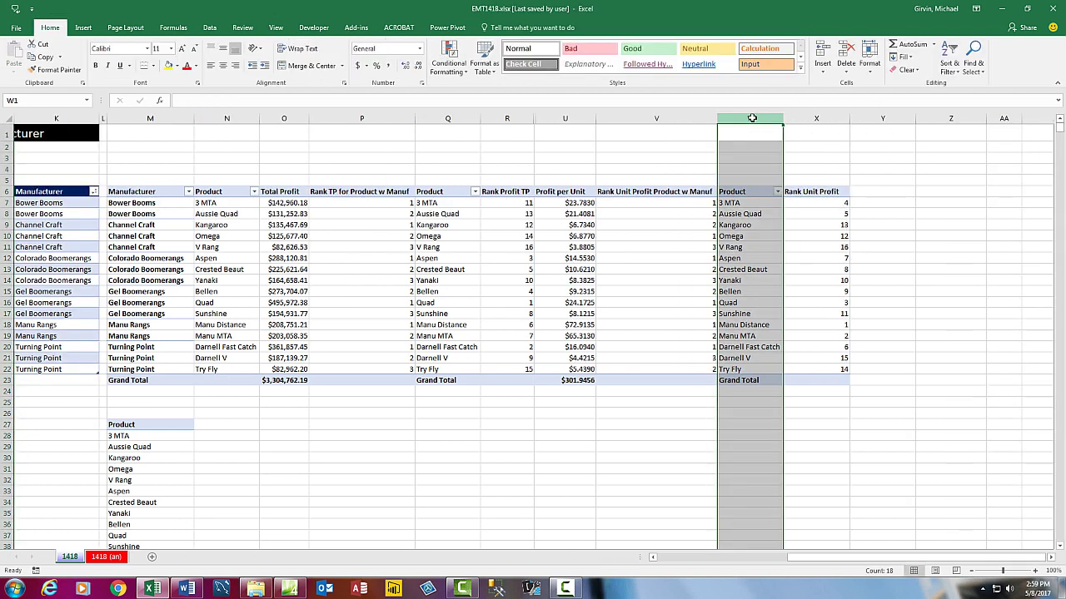
right_click(751, 118)
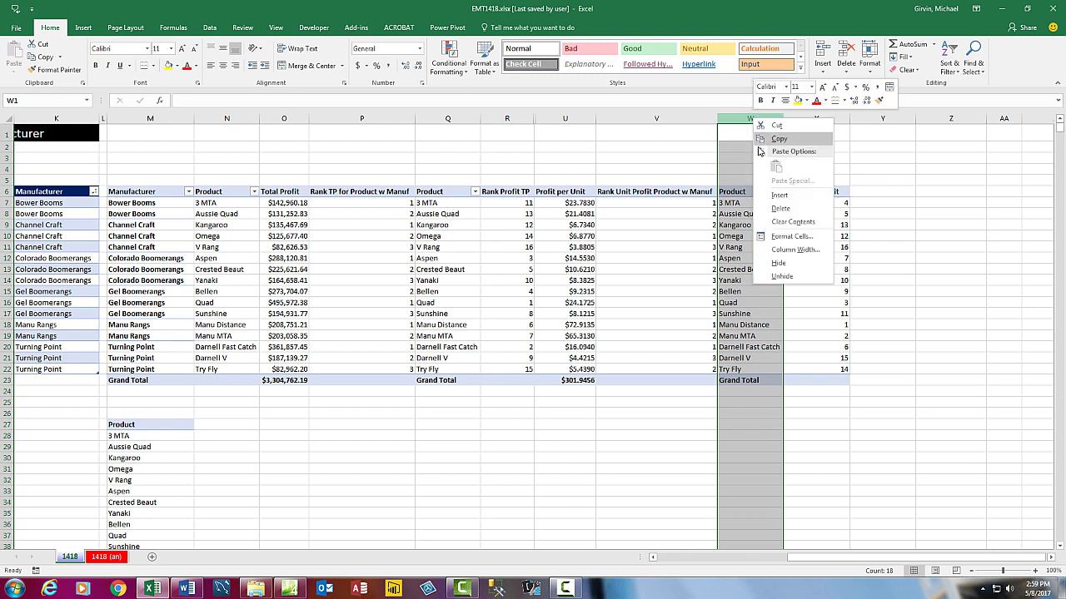
left_click(779, 263)
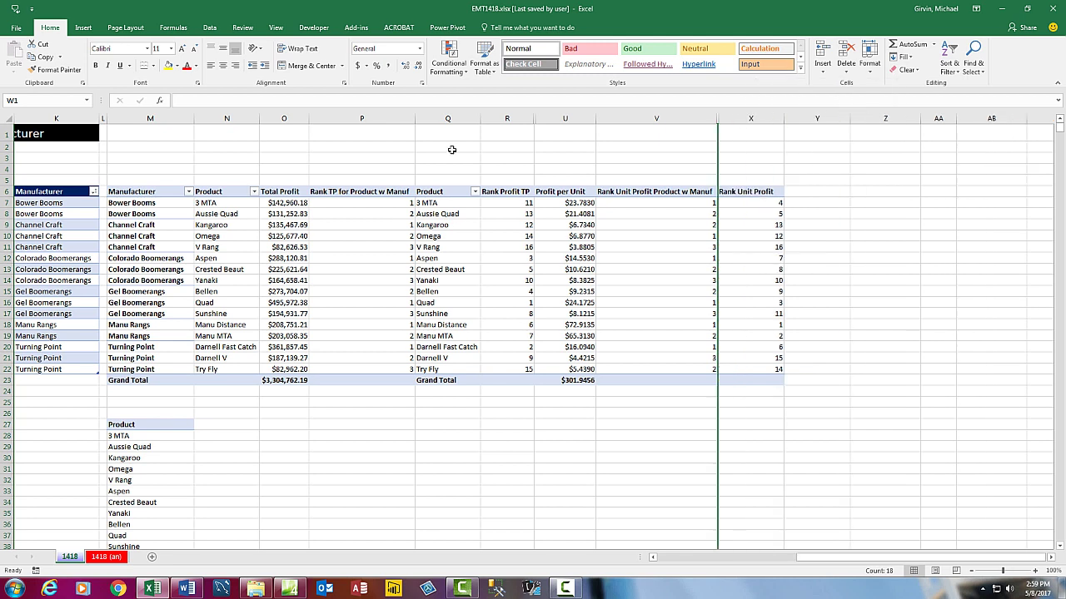
left_click(443, 119)
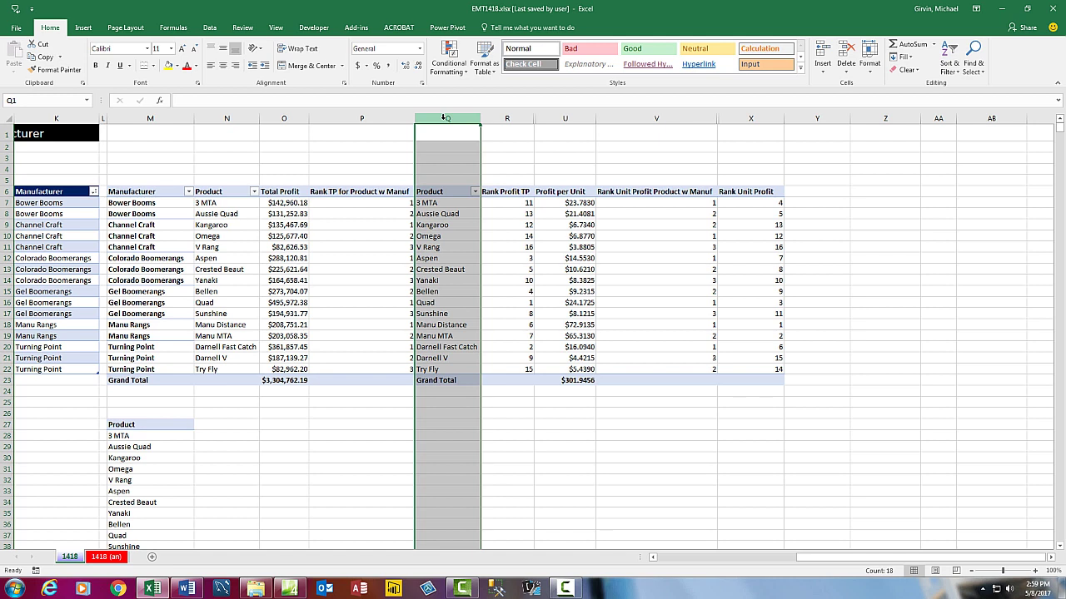
right_click(444, 118)
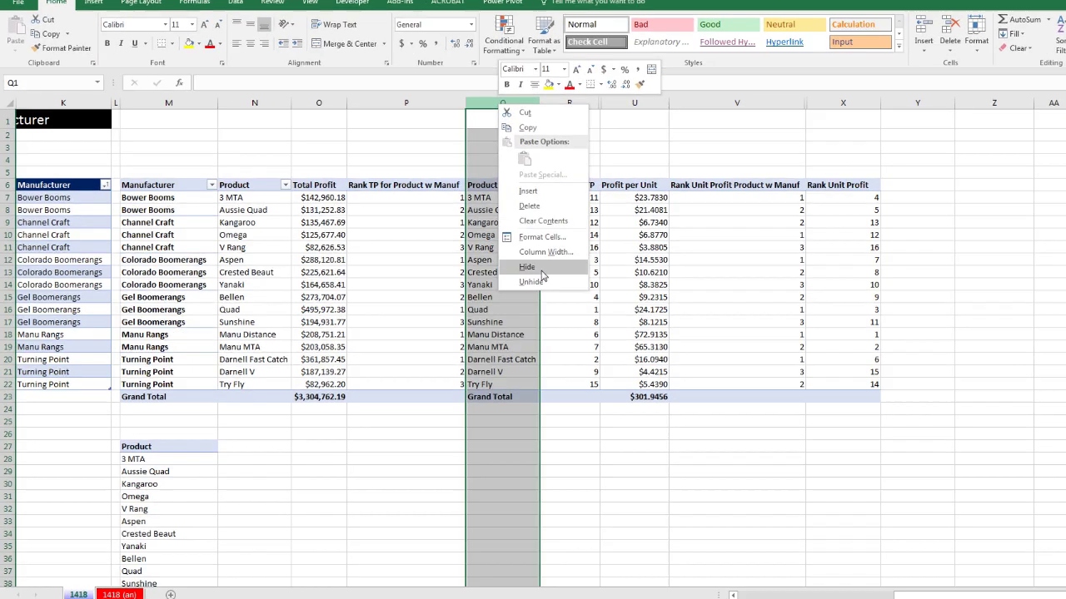
left_click(470, 264)
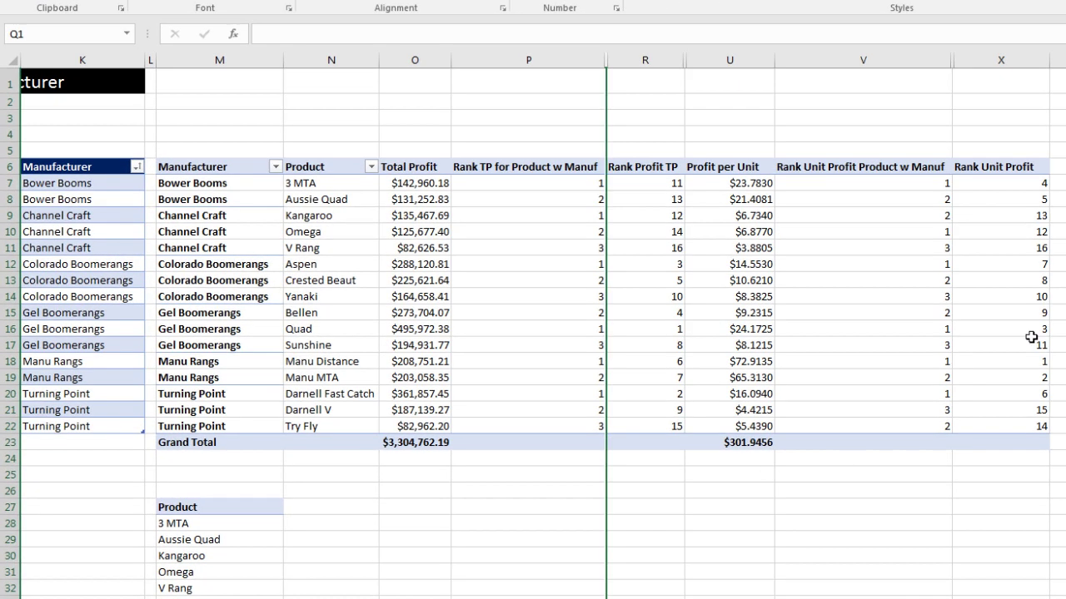
left_click(1031, 170)
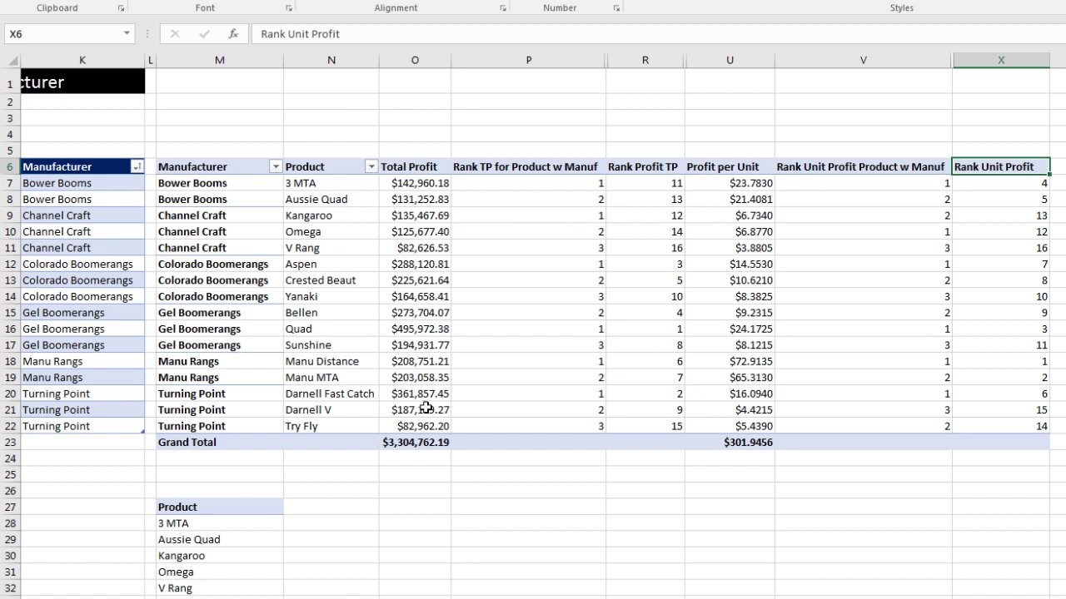
Step: Rename R6 to 'Rank Product TP', widen column R, and highlight Quad's ranks in row 16
mouse_move(426, 408)
left_click(645, 166)
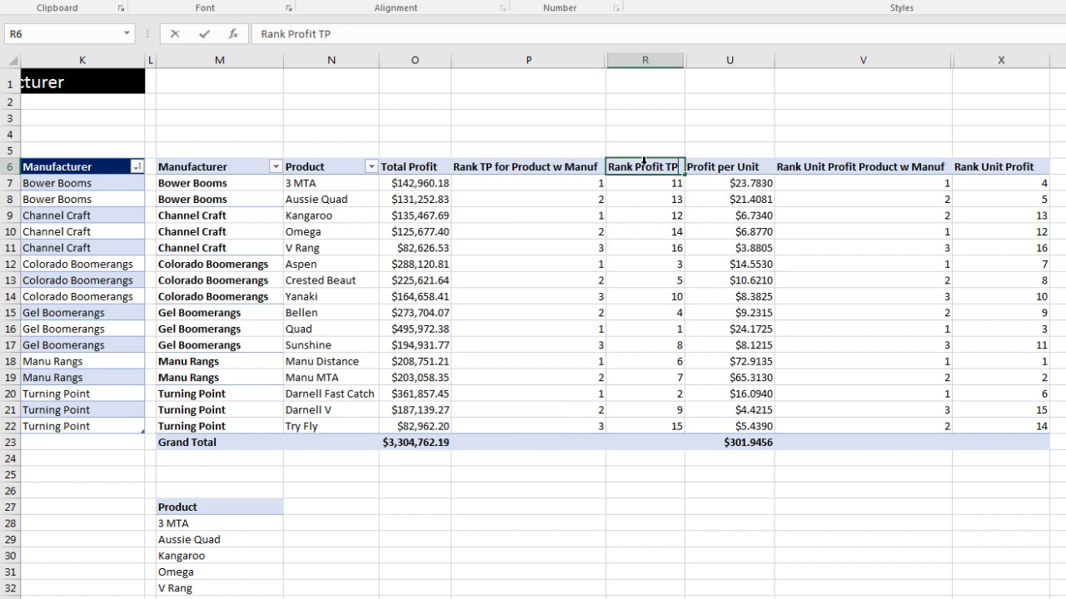
double_click(646, 166)
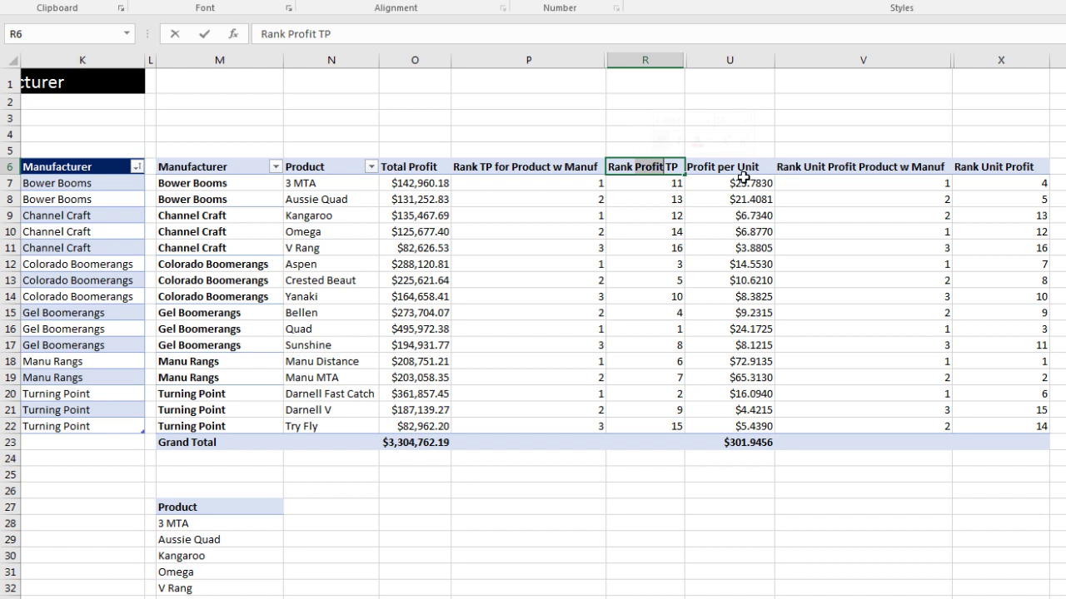
type("Product")
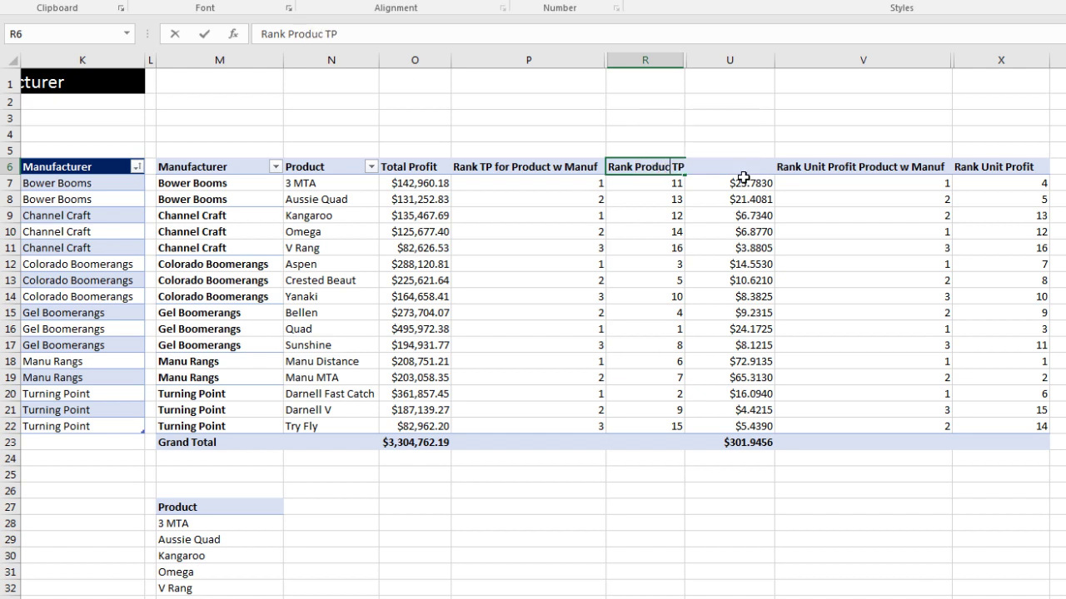
key("Return")
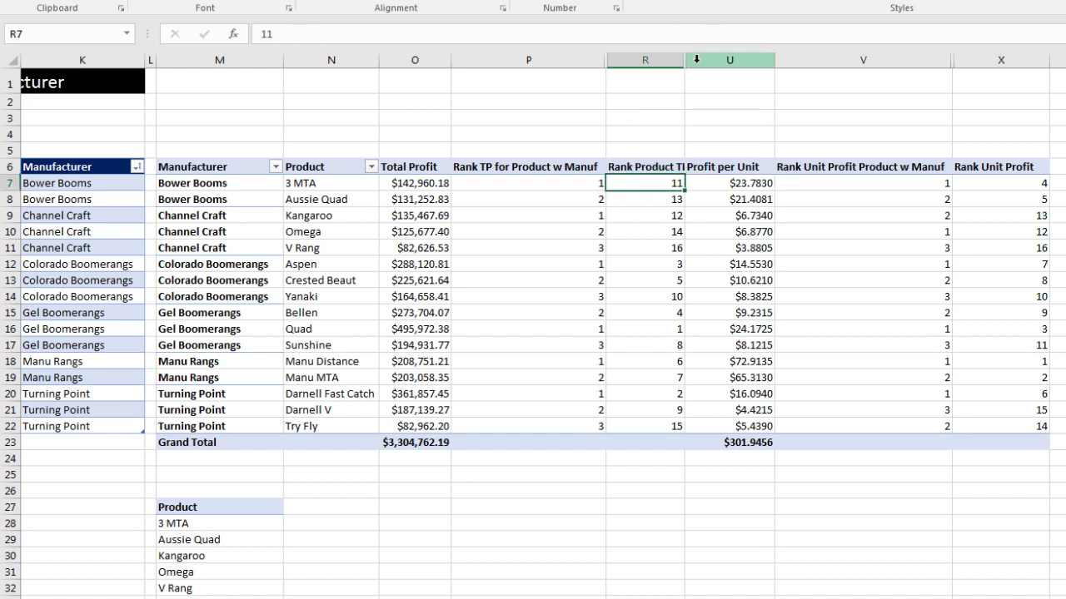
left_click_drag(684, 63, 693, 65)
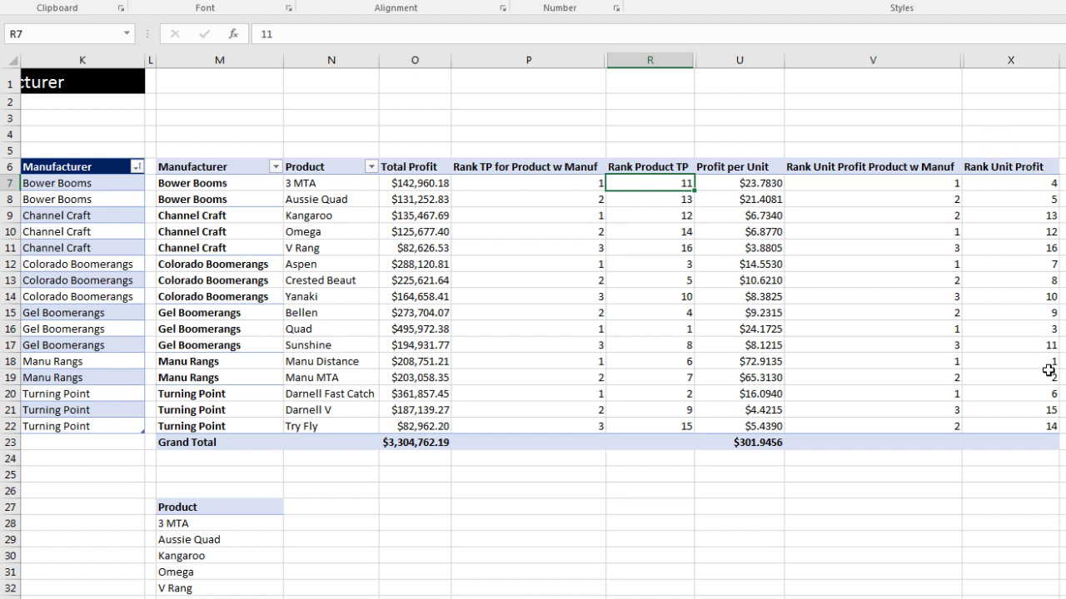
left_click_drag(1040, 333, 257, 333)
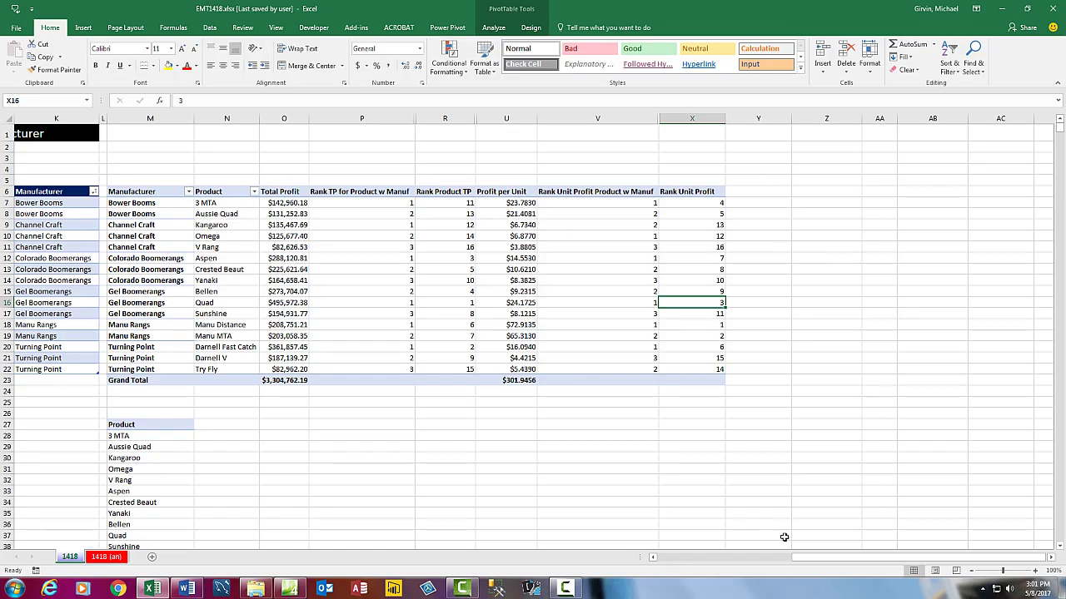
left_click_drag(806, 557, 664, 567)
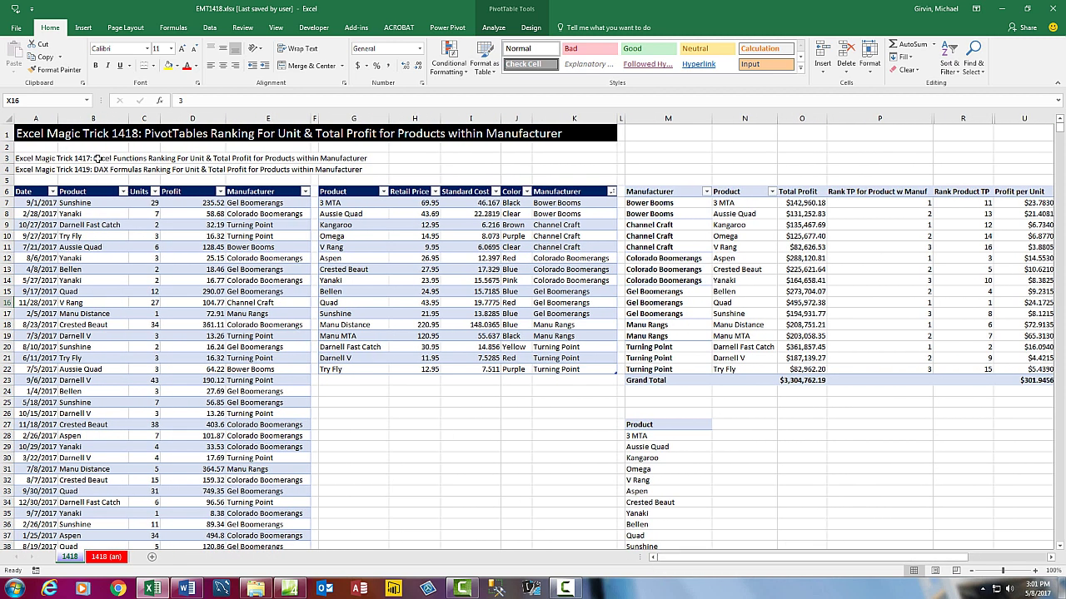